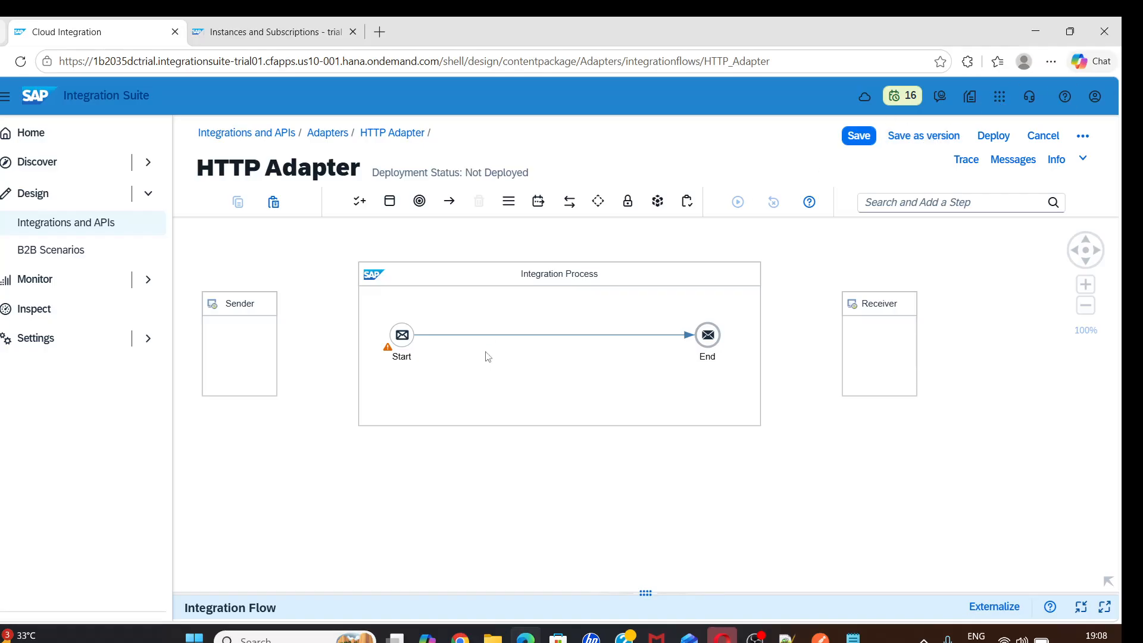
Move the Start event slightly inward and connect the Sender to it with an HTTPS adapter channel
click(403, 336)
drag(402, 336, 438, 336)
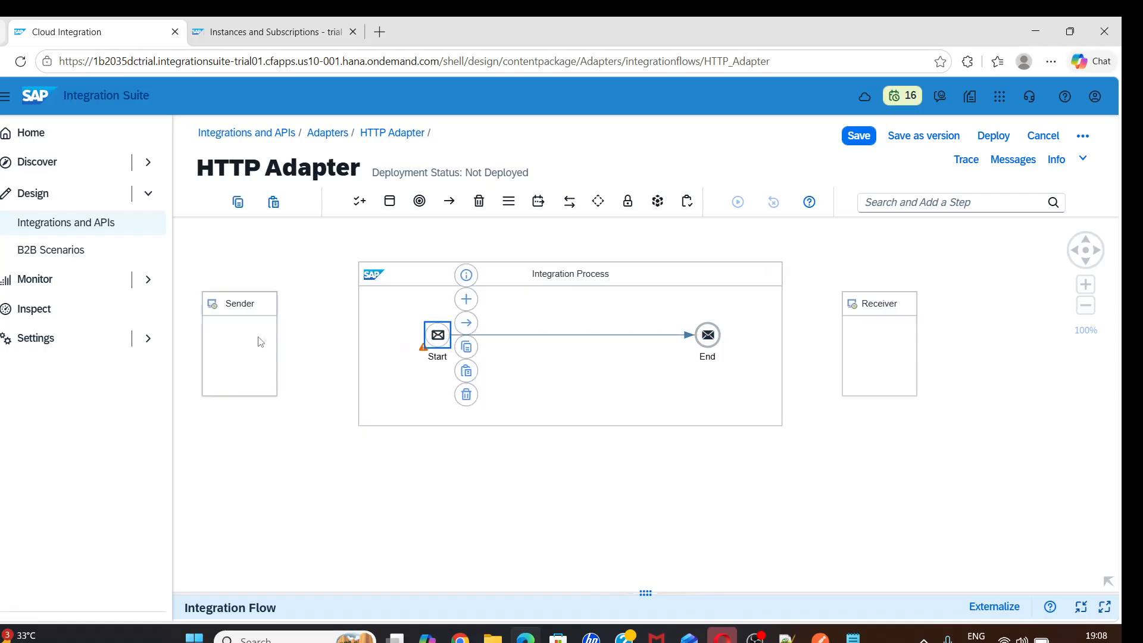
click(451, 203)
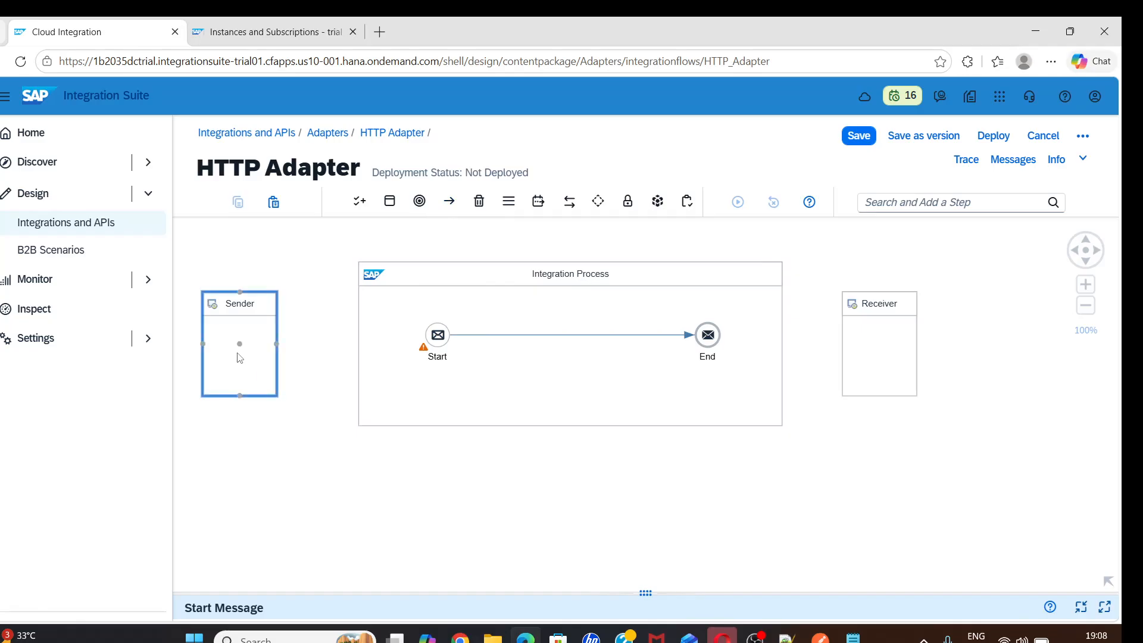
drag(253, 352, 434, 337)
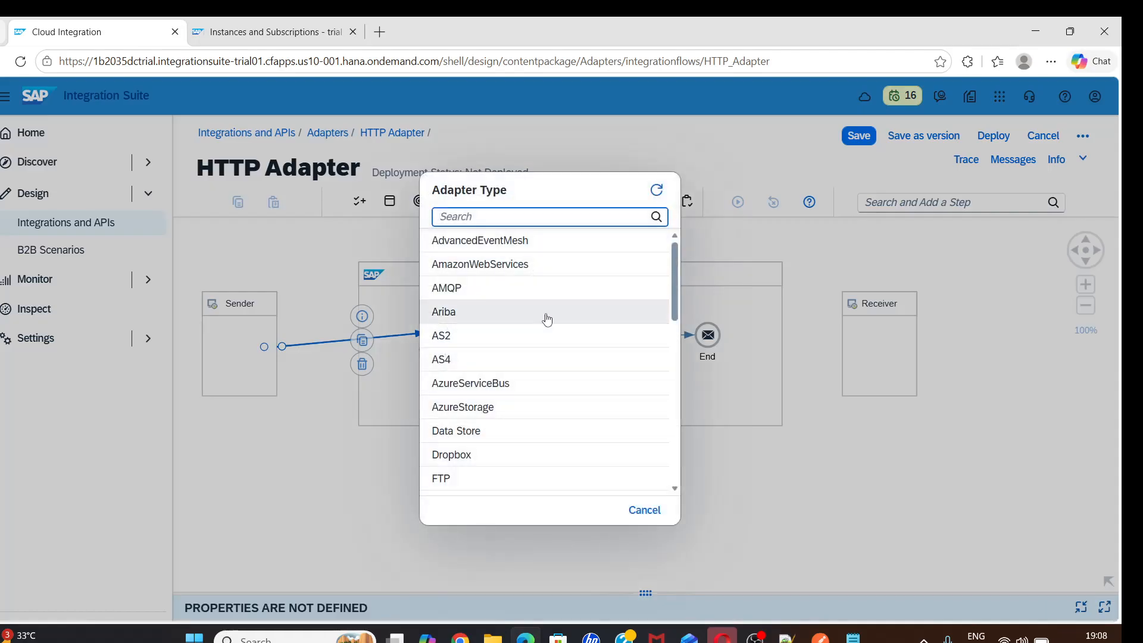
scroll(540, 355, down, 4)
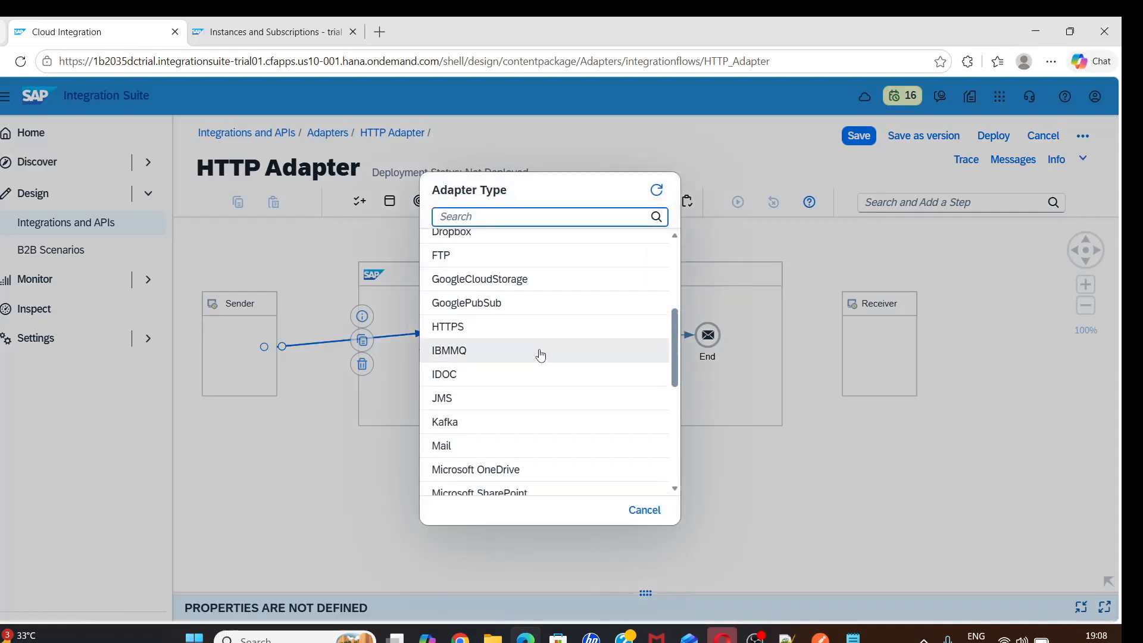
scroll(510, 347, down, 5)
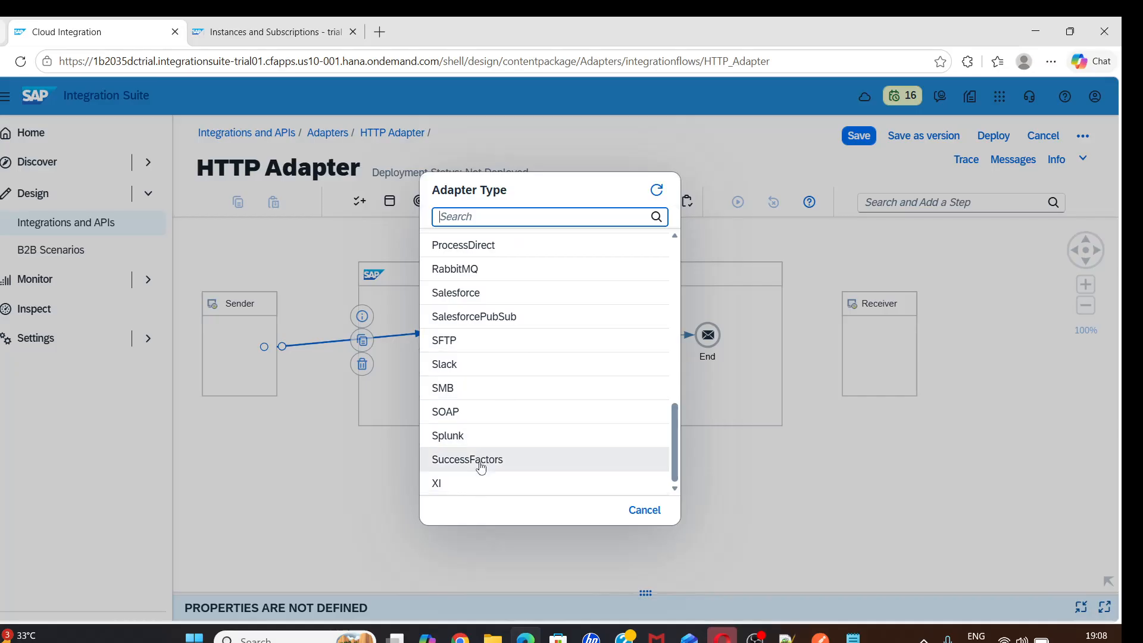
scroll(480, 432, up, 2)
scroll(479, 433, up, 4)
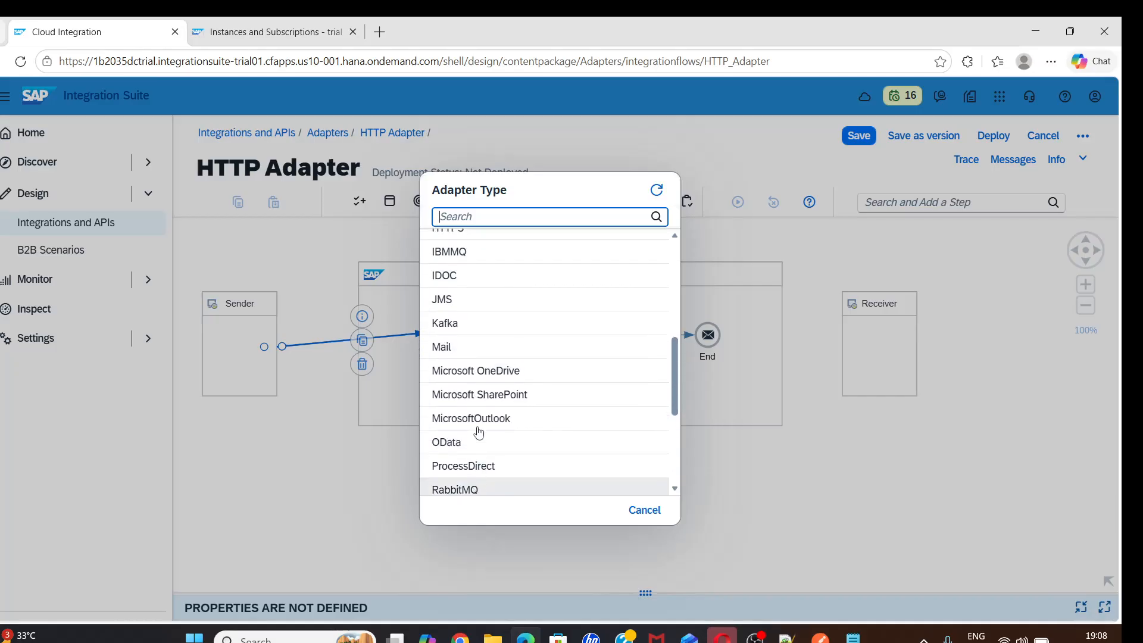
scroll(479, 433, up, 5)
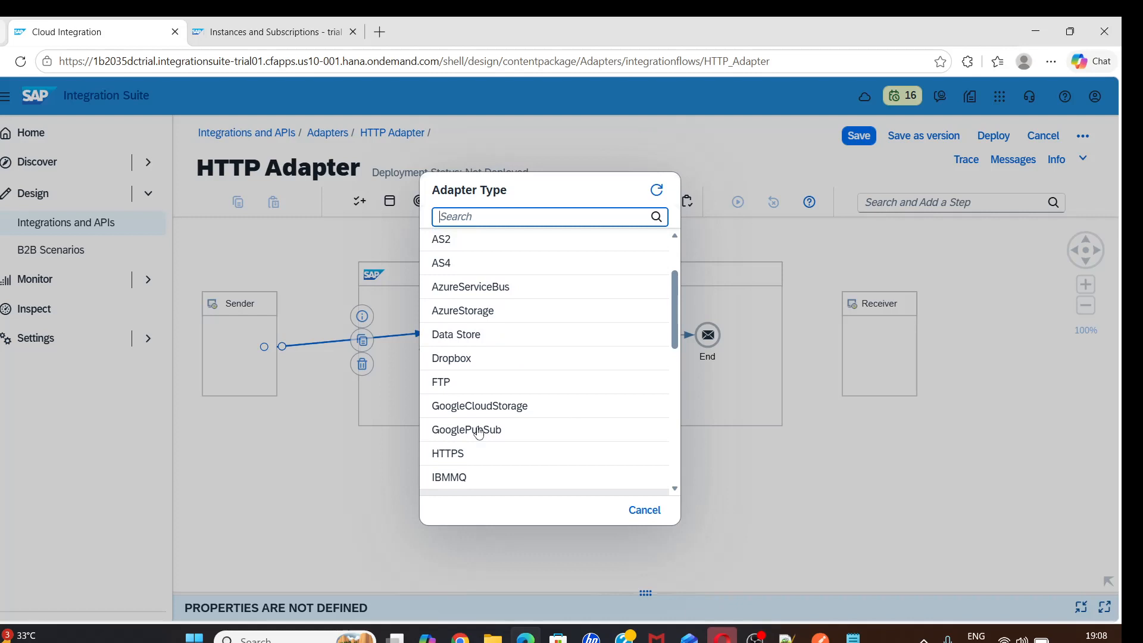
scroll(480, 433, down, 3)
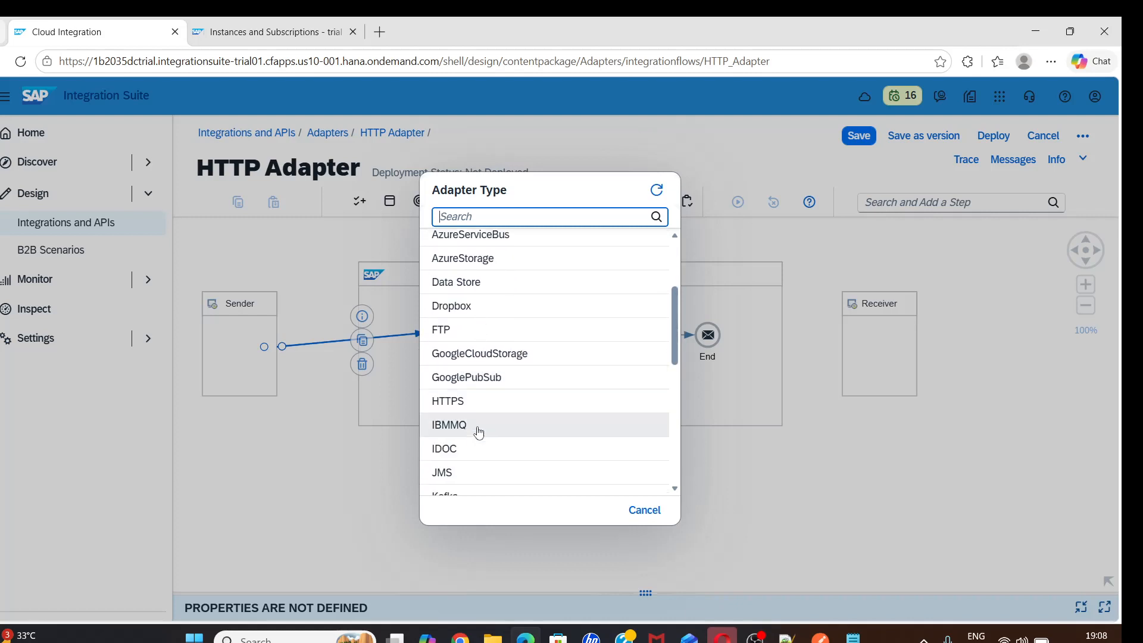
click(477, 411)
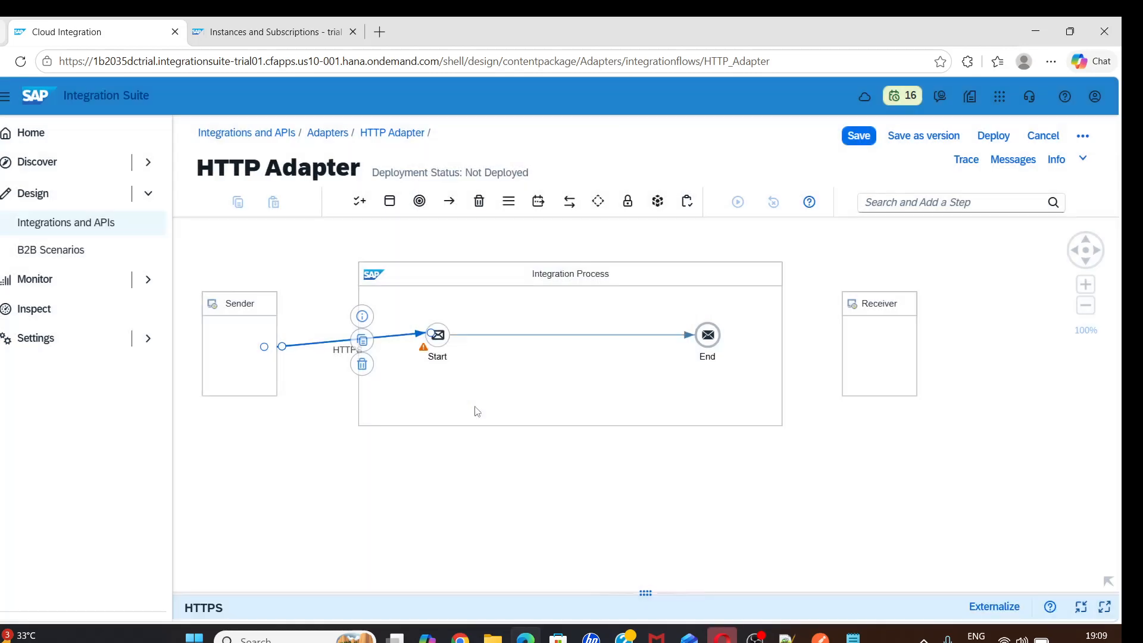
Set the HTTPS channel's address to a slash, the developer's first name and "_httpsdemo", and disable CSRF protection
drag(659, 594, 655, 387)
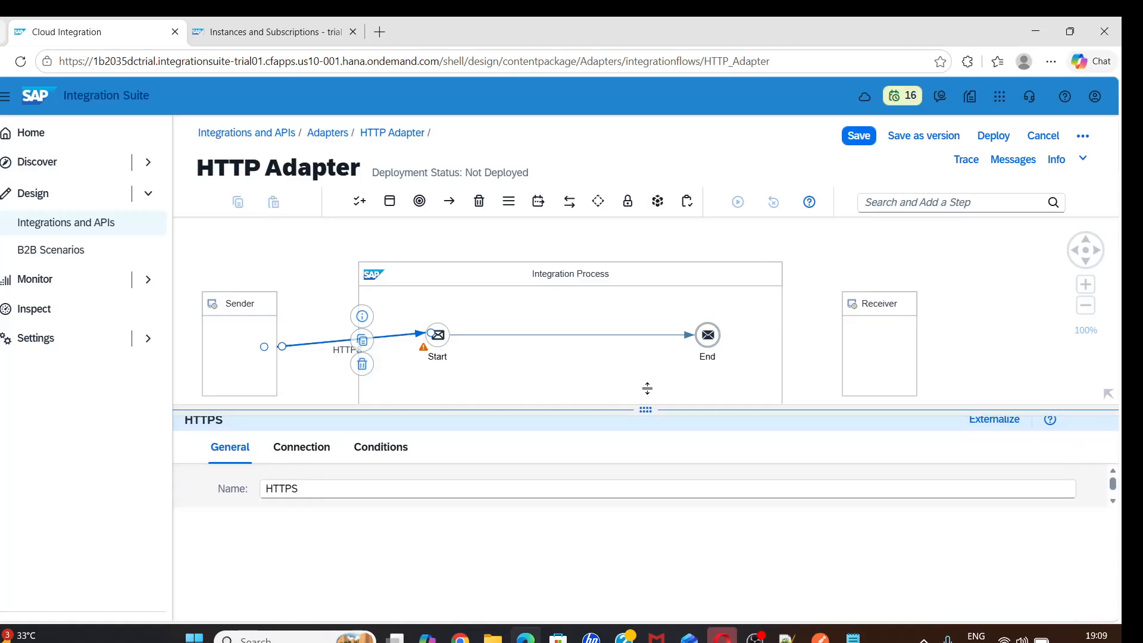
click(289, 427)
click(370, 497)
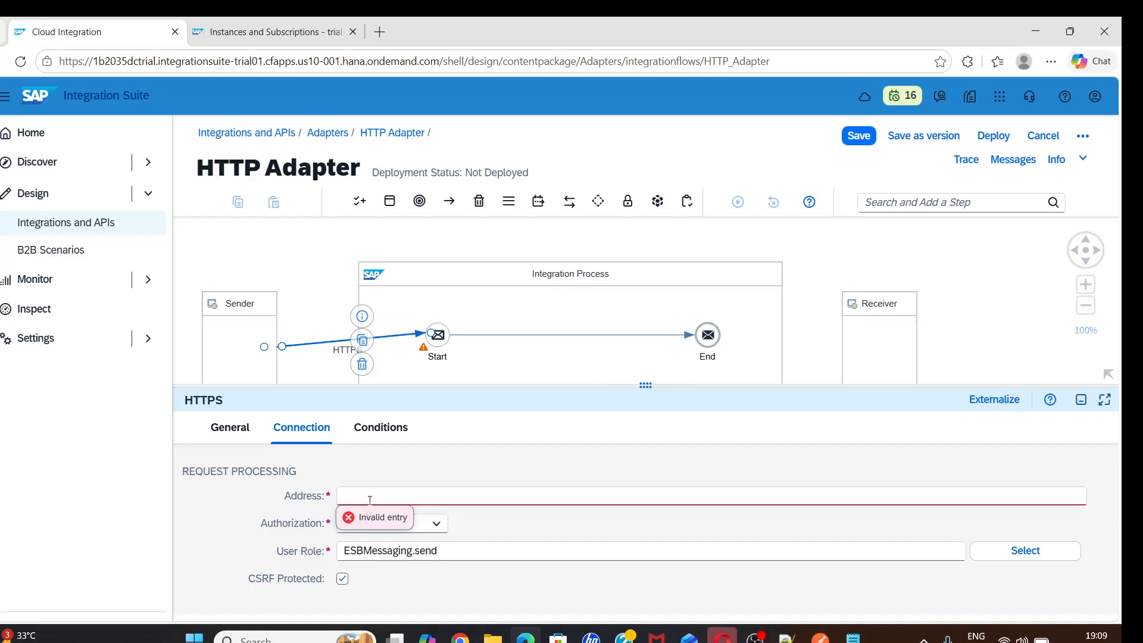
text(/Shubham-)
key(BackSpace)
text(_httpsdemo)
click(344, 579)
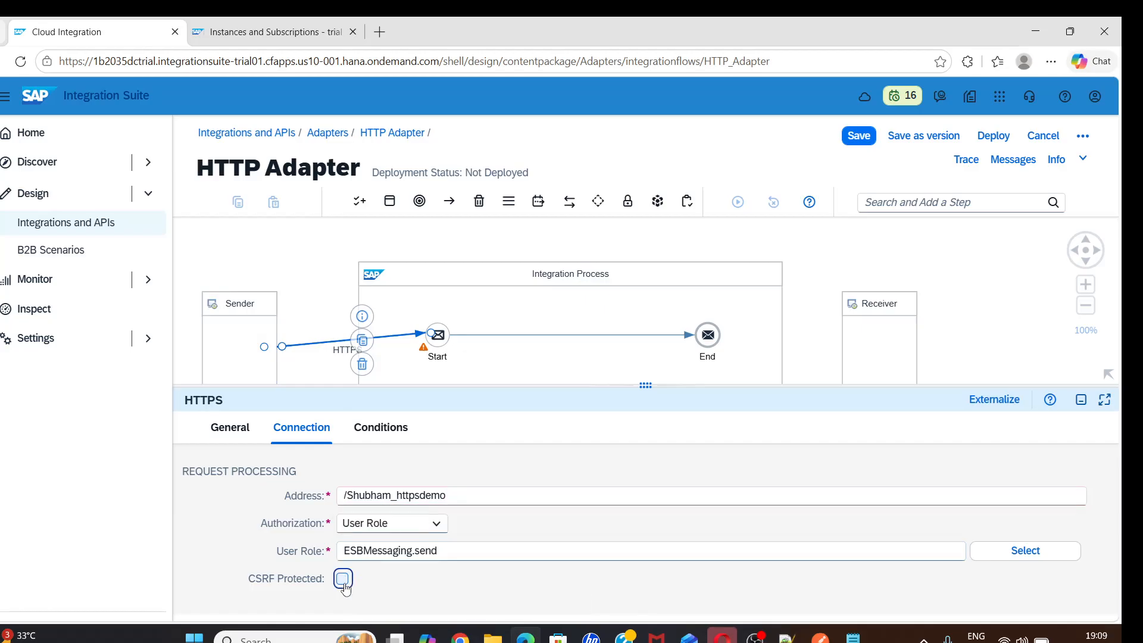
drag(646, 386, 648, 472)
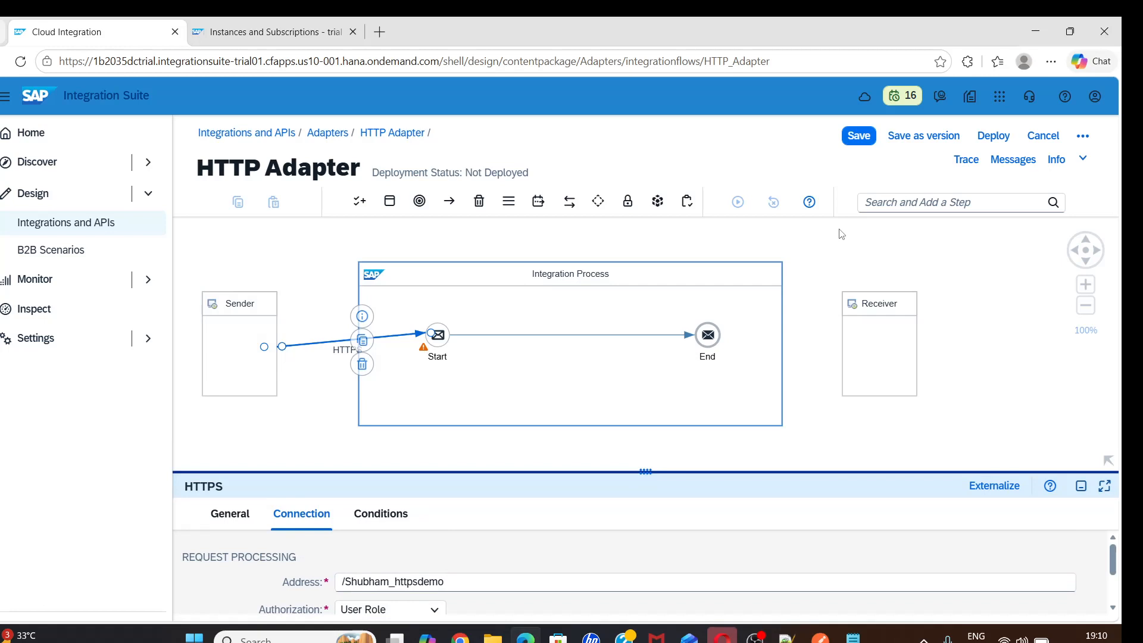
Save and deploy the integration flow on the Cloud Integration runtime profile, and check its runtime status
click(859, 135)
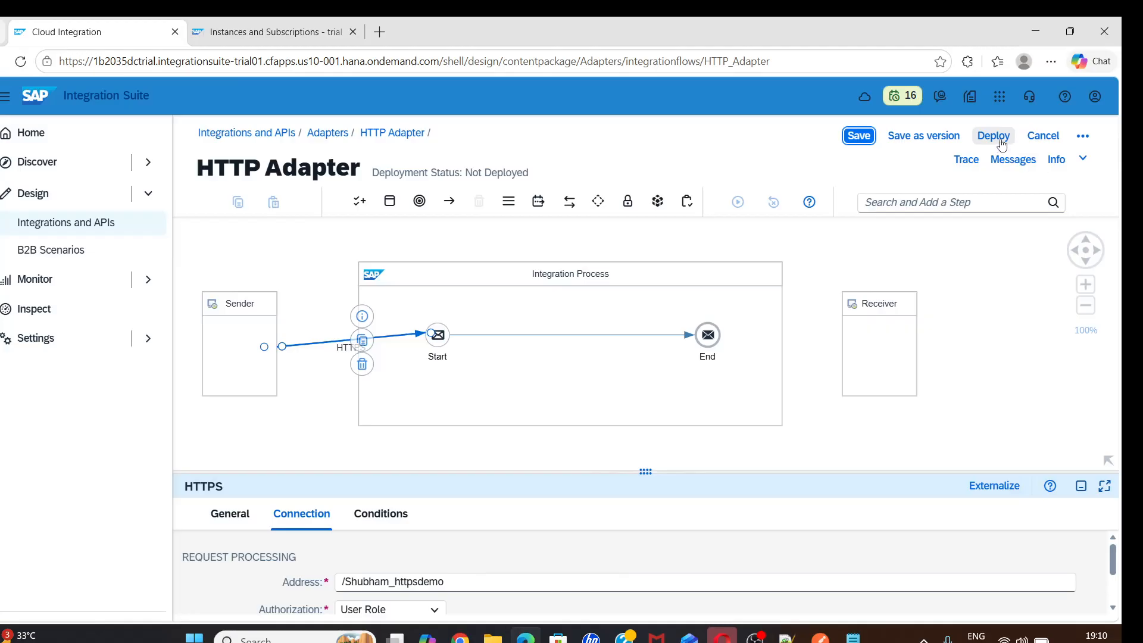
click(1001, 141)
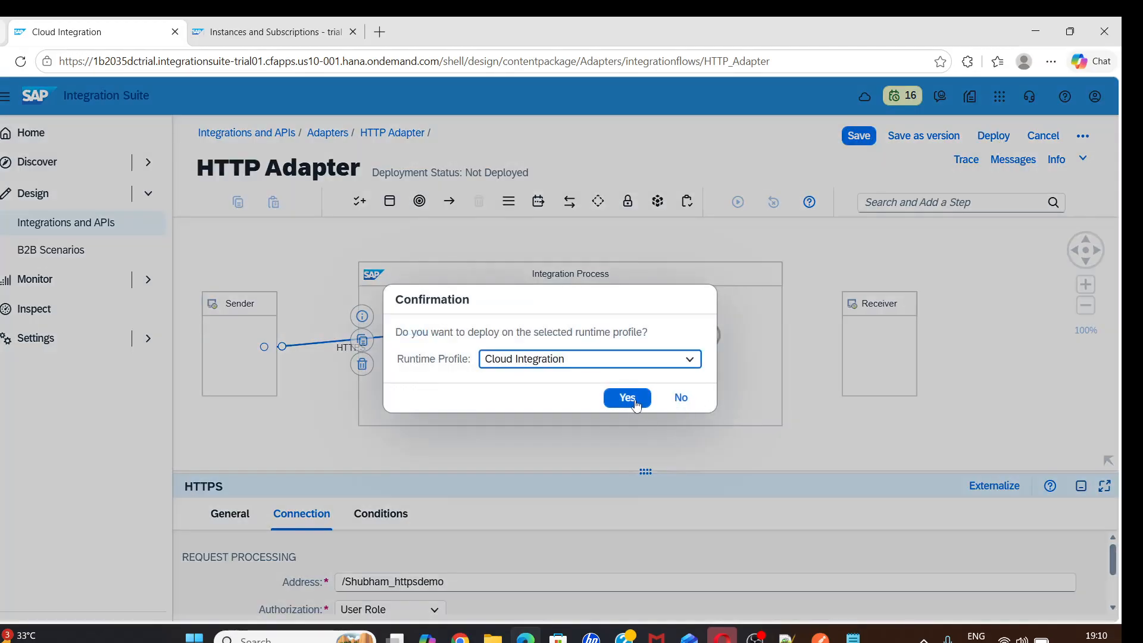
click(630, 399)
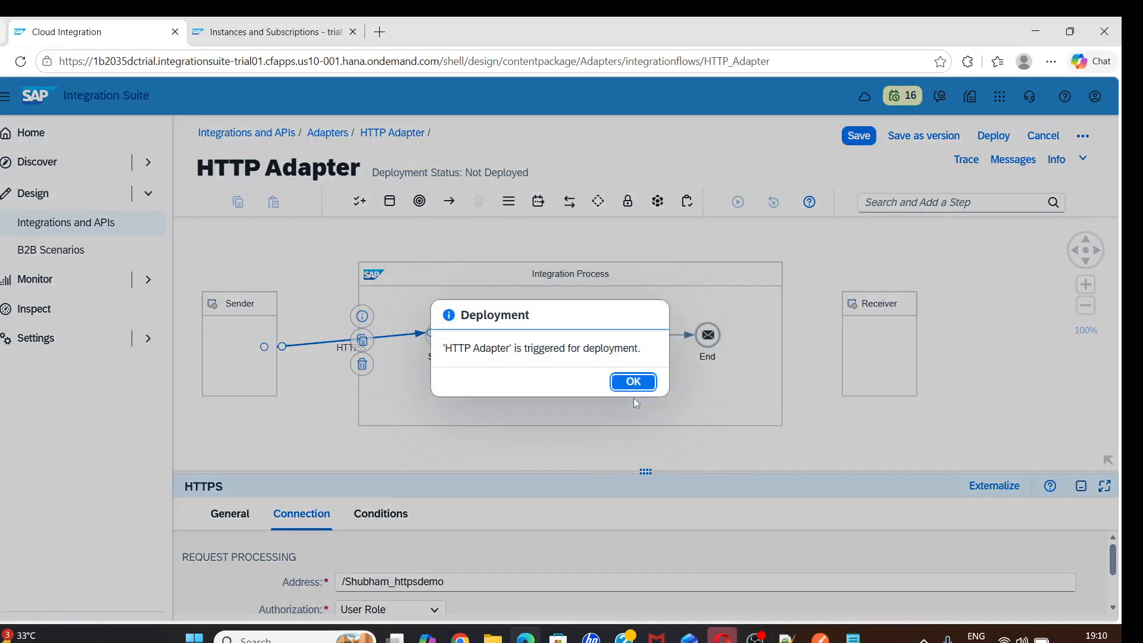
click(637, 387)
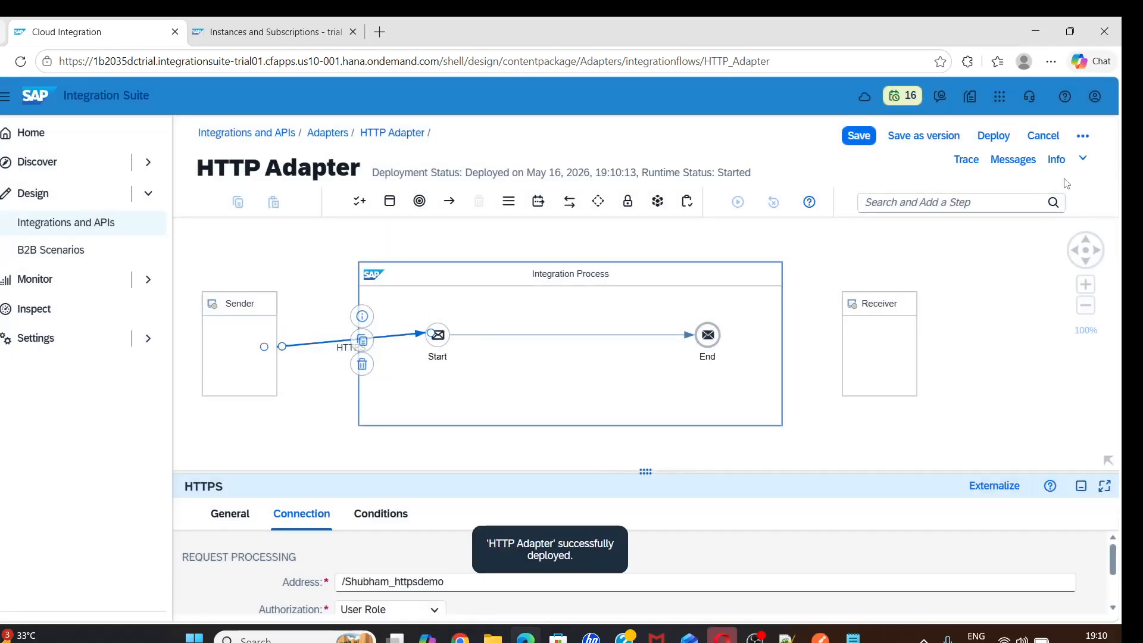
click(1015, 161)
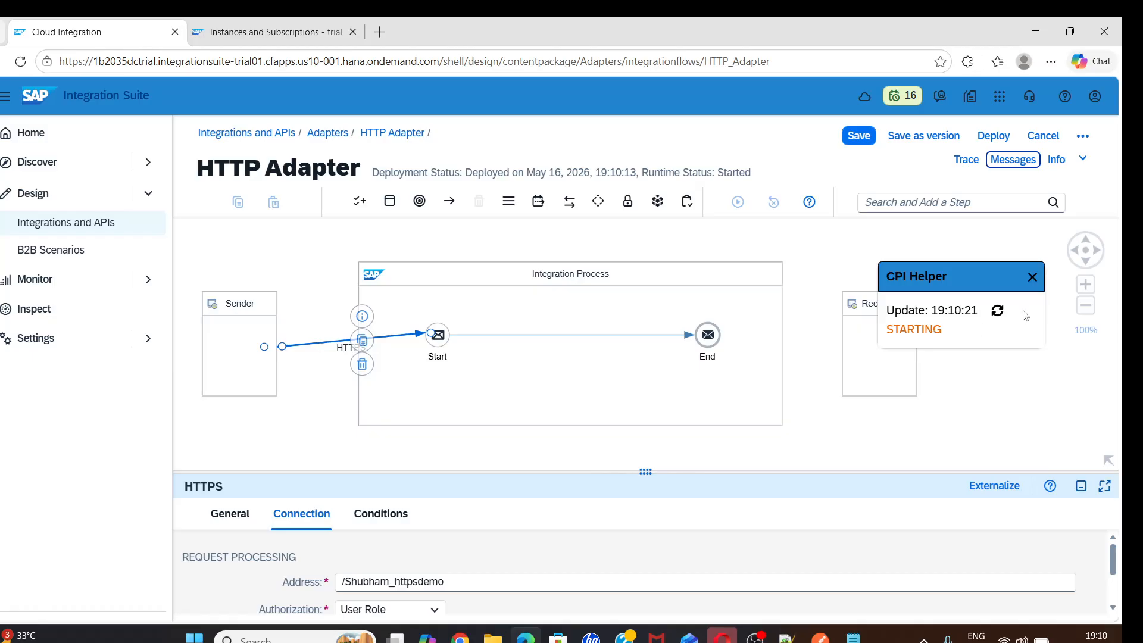
click(997, 311)
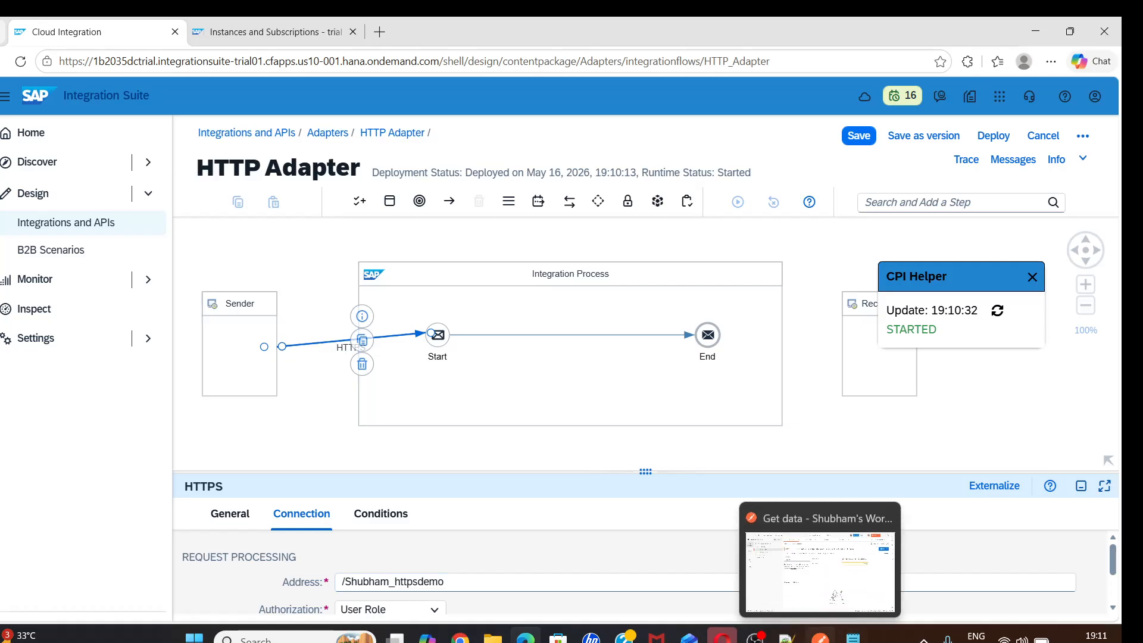
Switch to Postman and create a blank collection named "http adapter"
click(820, 636)
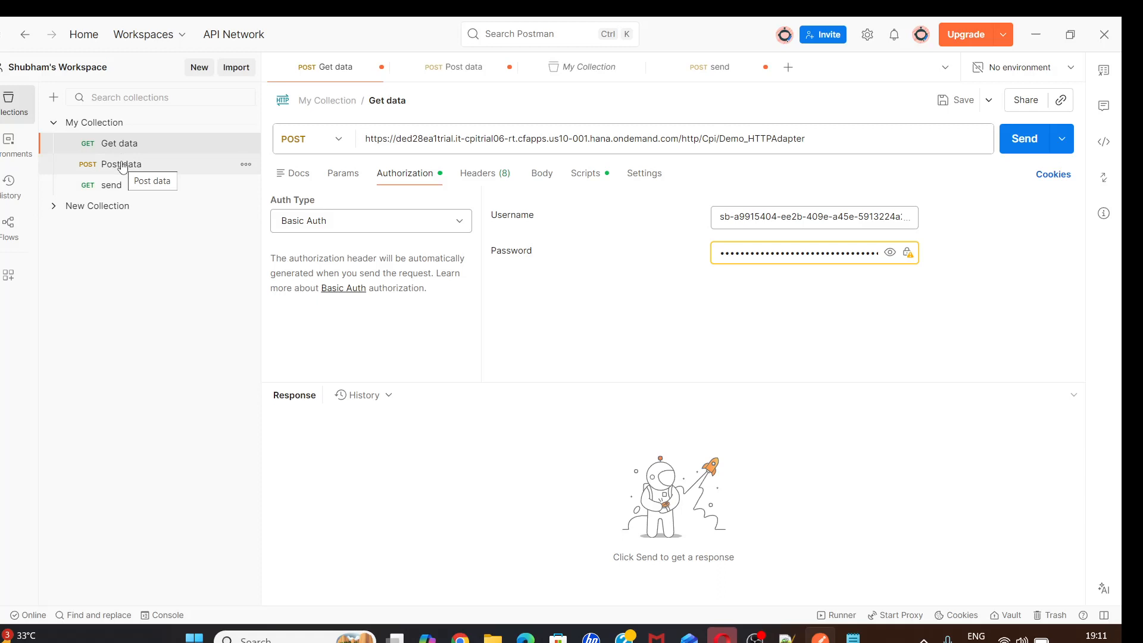
click(53, 99)
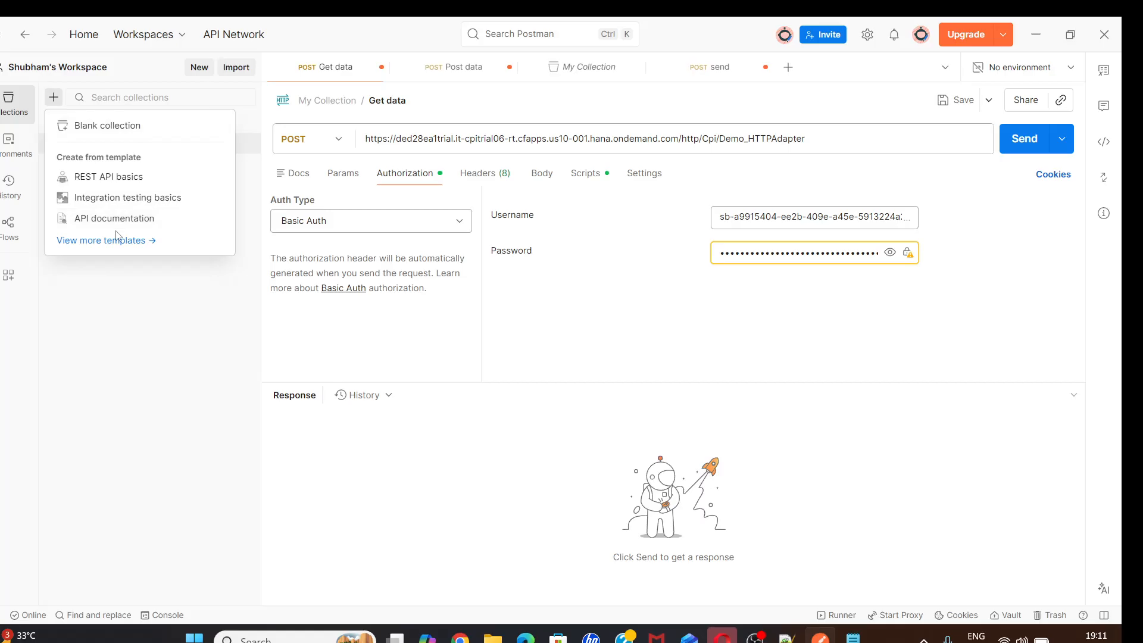
click(119, 125)
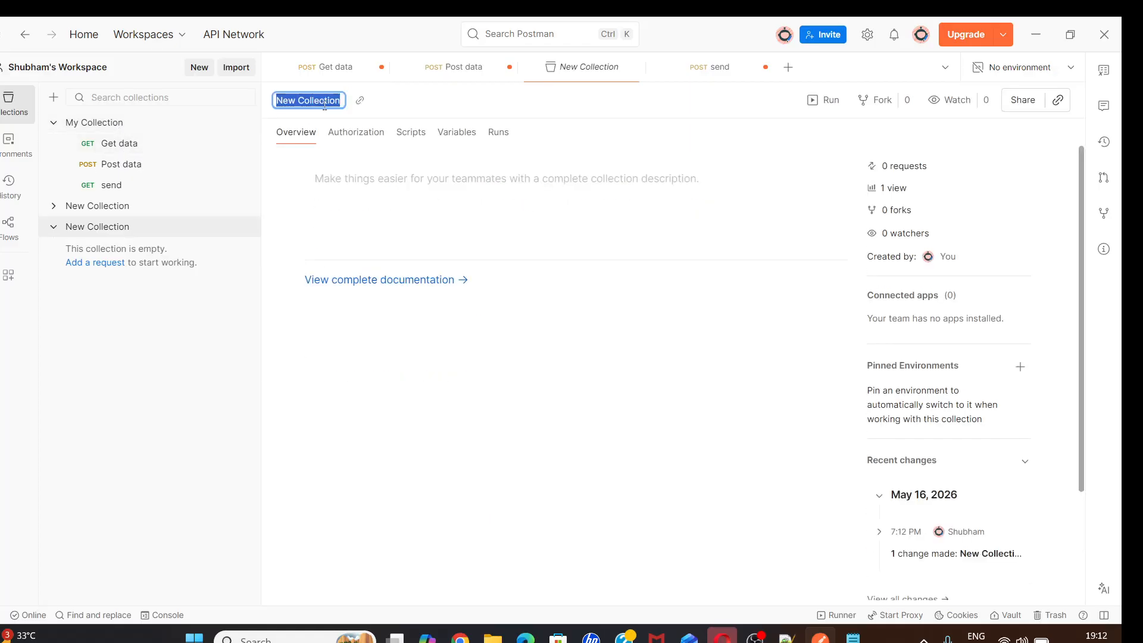
key(BackSpace)
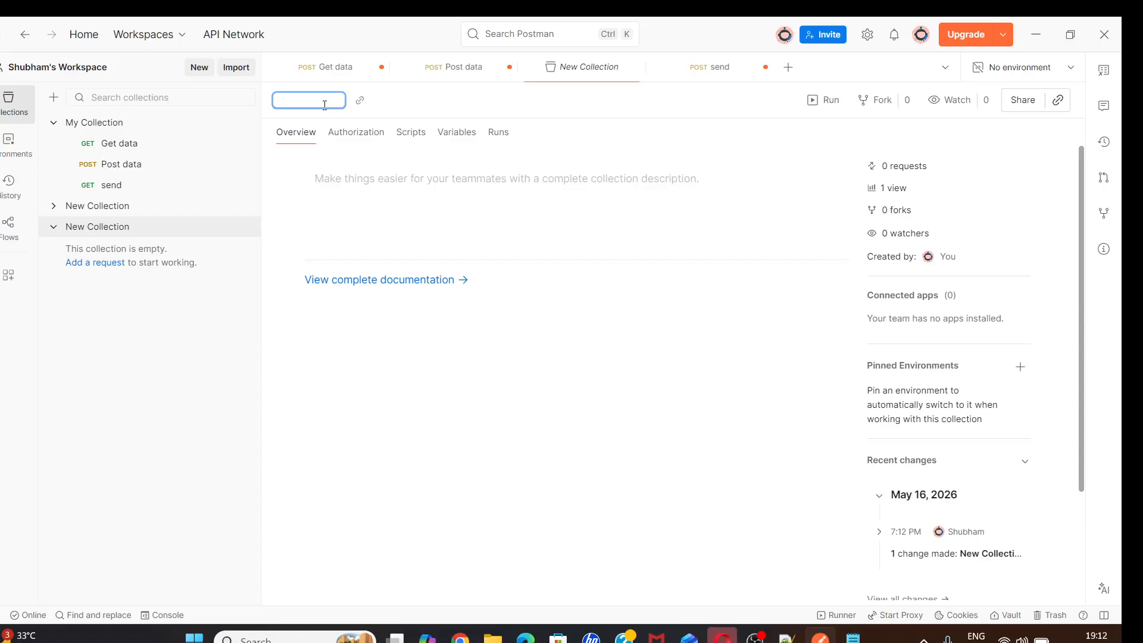
text(http adapter)
key(Return)
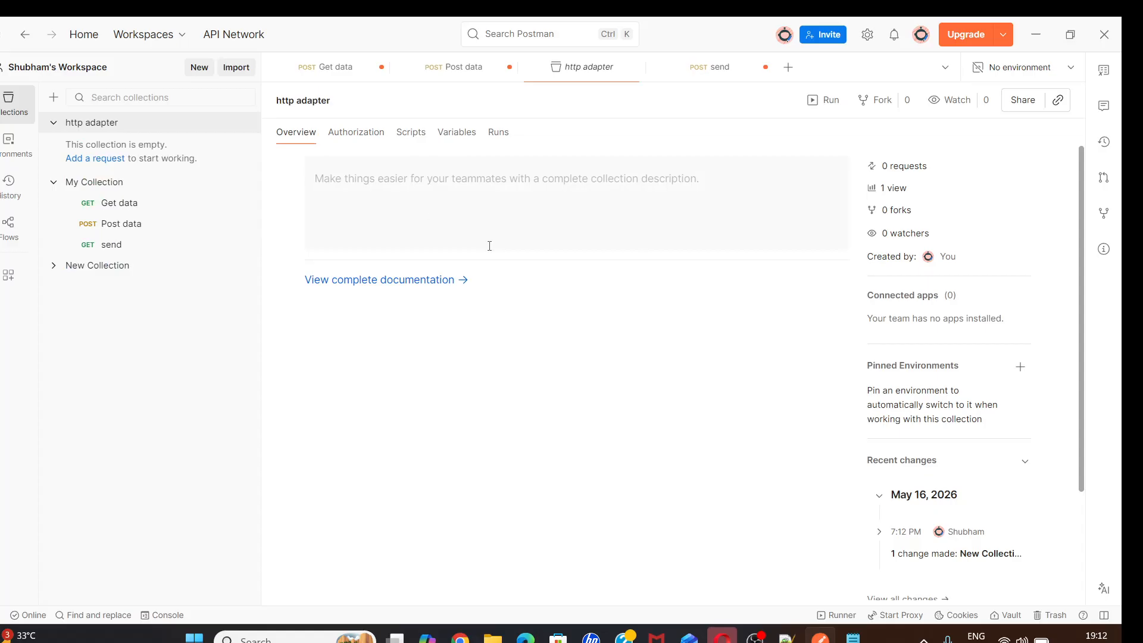
click(353, 142)
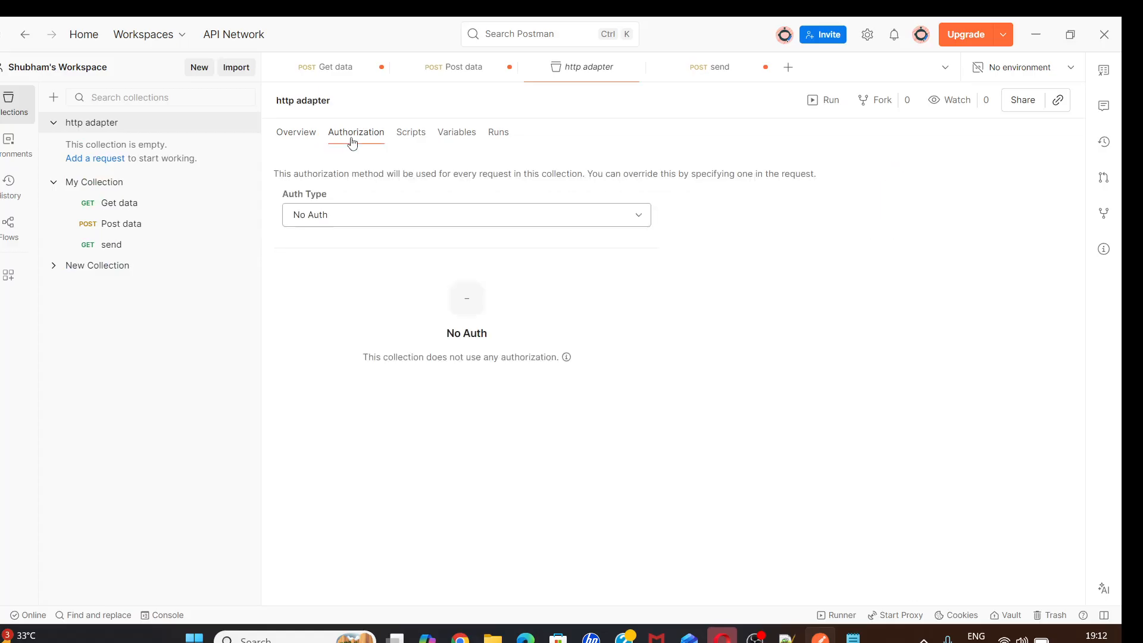
click(401, 136)
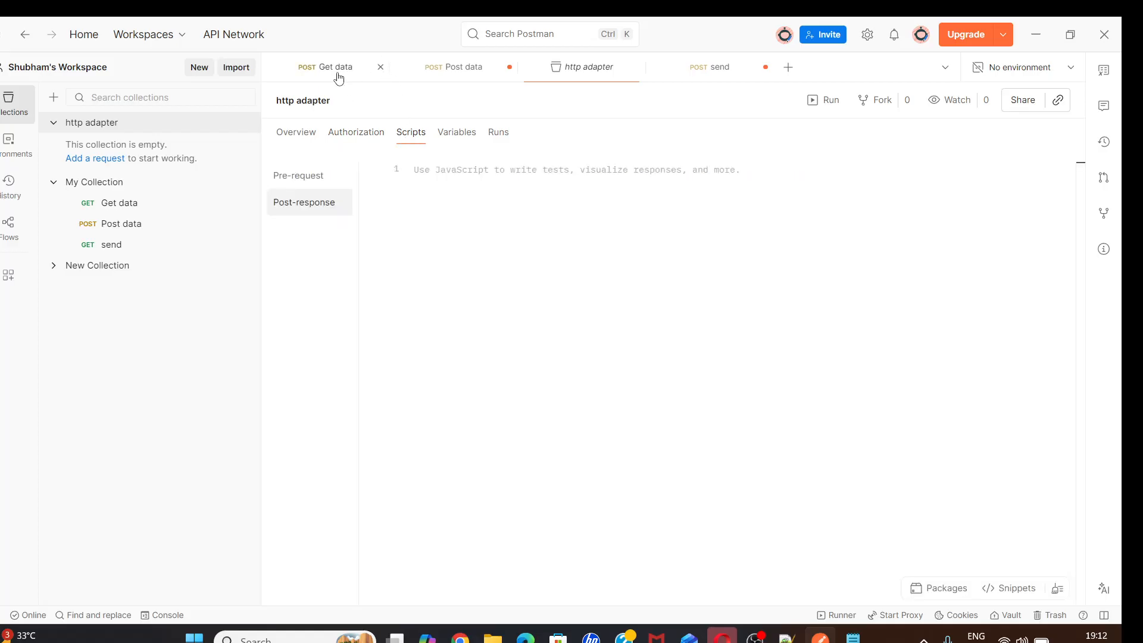
Create a new HTTP request and name it "HTTP adapter demo"
click(787, 70)
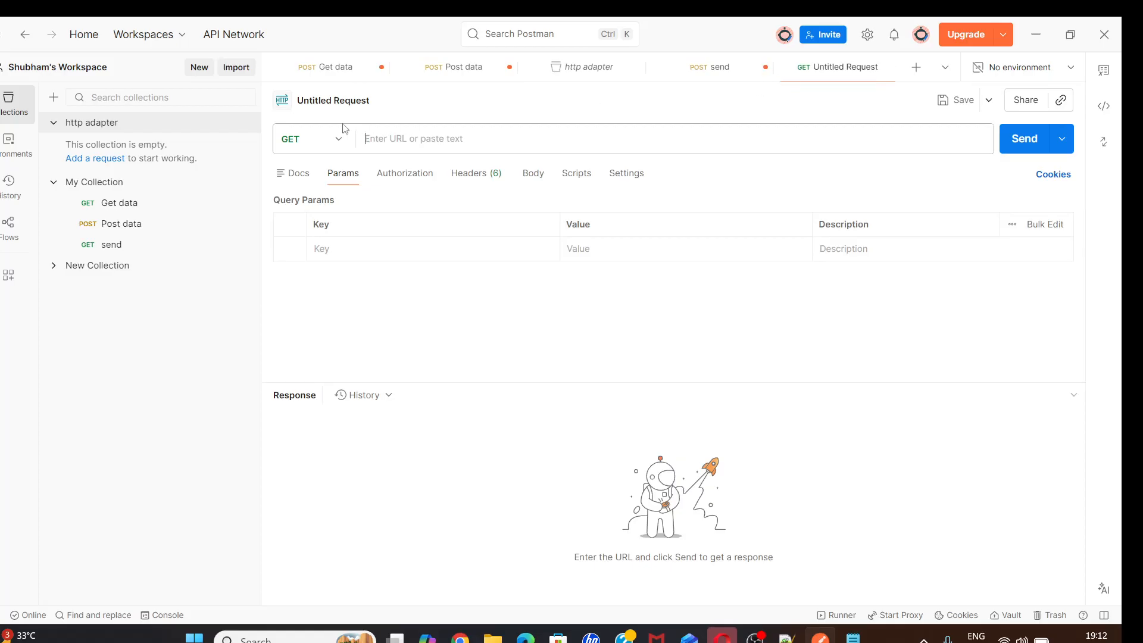
click(347, 103)
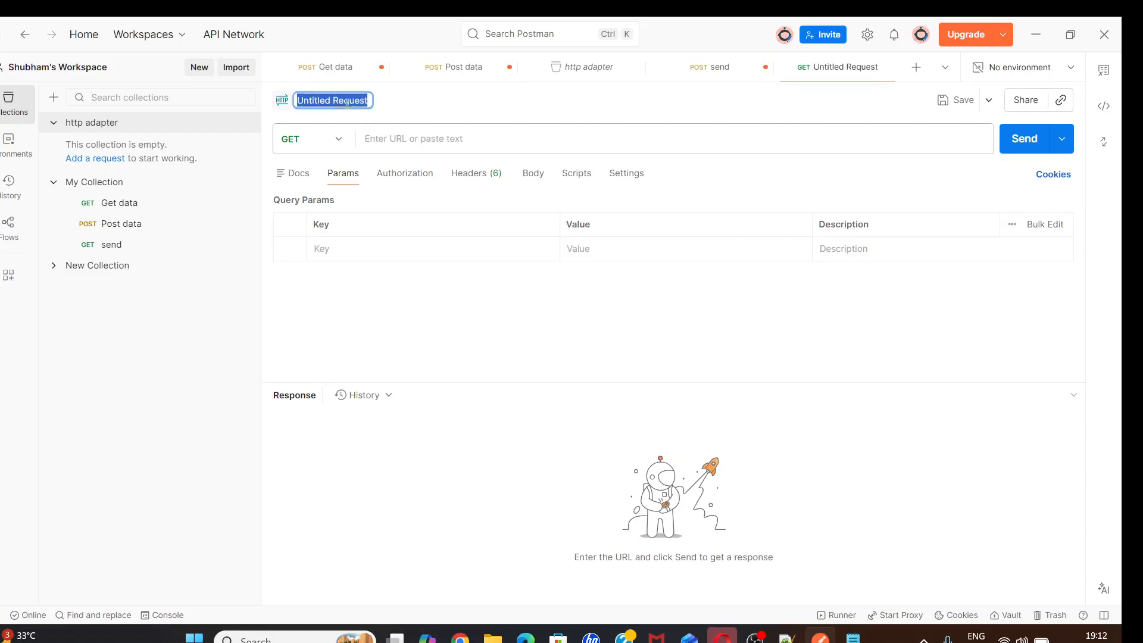
key(BackSpace)
text(HTTP adpter demo)
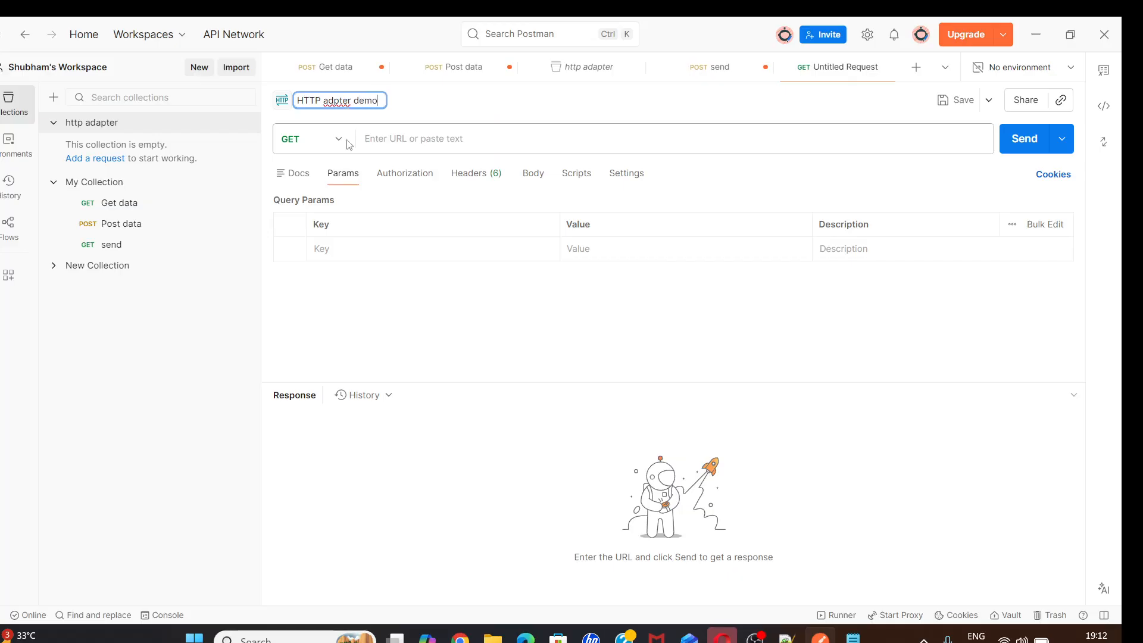
right_click(332, 100)
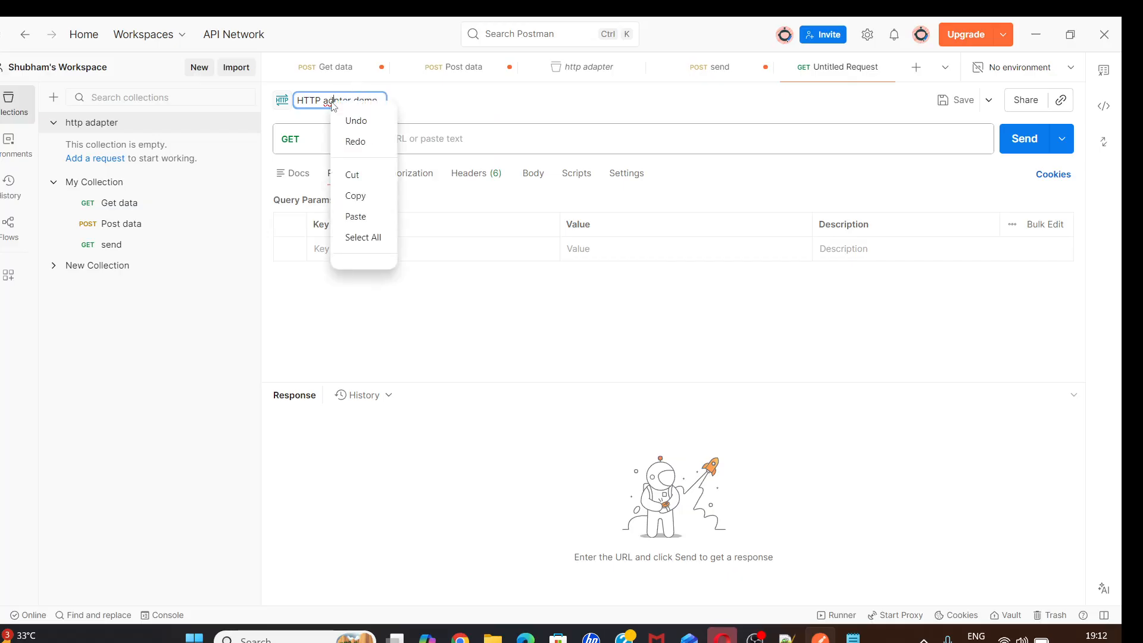
drag(332, 101, 329, 101)
text(da)
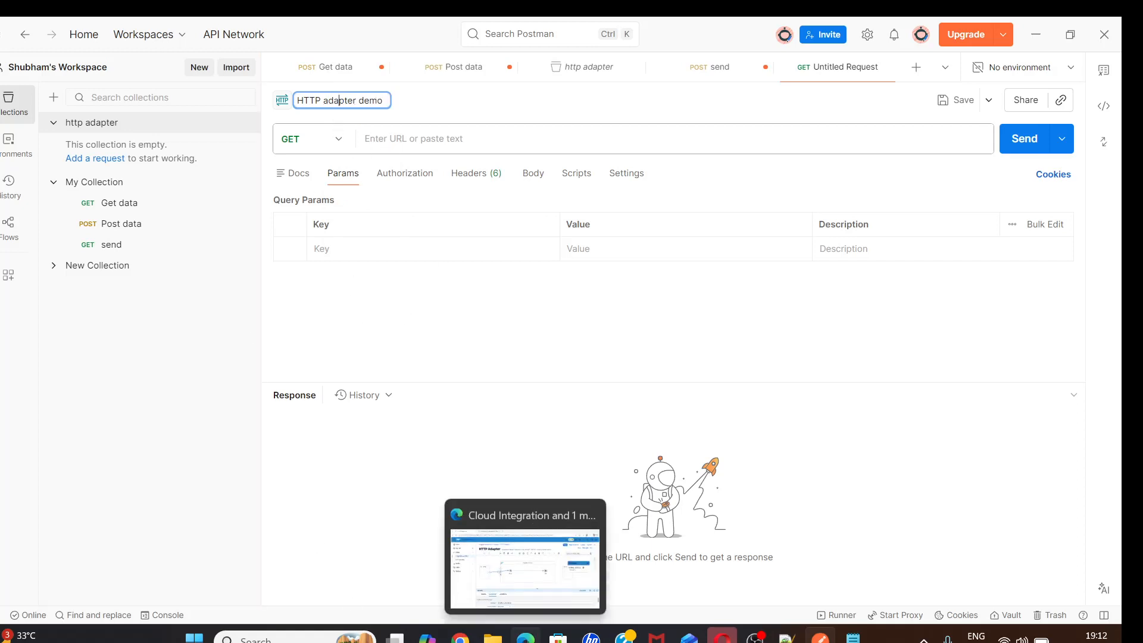
Switch back to the browser and duplicate the tab showing the HTTP Adapter integration flow
click(525, 636)
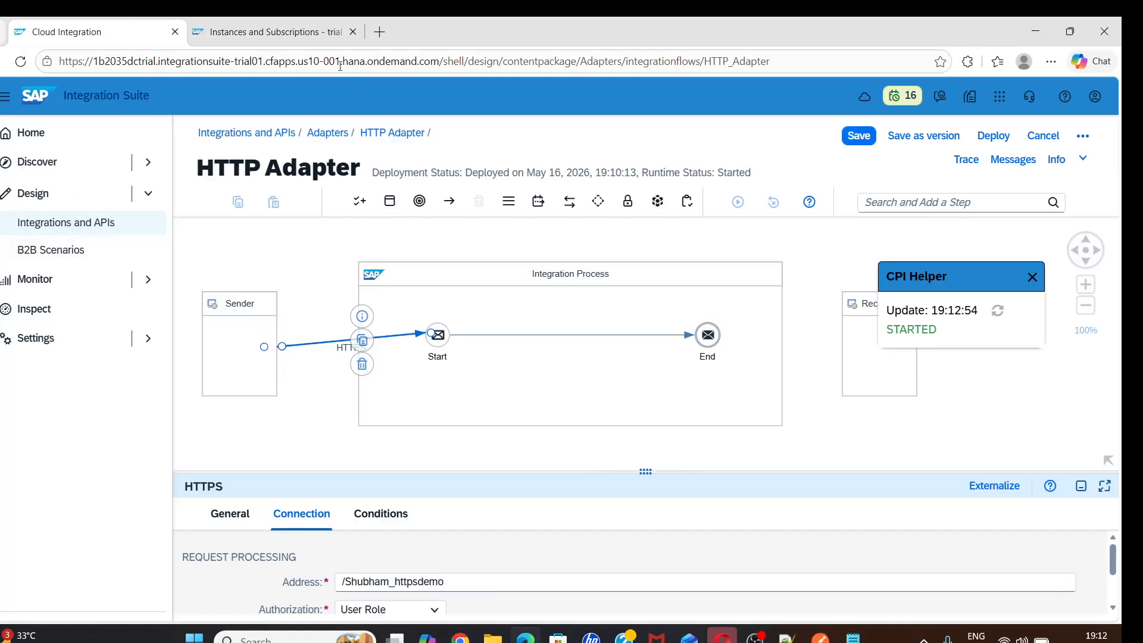
right_click(106, 43)
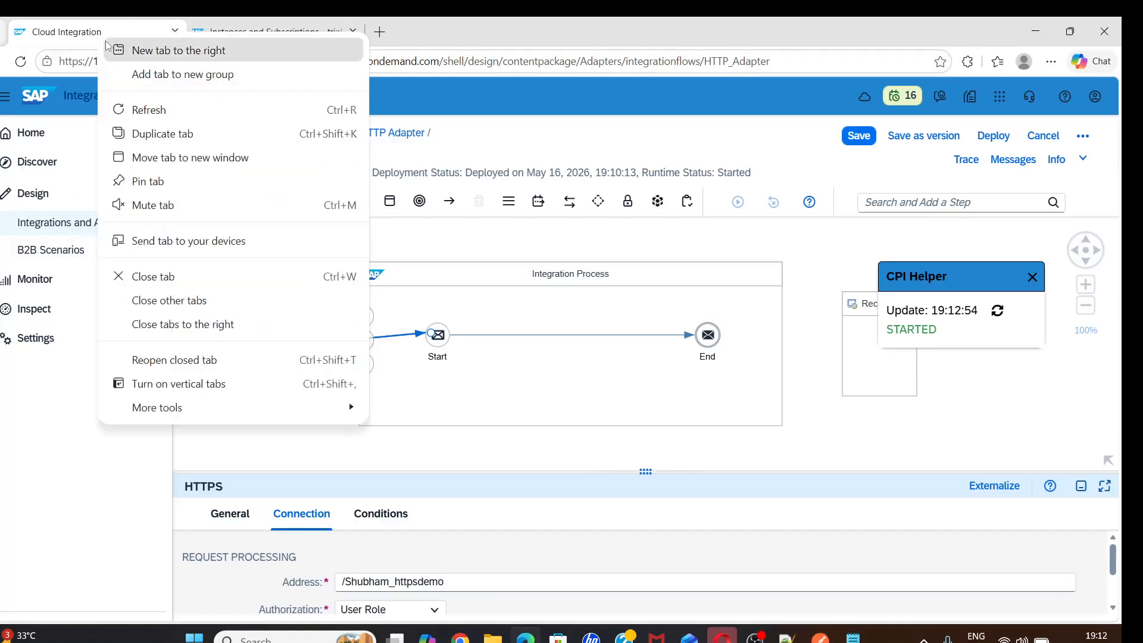
click(132, 135)
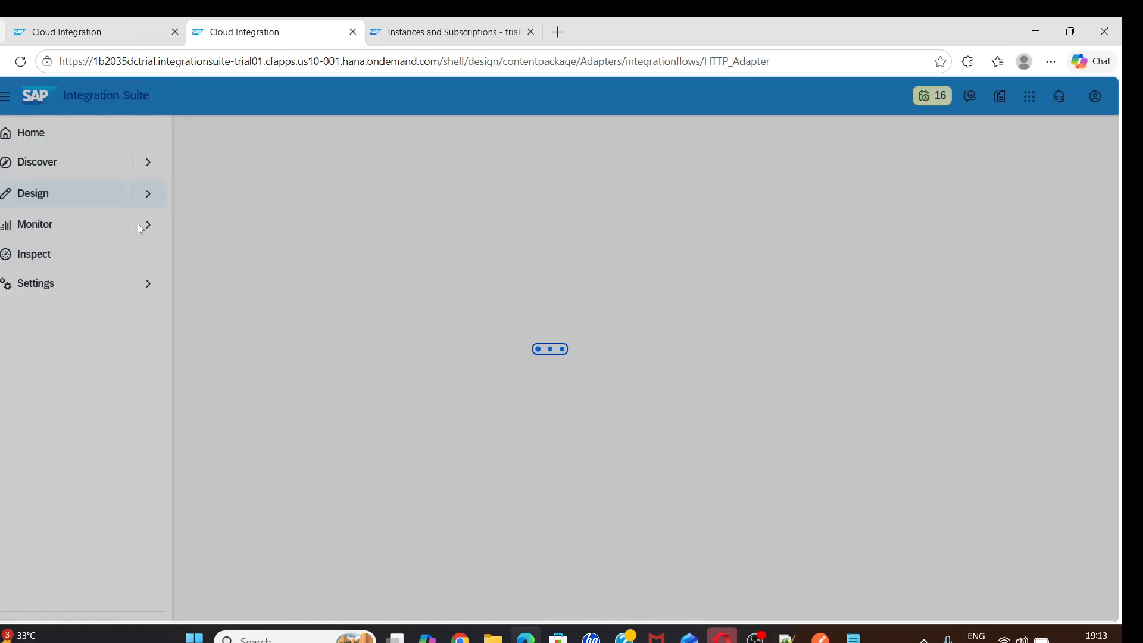
click(782, 520)
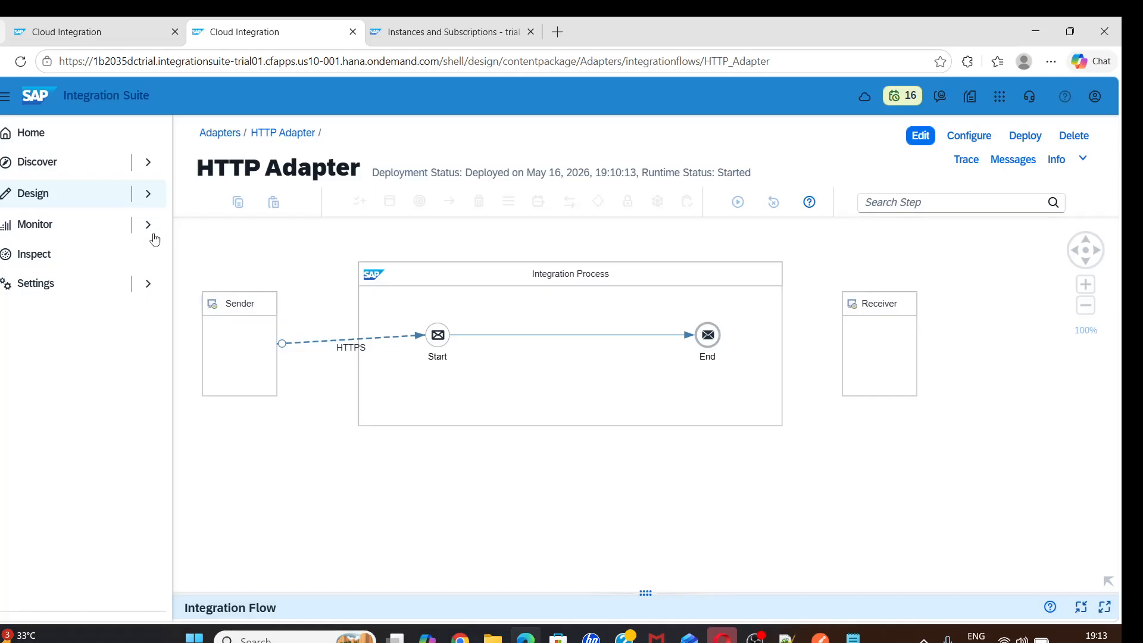
Open the integration content monitoring for all artifacts and copy the deployed HTTP Adapter flow's endpoint URL
click(149, 226)
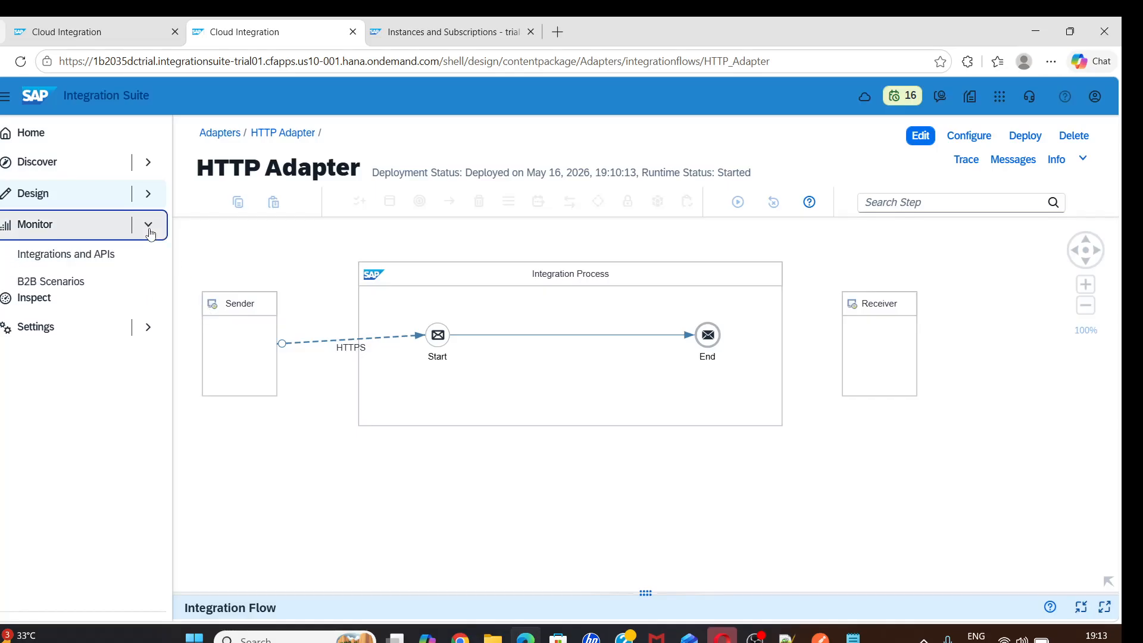
click(92, 262)
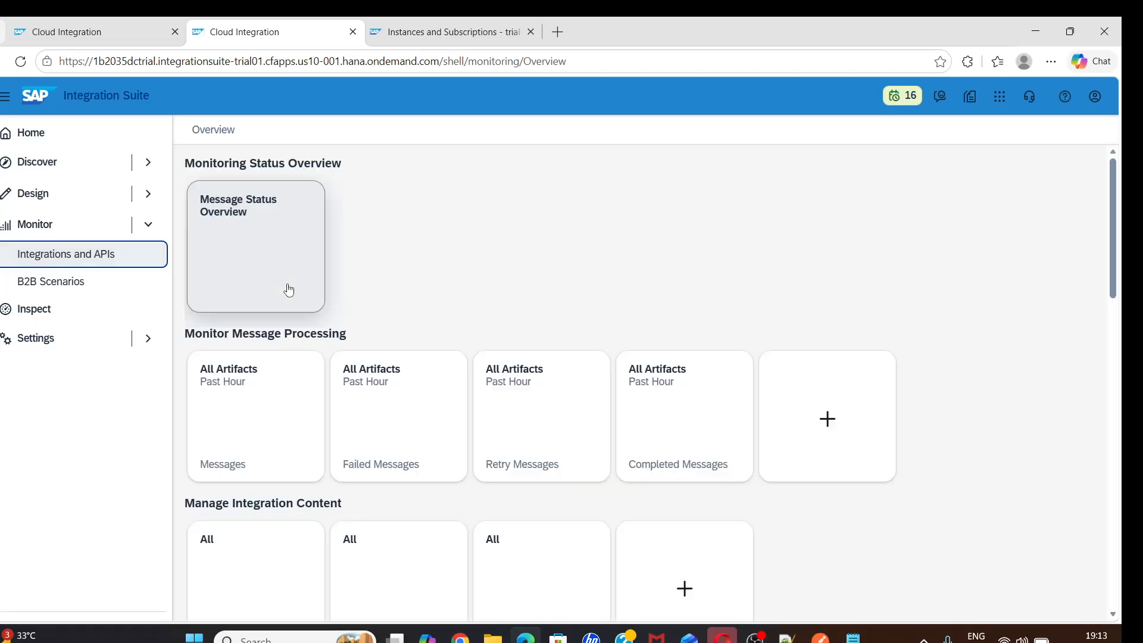
scroll(267, 416, down, 2)
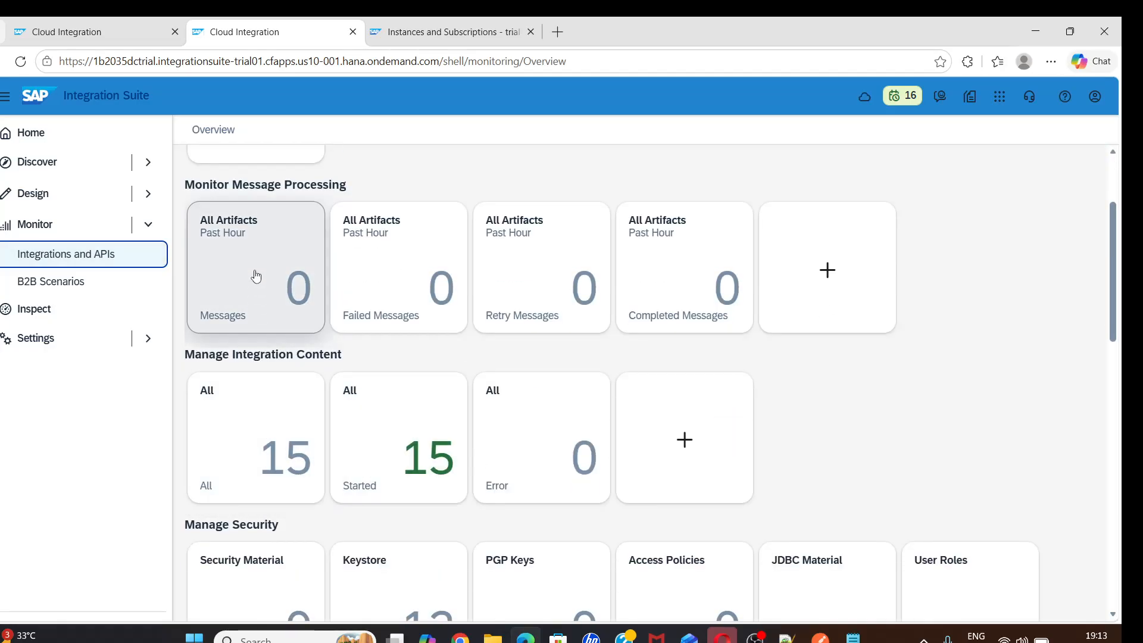
click(263, 456)
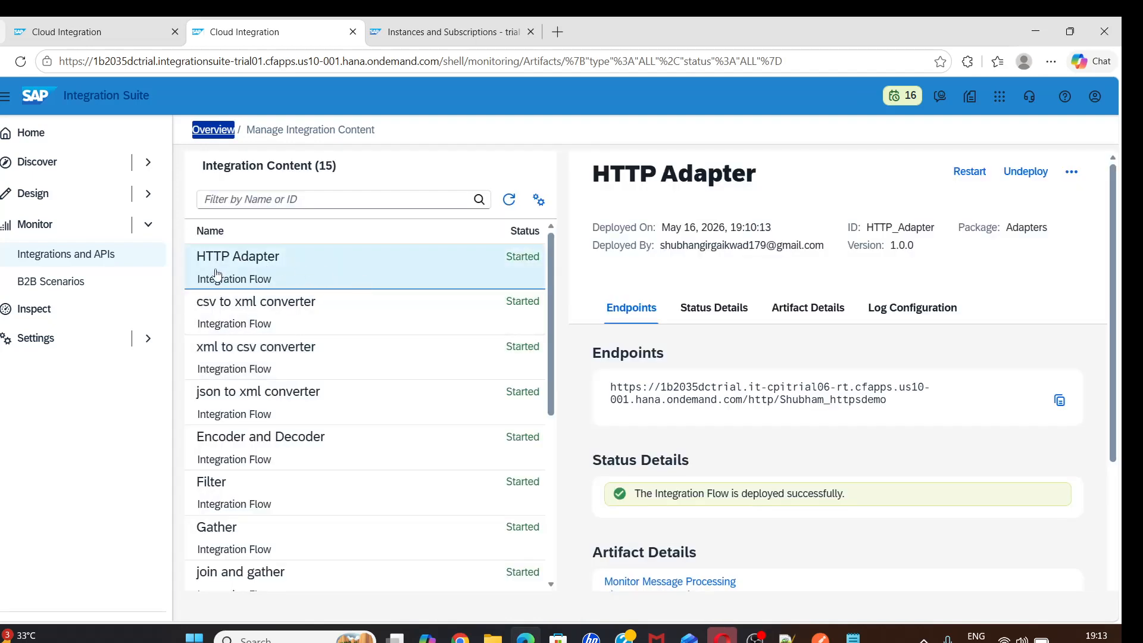
click(1060, 400)
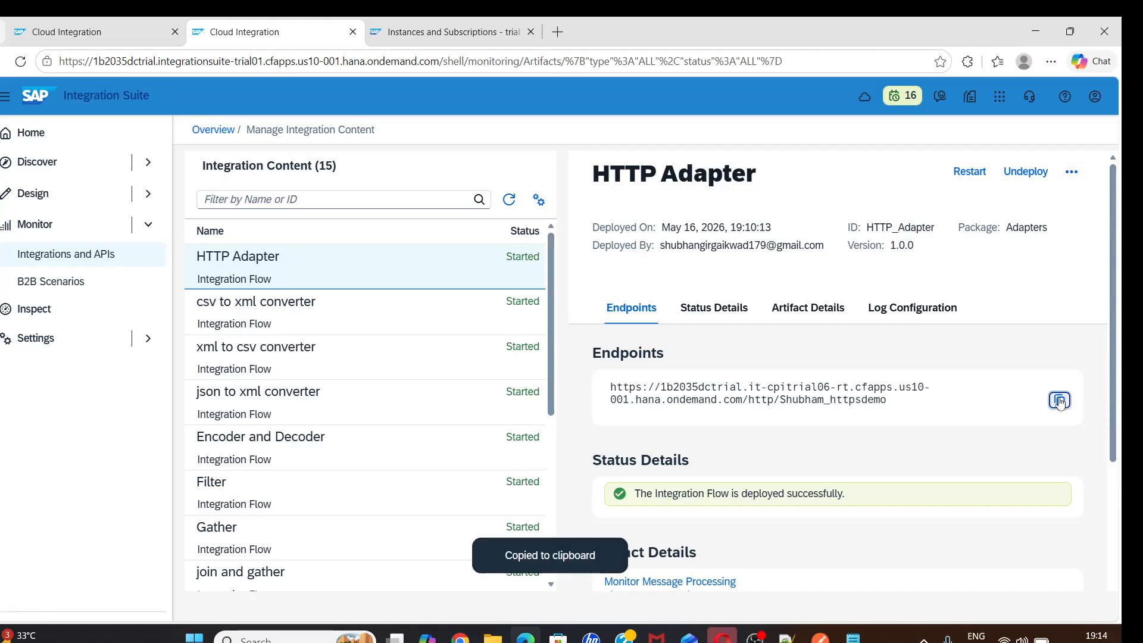
Switch to Postman and paste the copied endpoint URL into the "HTTP adapter demo" request
click(821, 637)
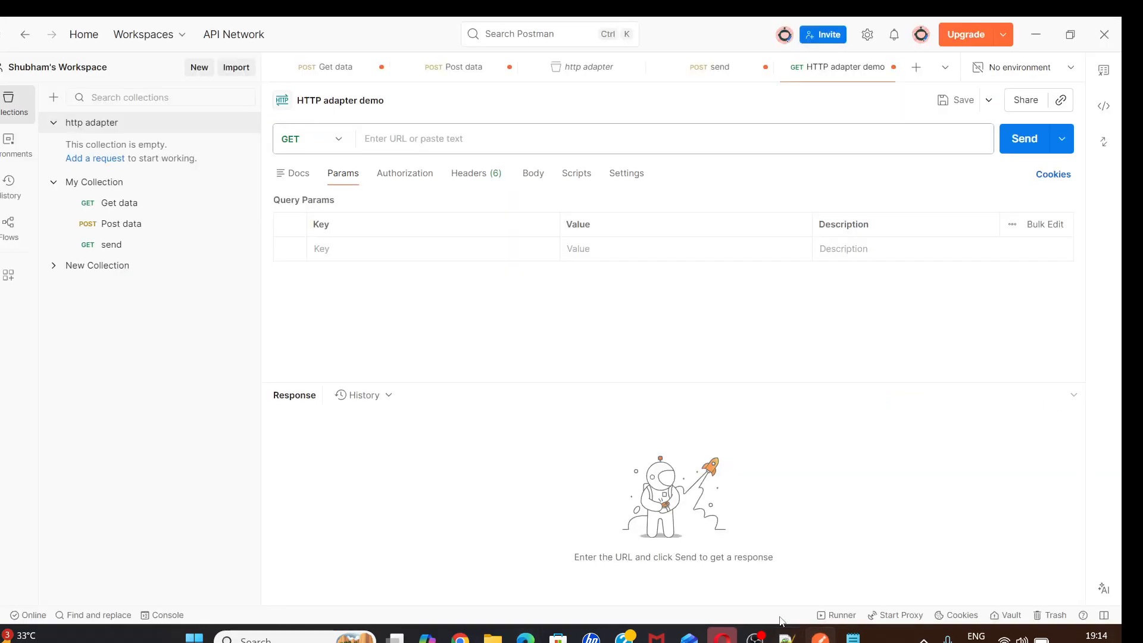
click(392, 141)
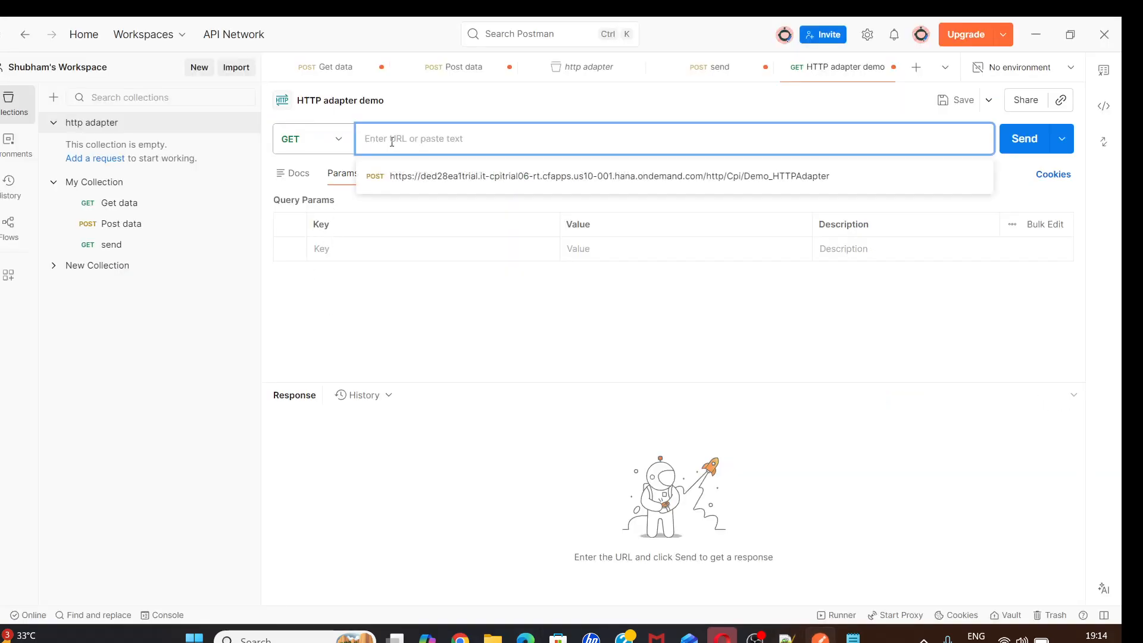
key(ctrl+v)
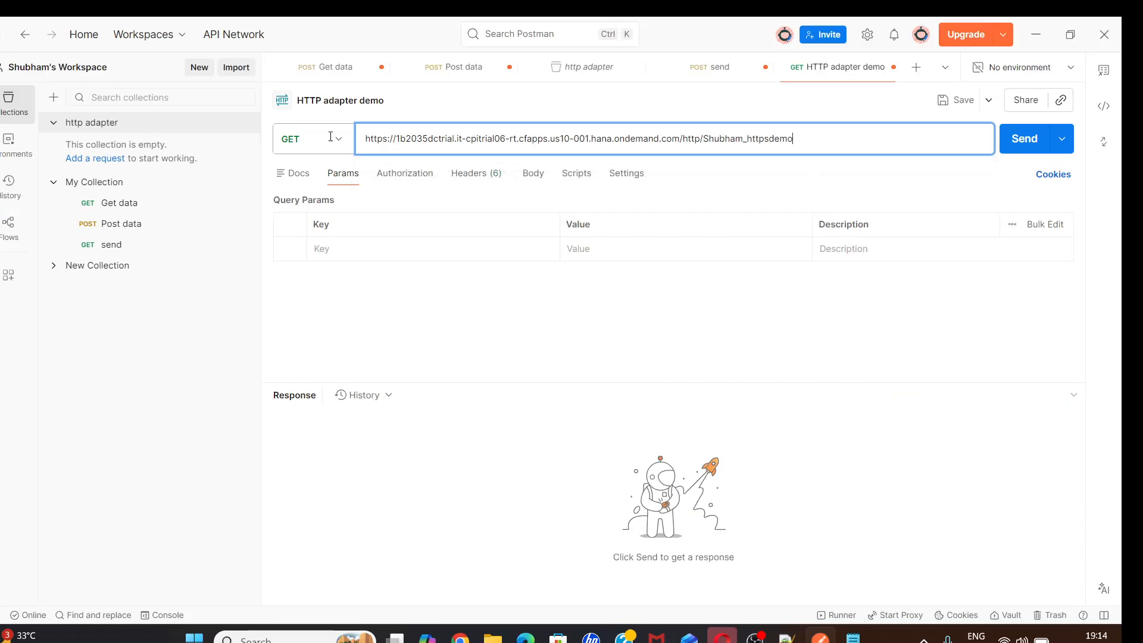
Set the request method to POST, send the request and inspect the response status
click(339, 141)
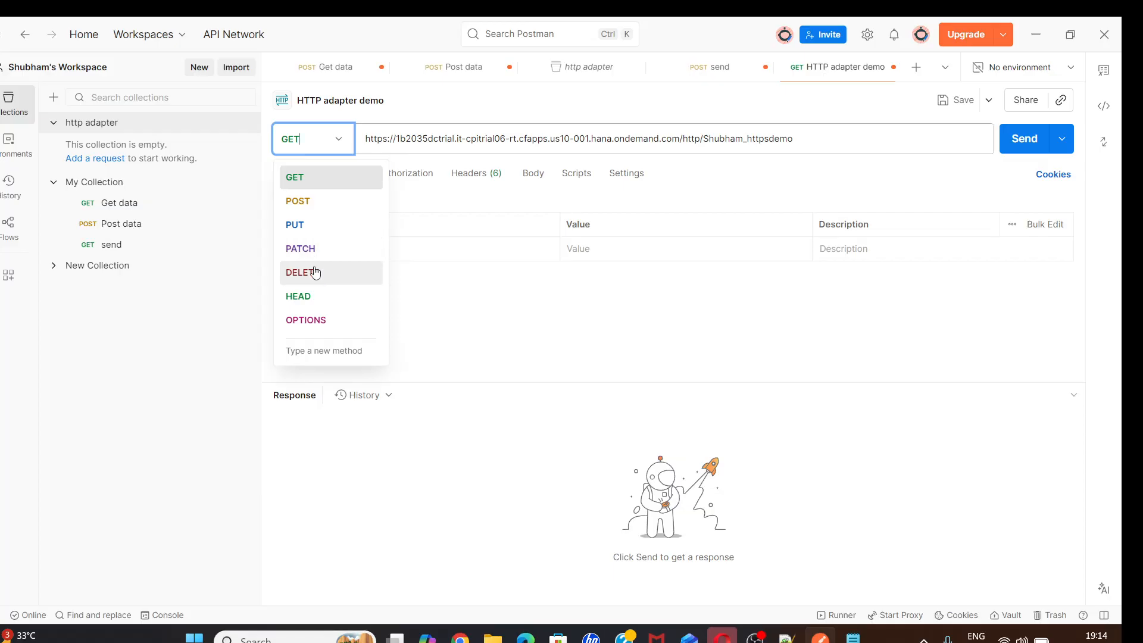
click(316, 212)
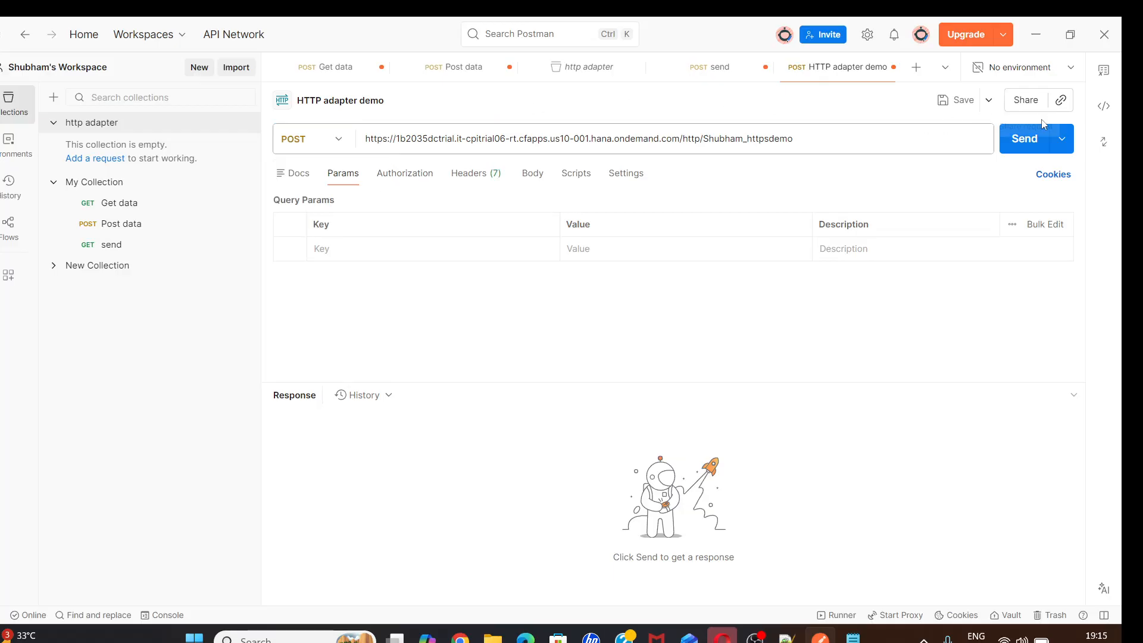
click(1025, 146)
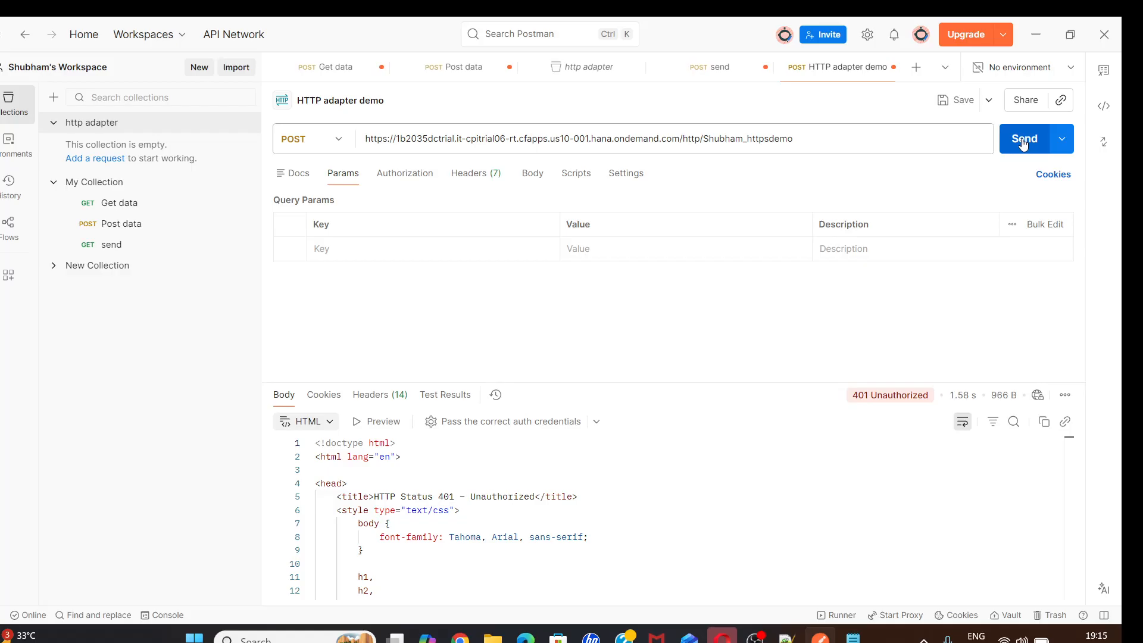
mouse_move(885, 406)
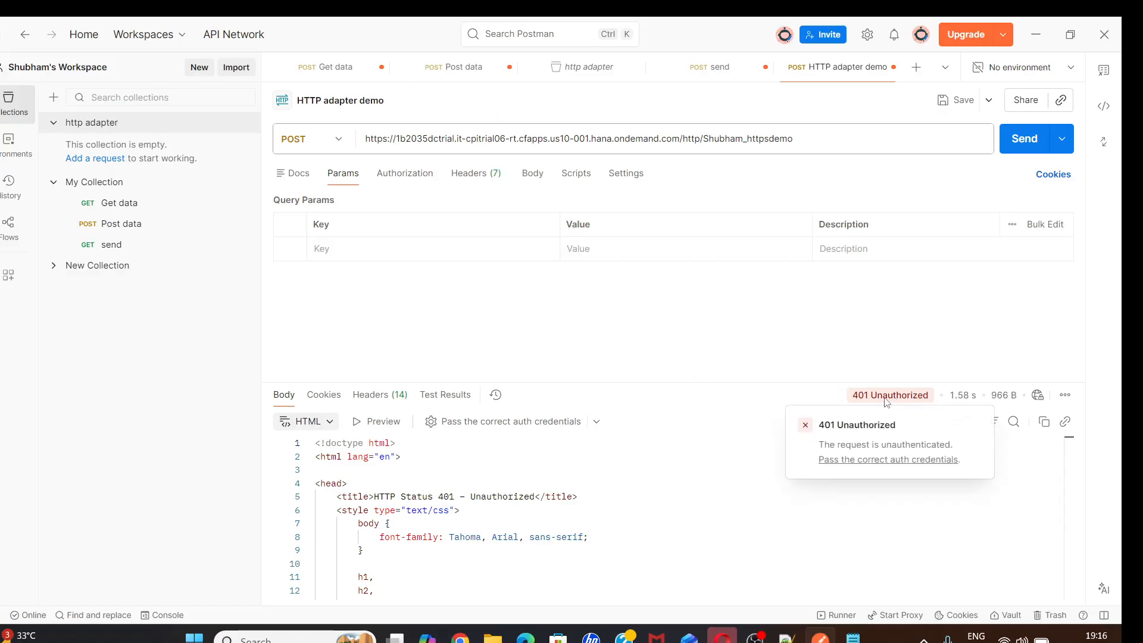
Set the request's authorization type to Basic Auth
click(412, 179)
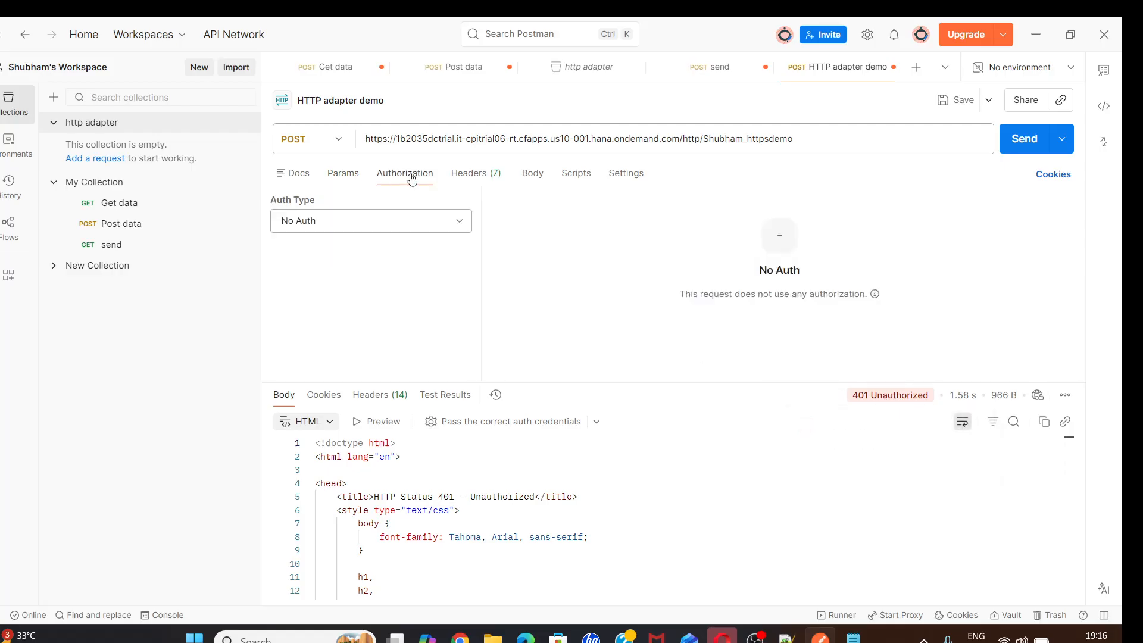
click(460, 225)
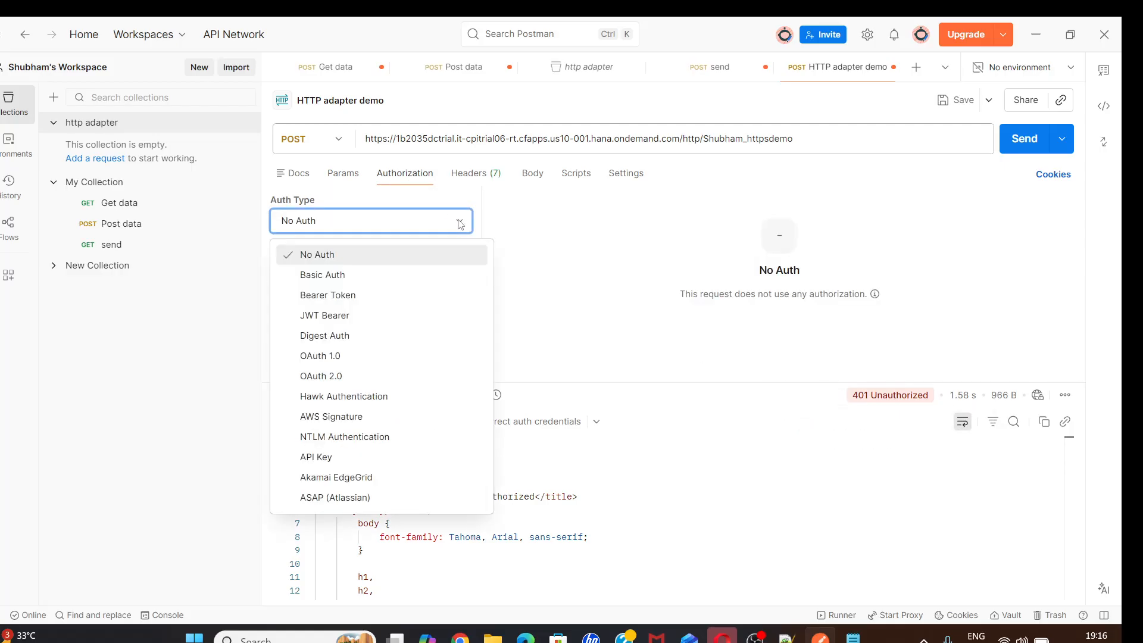
click(404, 274)
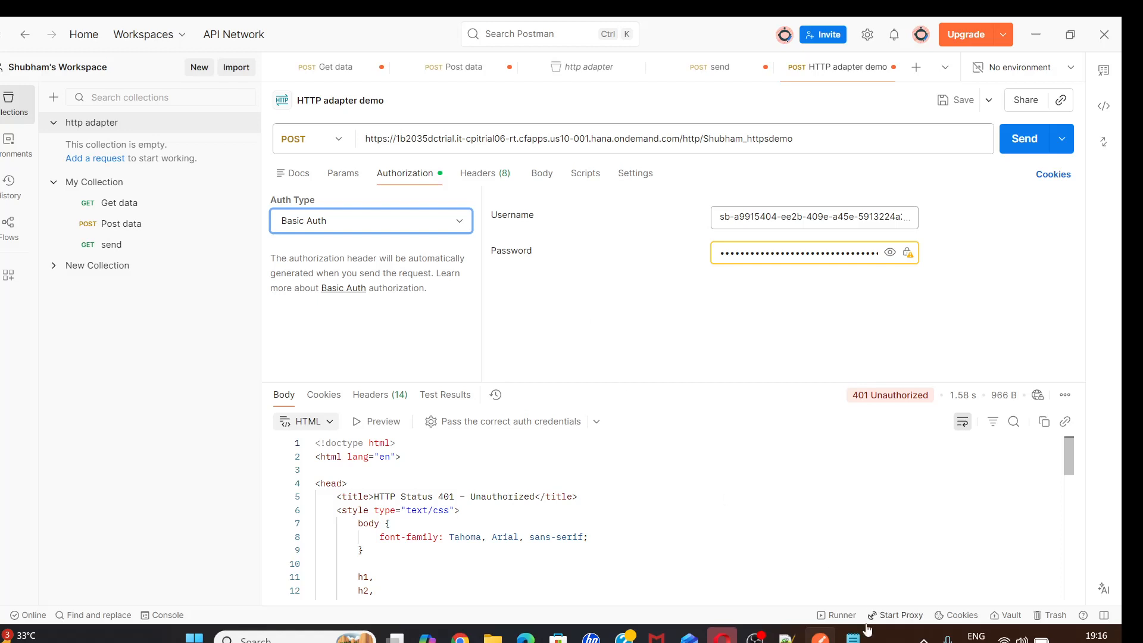
Copy the client ID from New_Cpi_Credentials.json in Notepad and replace the request's username with it in Postman
mouse_move(857, 632)
click(851, 559)
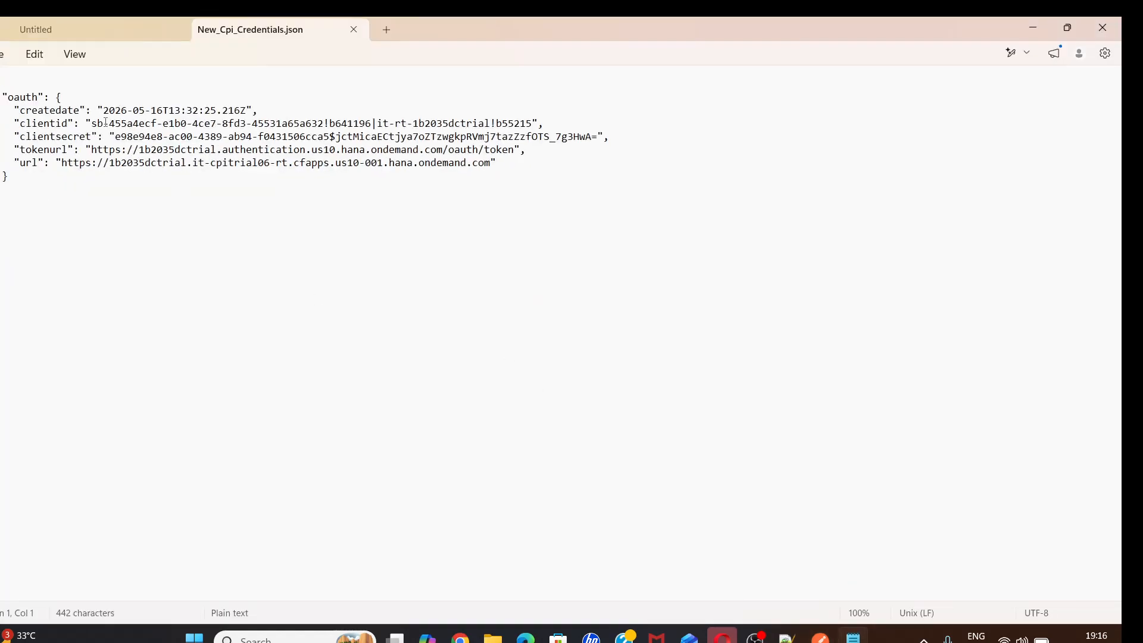
drag(92, 124, 533, 125)
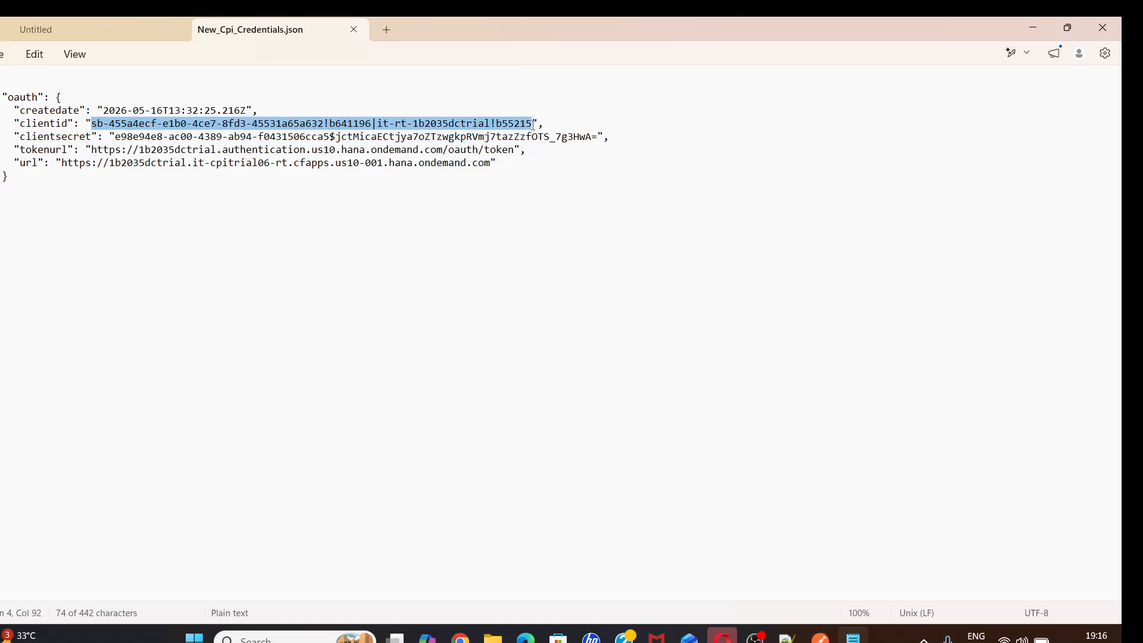
key(alt+Tab)
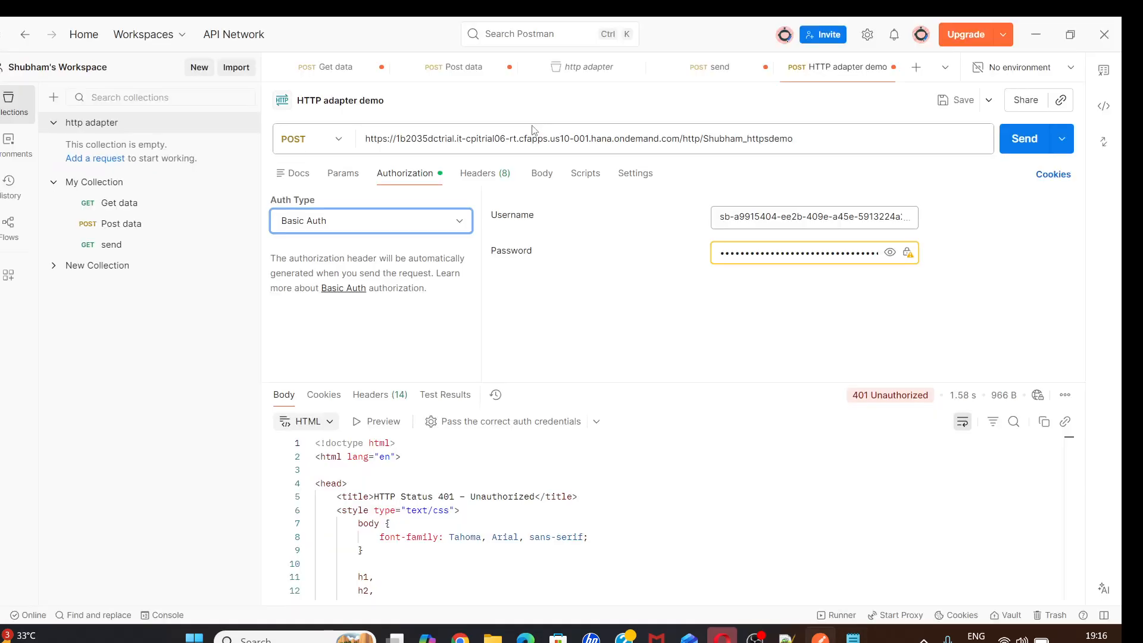
click(721, 216)
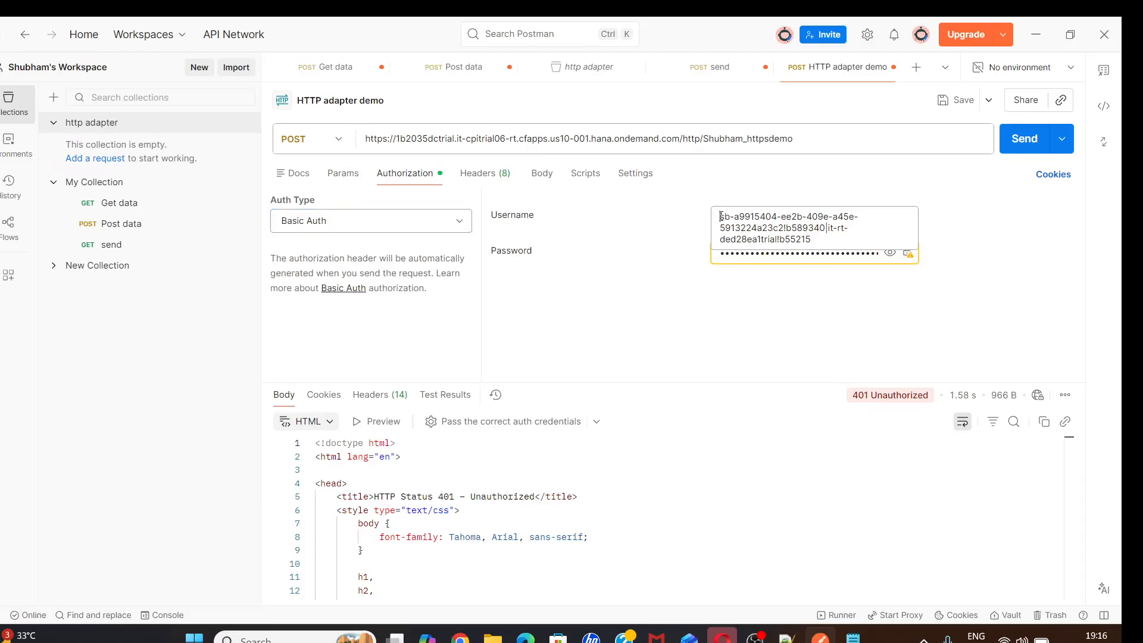
key(ctrl+a)
key(ctrl+v)
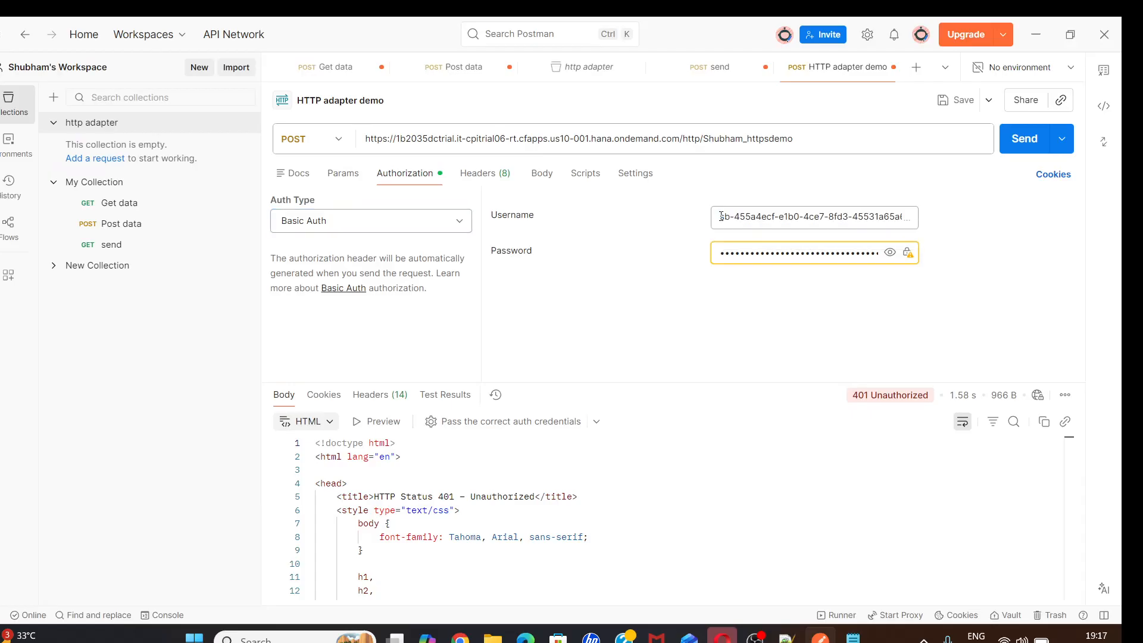
Replace the request's password with the client secret from New_Cpi_Credentials.json, resend the request and inspect the response status
key(alt+Tab)
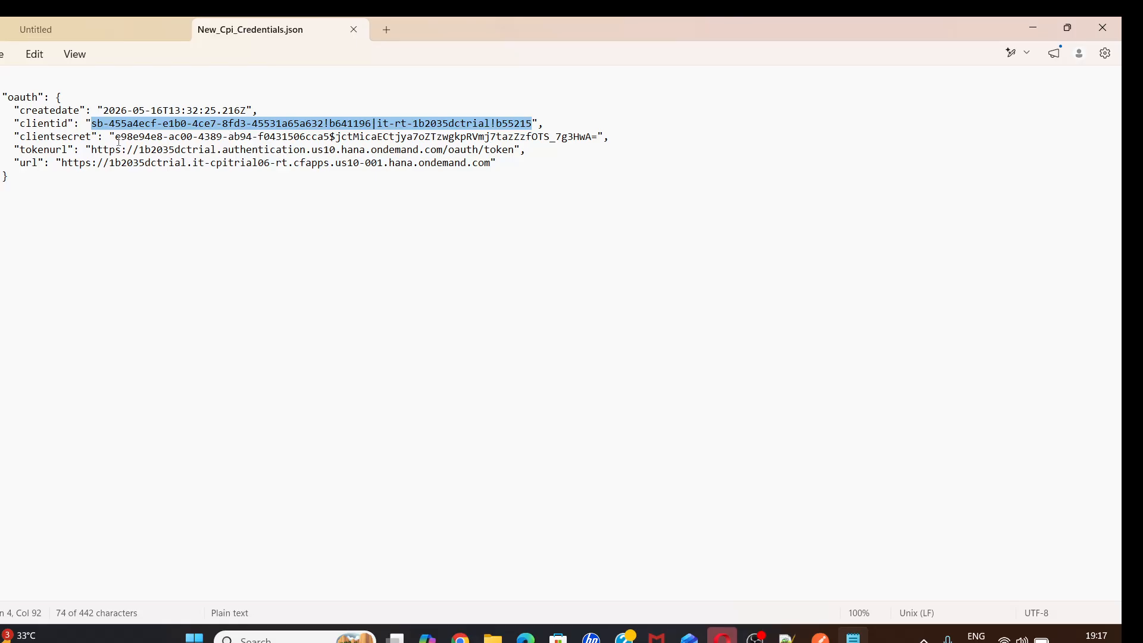
drag(115, 137, 597, 141)
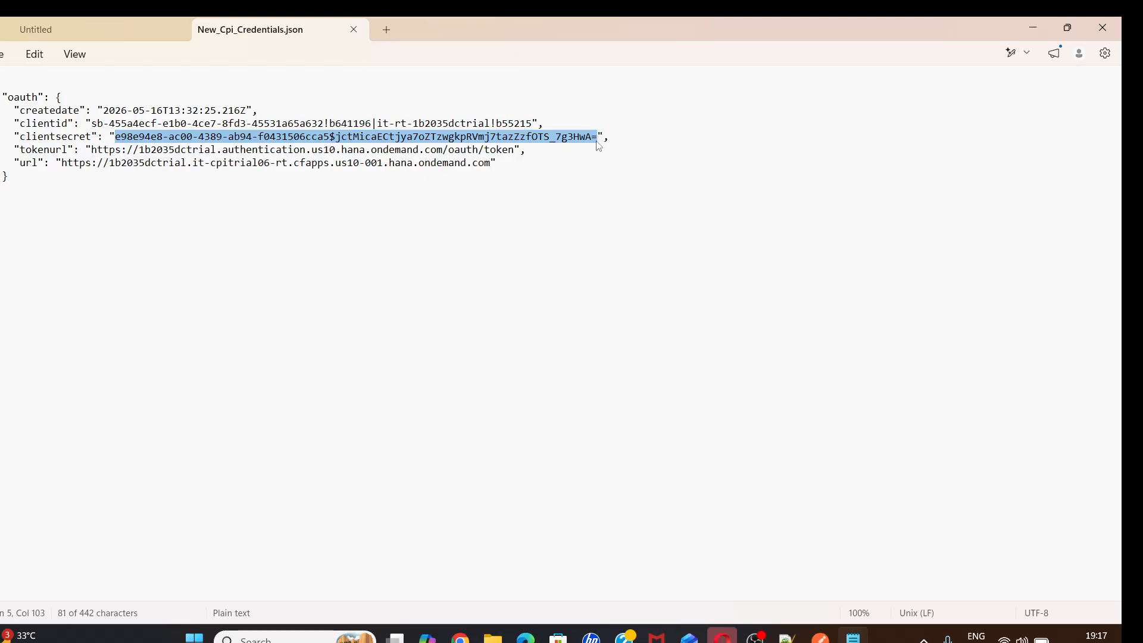
key(alt+Tab)
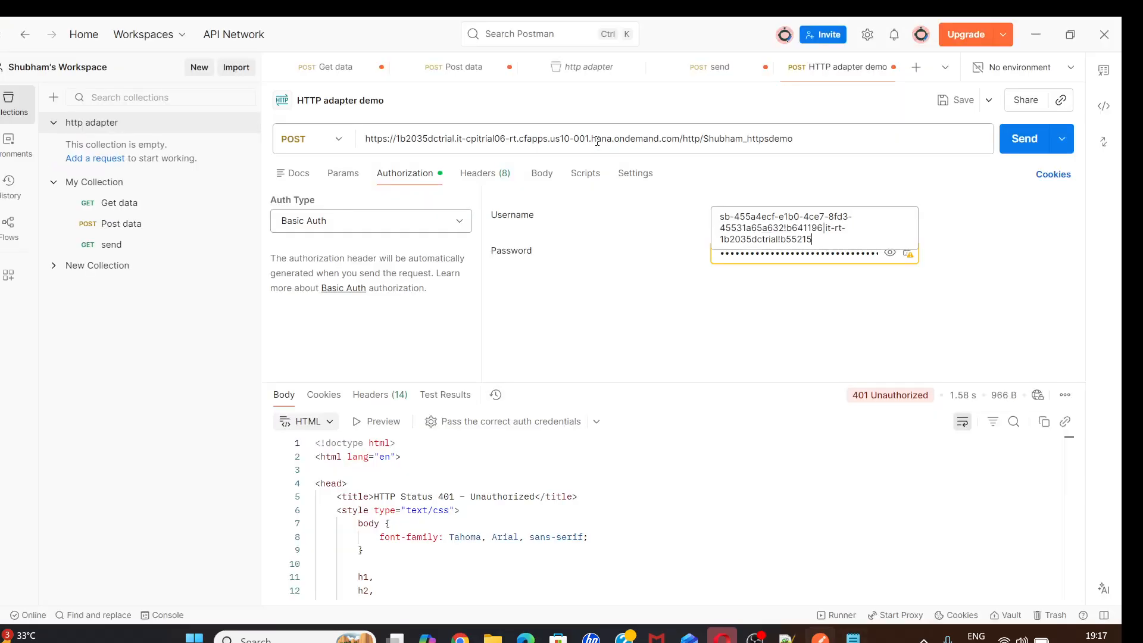
click(745, 258)
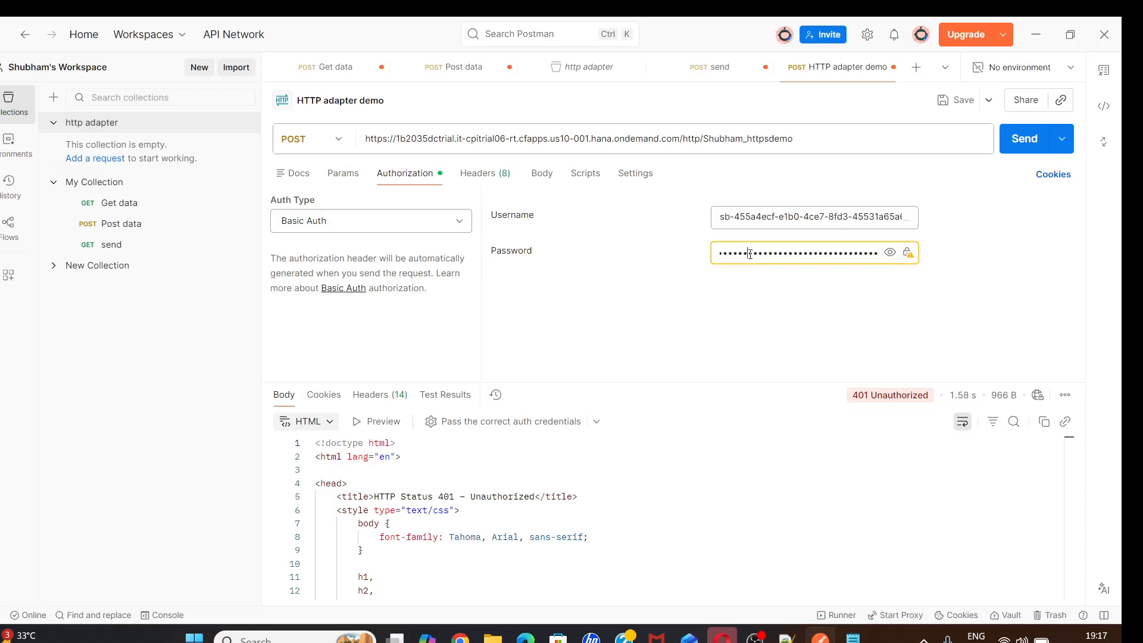
key(ctrl+a)
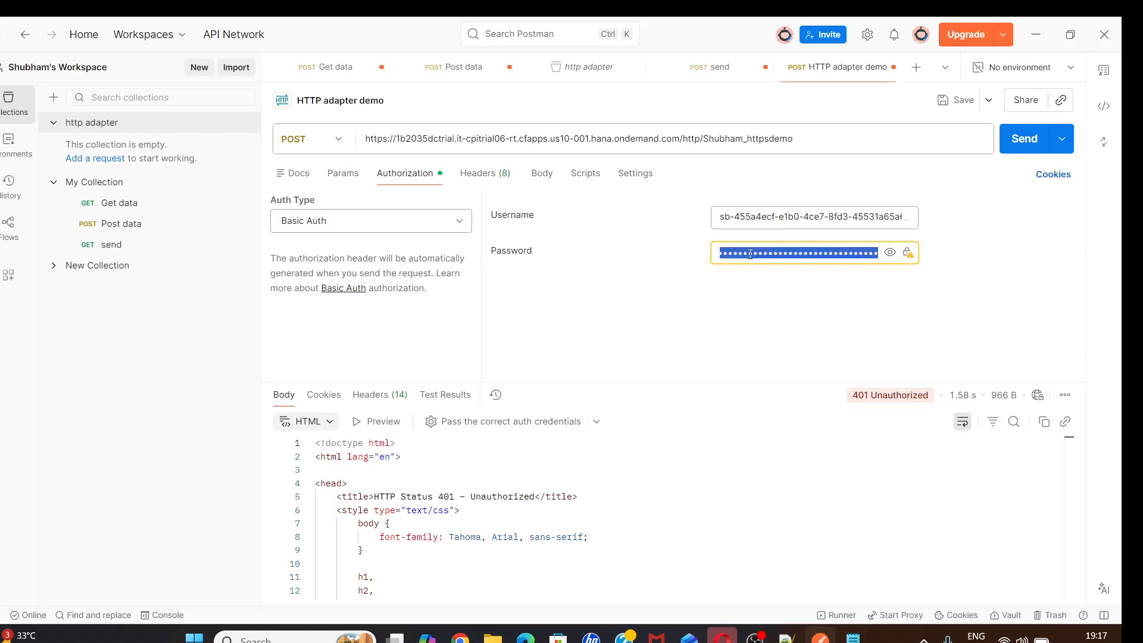
key(ctrl+v)
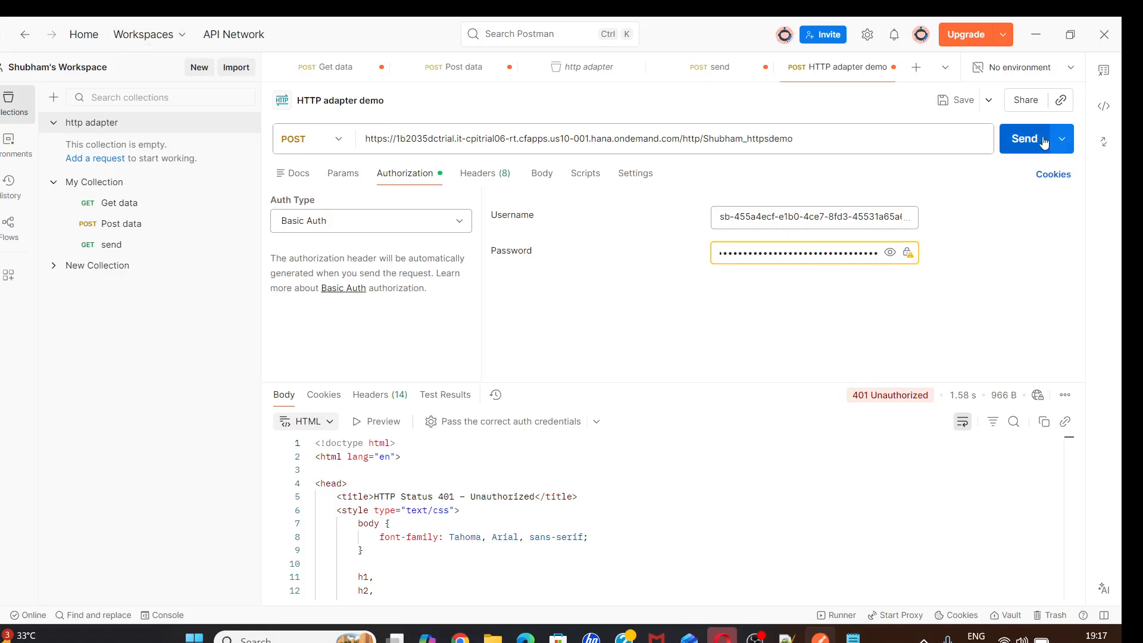
click(1025, 140)
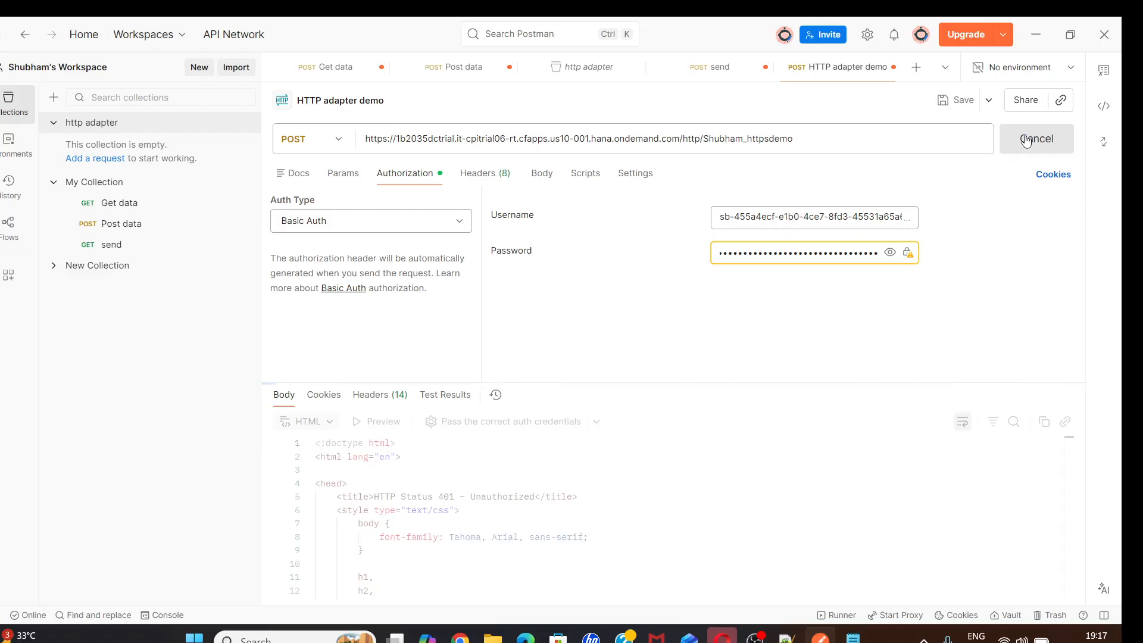
mouse_move(908, 405)
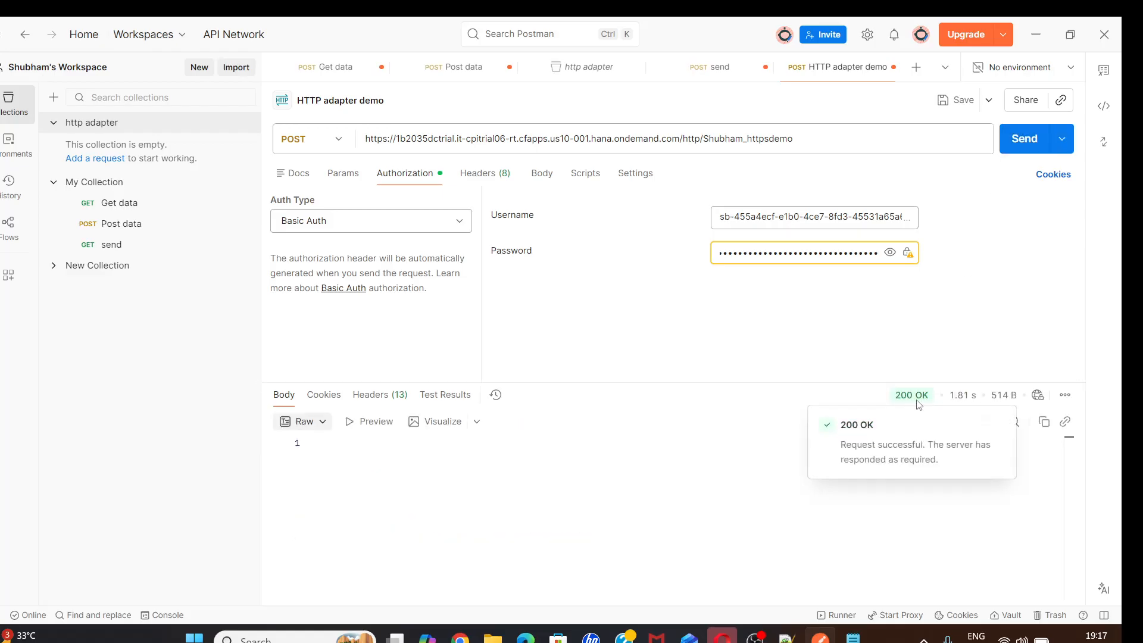
Switch to the browser tab editing the HTTP Adapter flow, refresh its processed messages list and enable trace
click(525, 638)
click(99, 27)
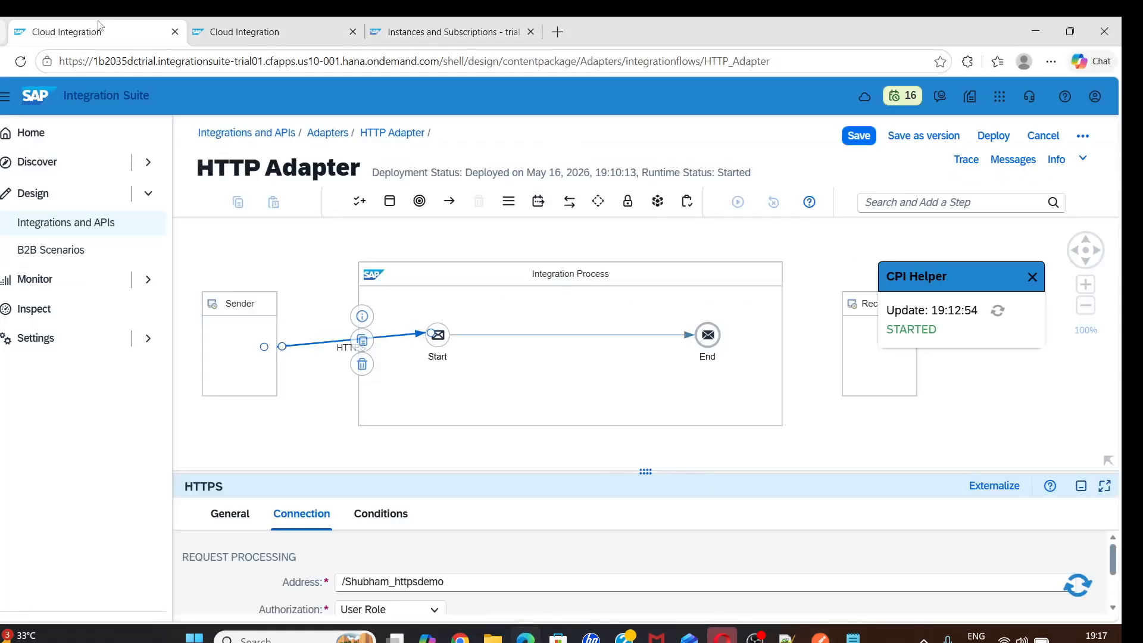
click(1000, 162)
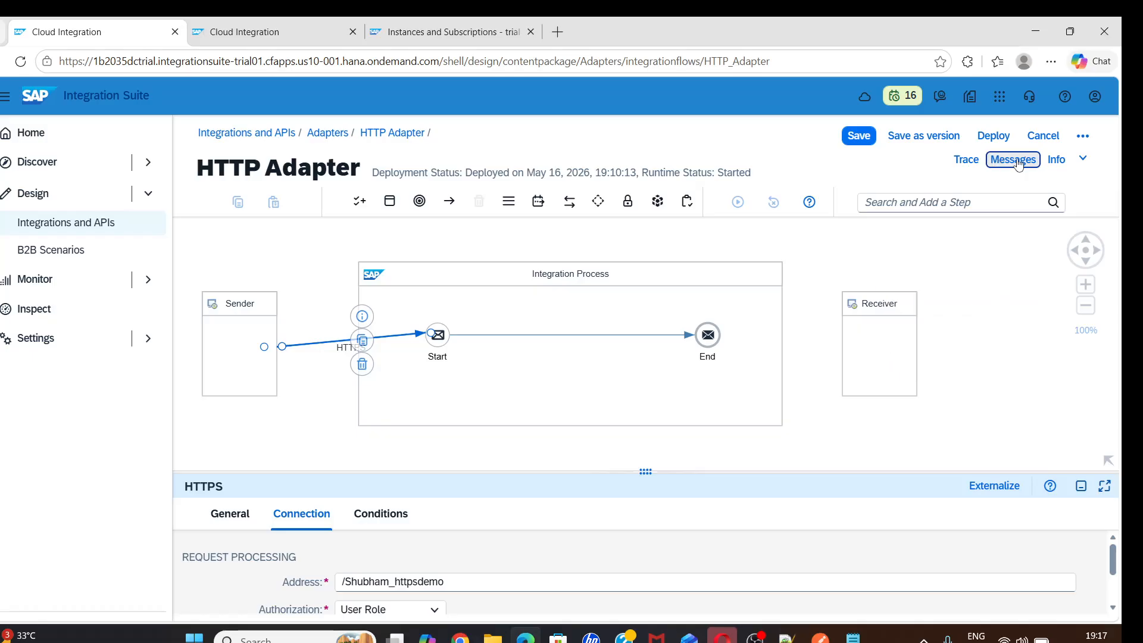
click(1017, 161)
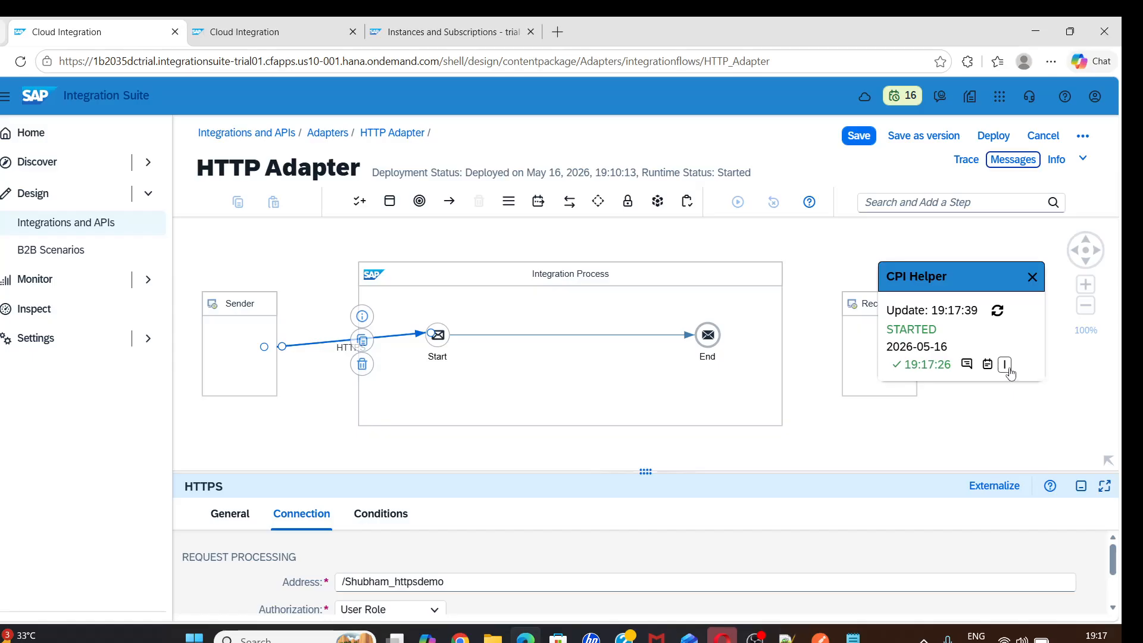
click(966, 160)
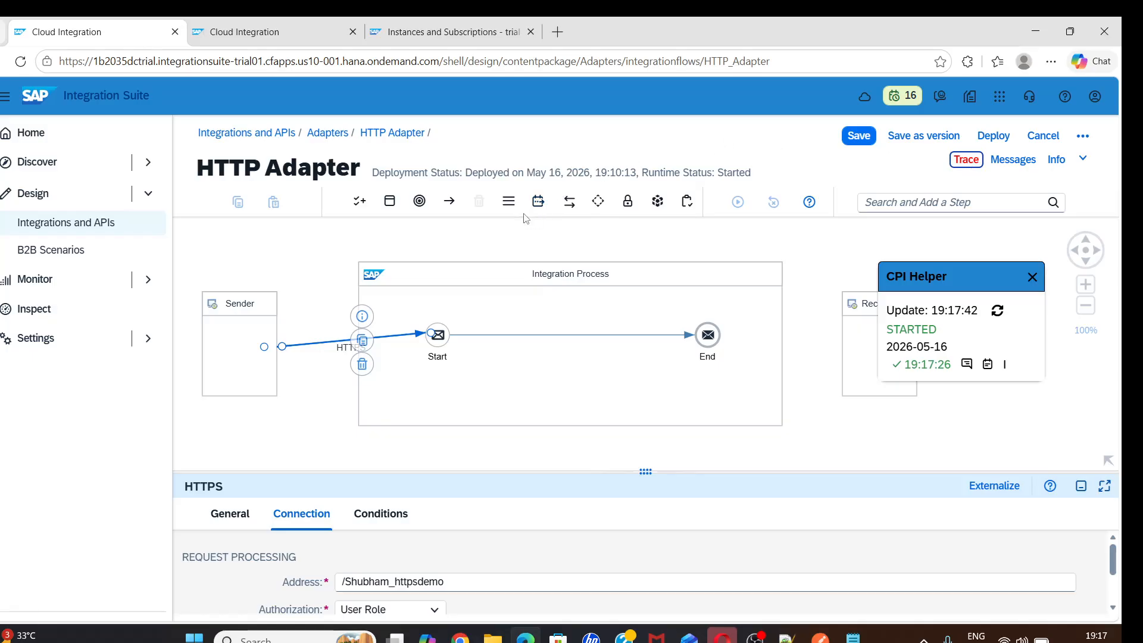
Insert a Content Modifier on the connection between the Start and End events
click(538, 202)
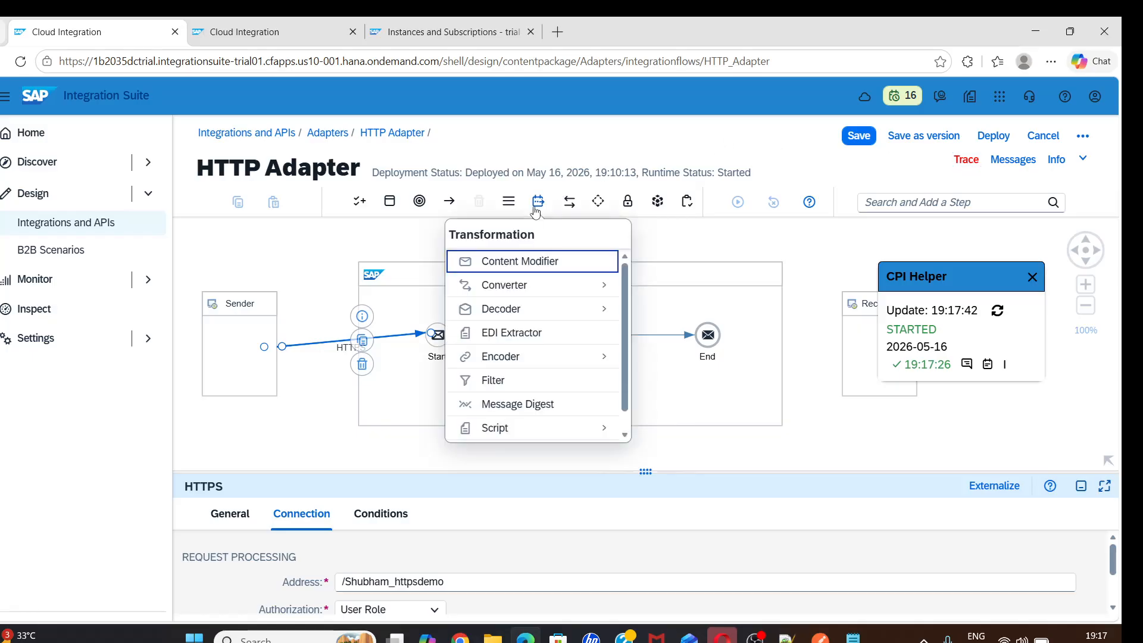
click(535, 262)
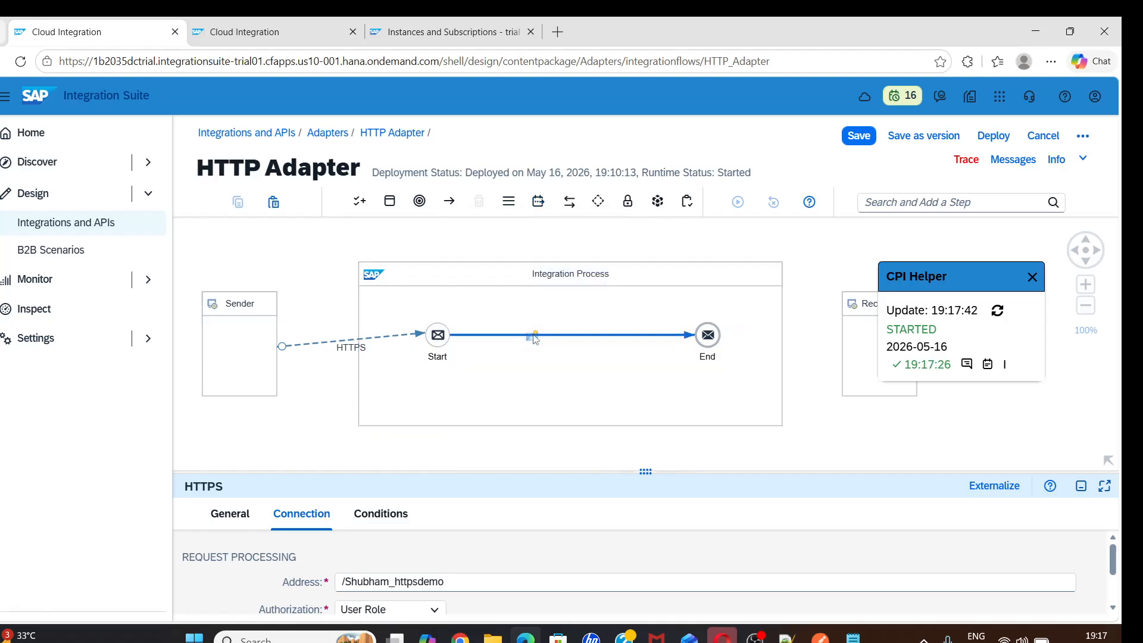
click(535, 337)
Set the Content Modifier's constant message body to "Hello from SAP CPI"
drag(648, 479, 645, 333)
click(513, 376)
click(382, 444)
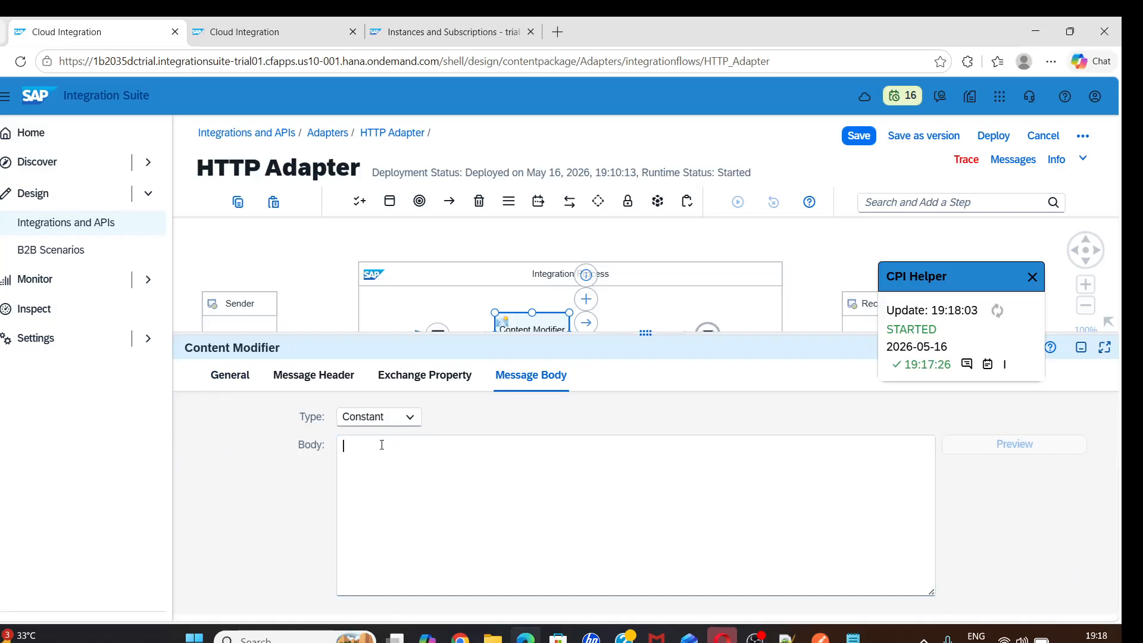
text(Hello from SAP CPI)
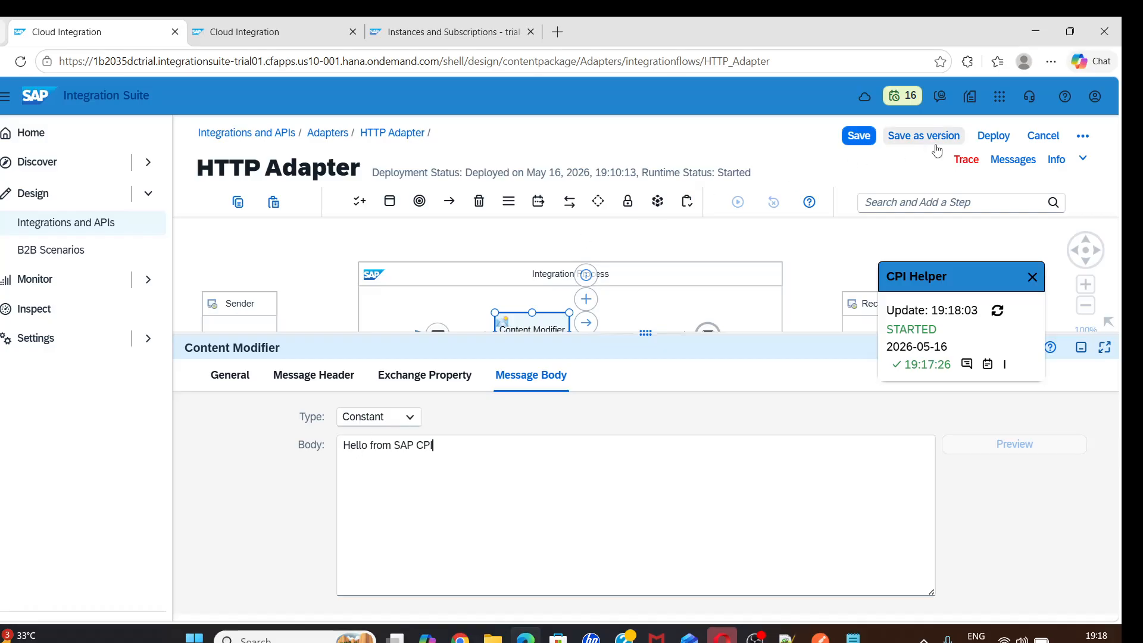
Deploy the HTTP Adapter flow and resend the HTTP adapter demo request in Postman
click(994, 137)
click(628, 407)
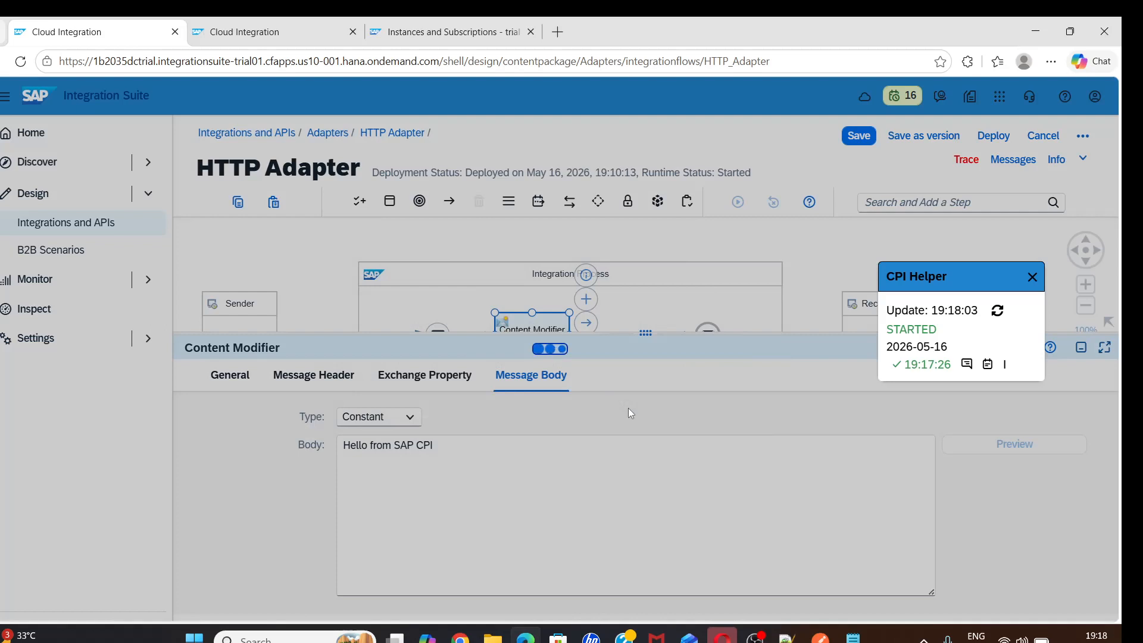
click(631, 382)
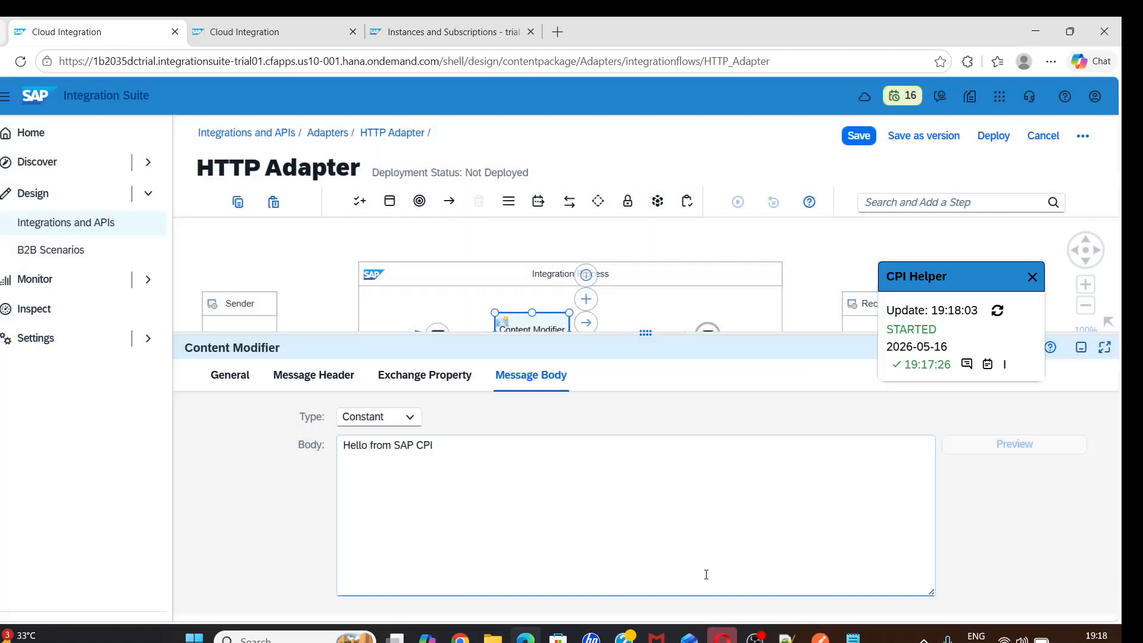
click(820, 637)
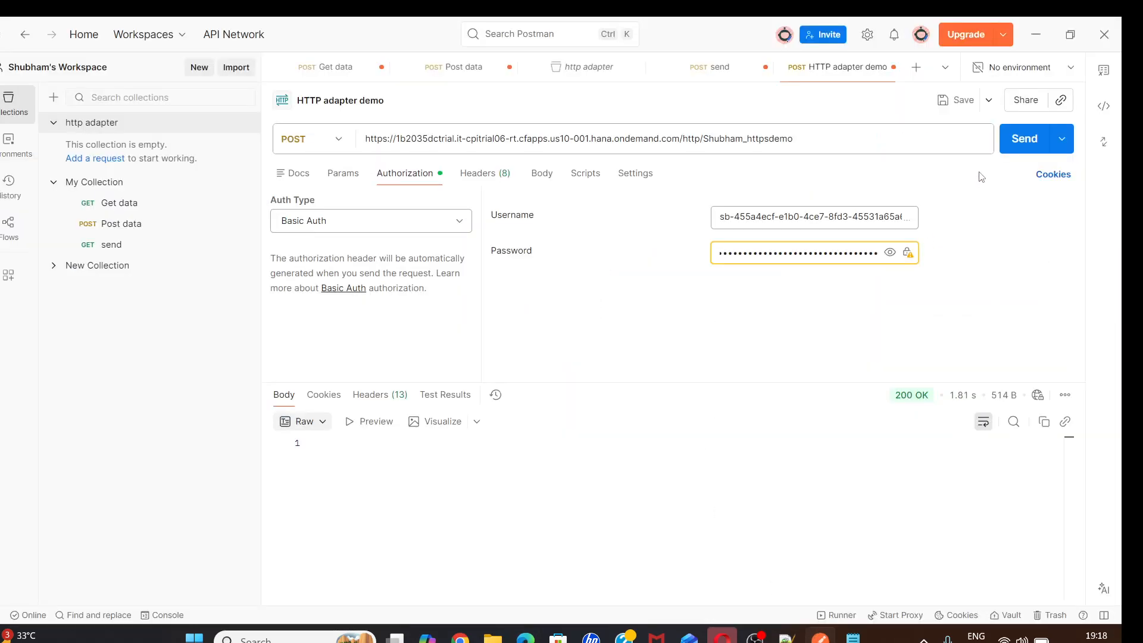
click(1018, 140)
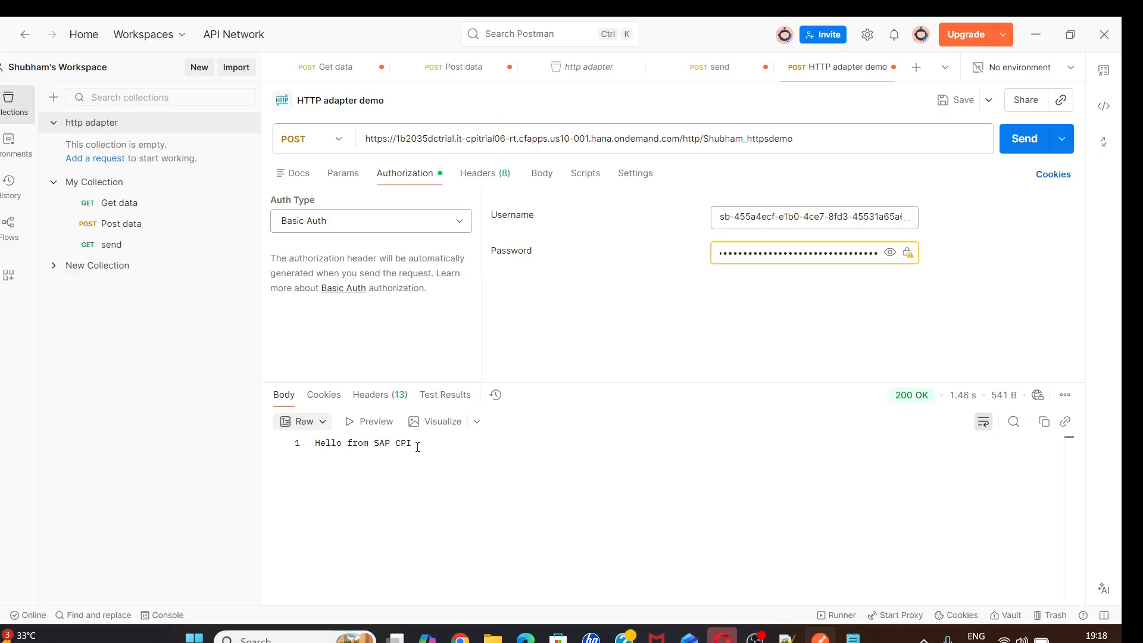
Enter "Good Evening !!" as the raw body of the HTTP adapter demo request and send it
click(542, 173)
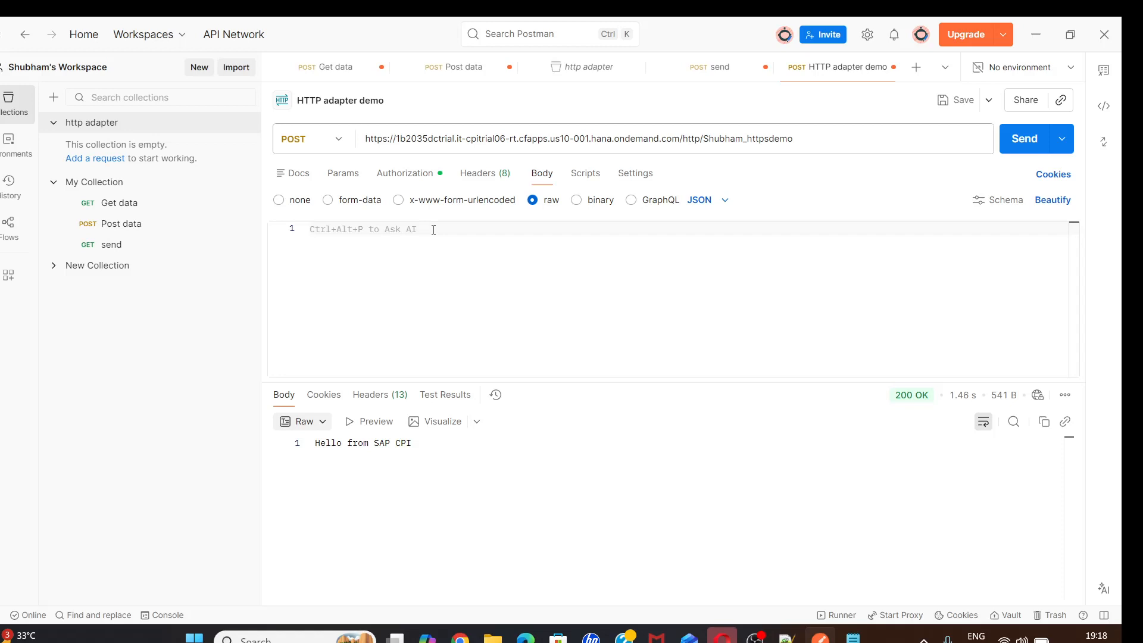
text(Good E)
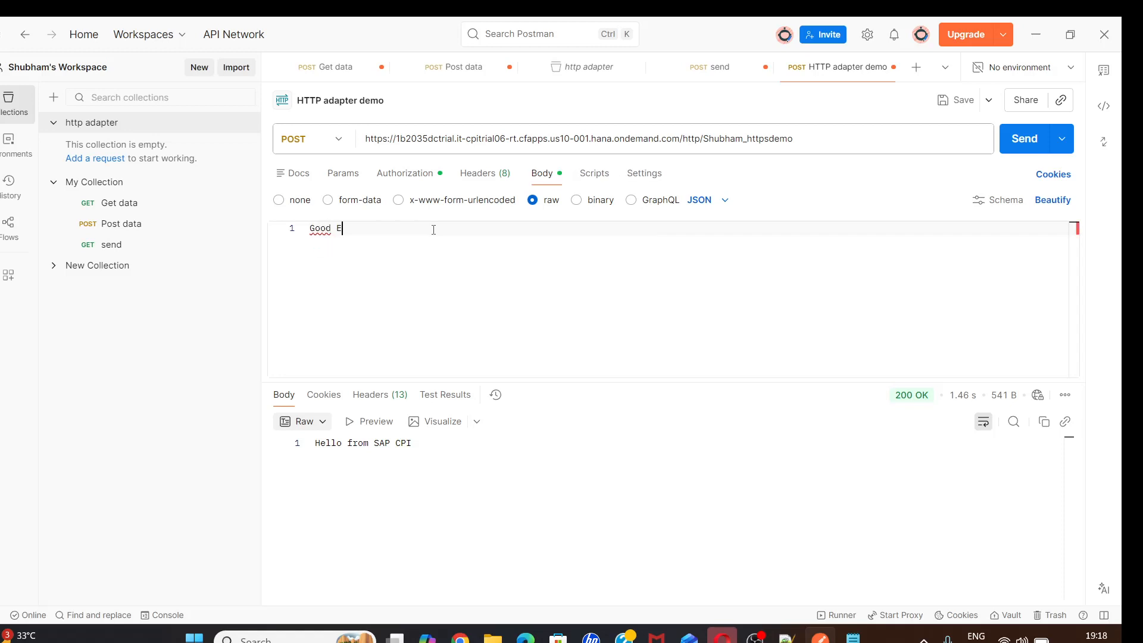
text(venin)
key(BackSpace)
key(BackSpace)
click(1022, 147)
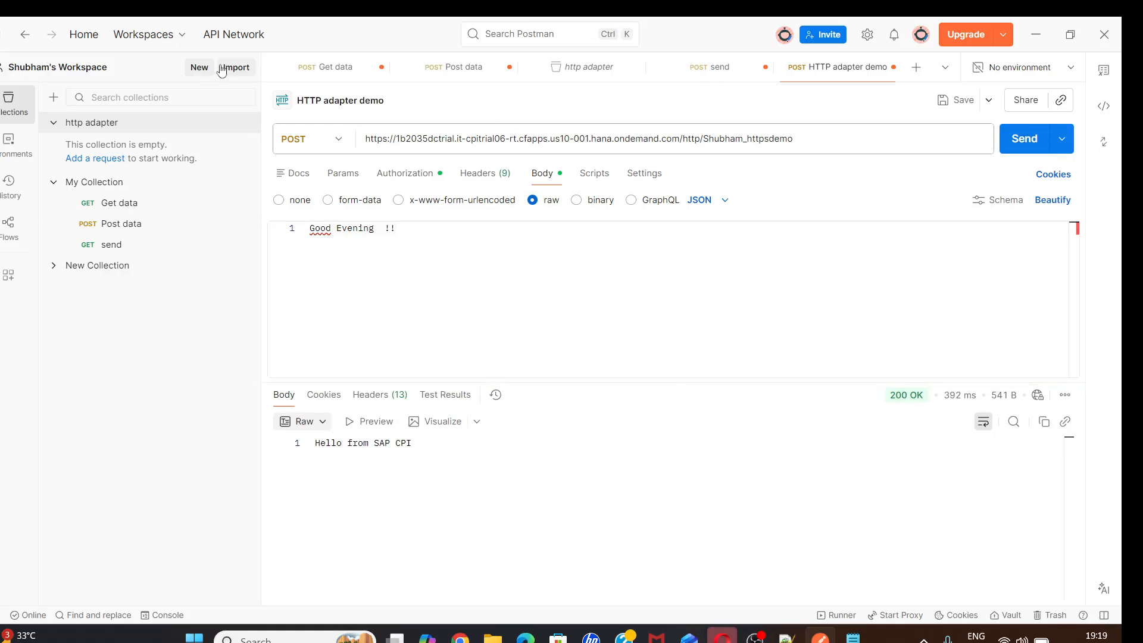
Switch to the HTTP Adapter flow in the browser and activate inline debugging for the latest processed message
click(526, 637)
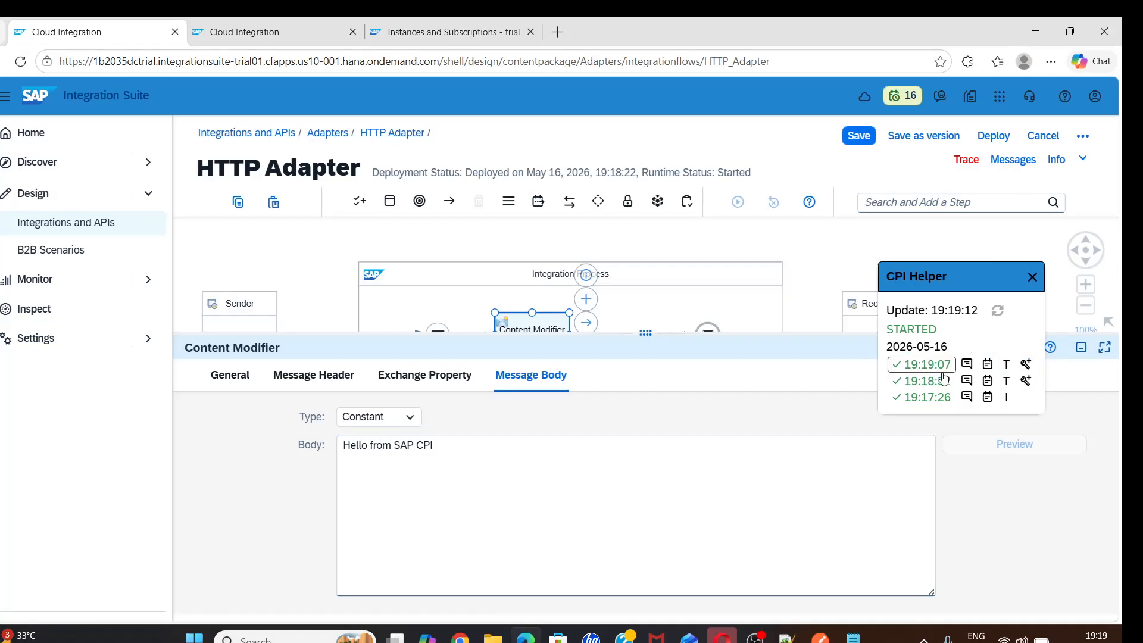
click(1025, 367)
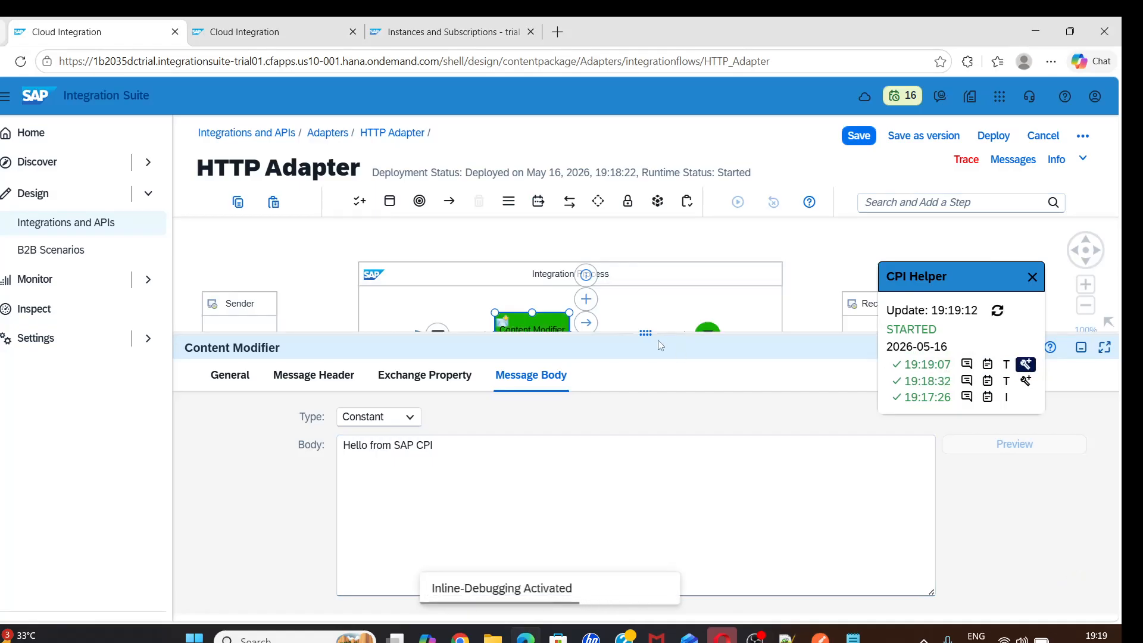
drag(653, 337, 653, 417)
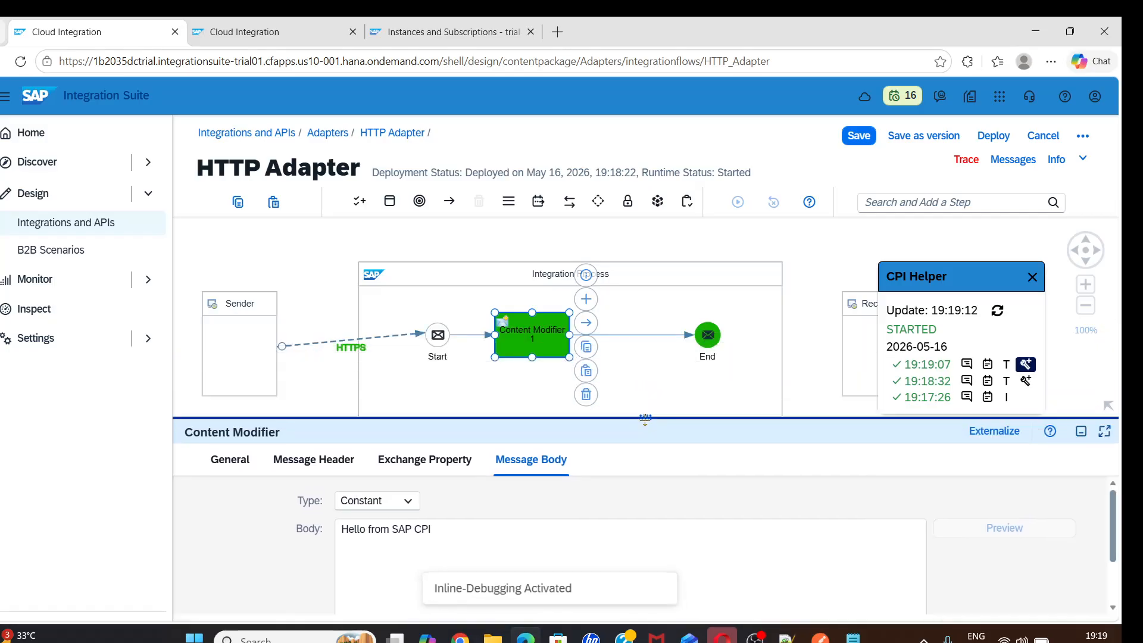
Inspect the traced headers and body at the End event and compare the body with the Postman response
click(710, 335)
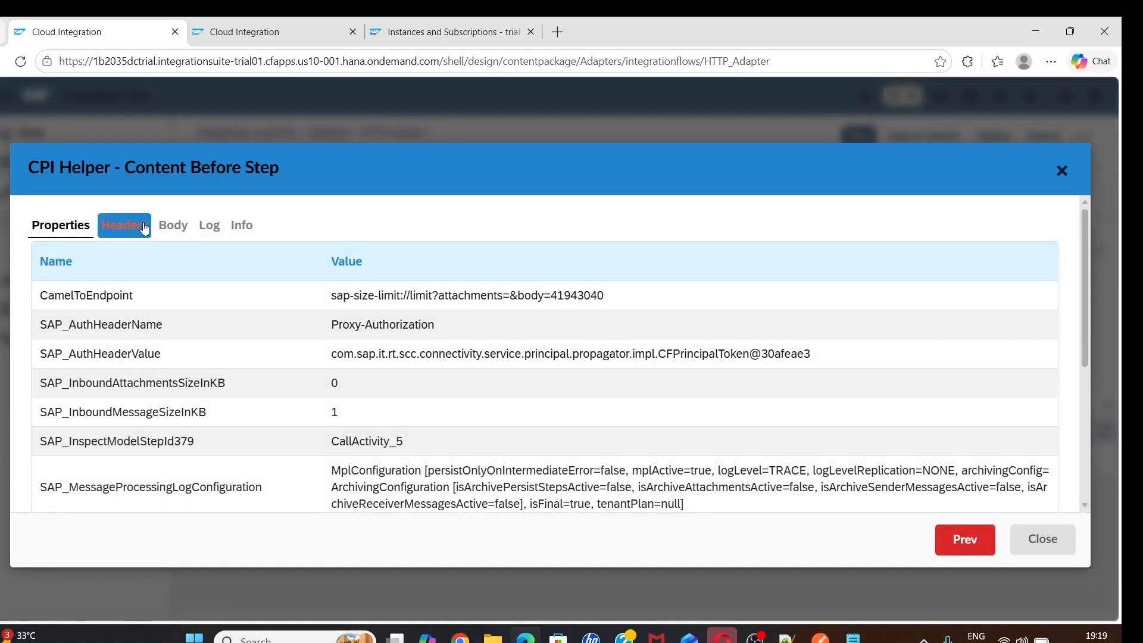
click(144, 228)
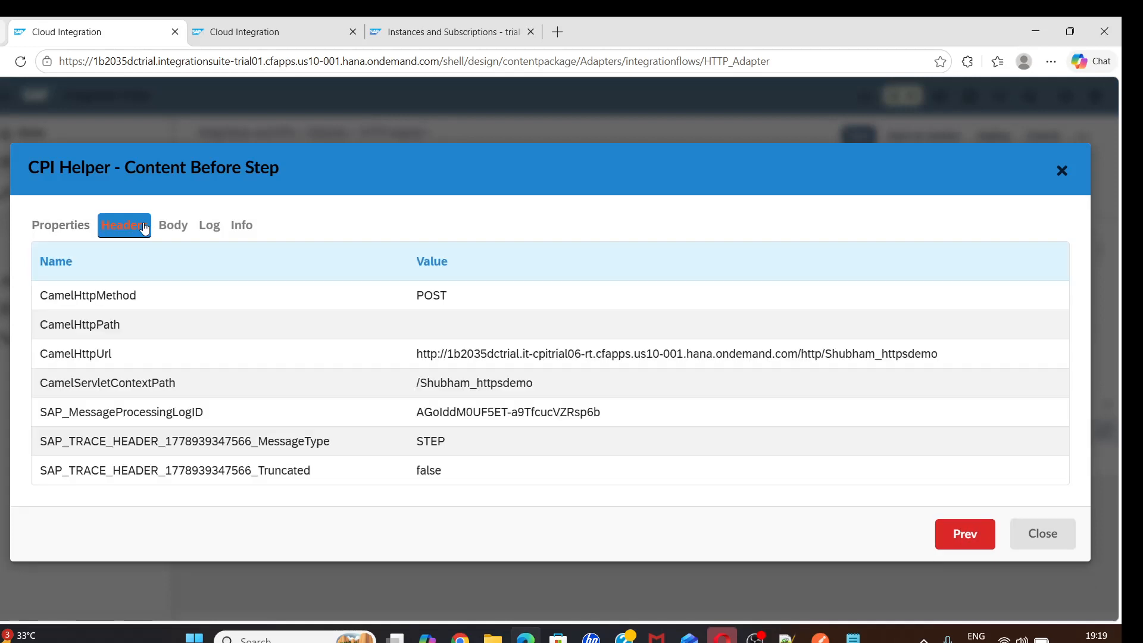
click(162, 227)
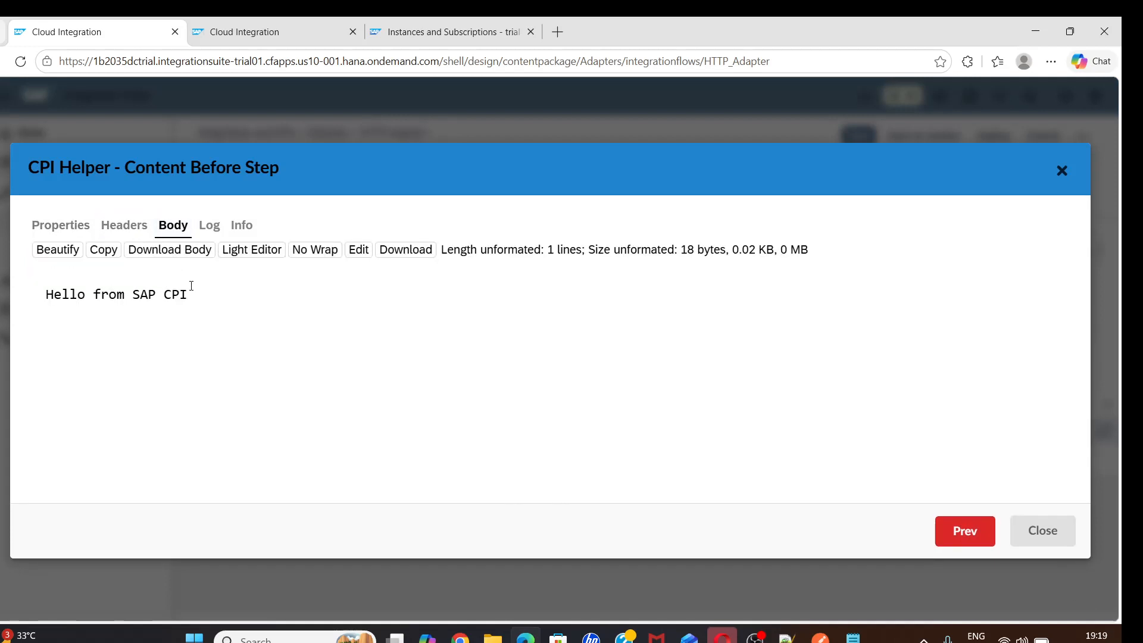
key(alt+Tab)
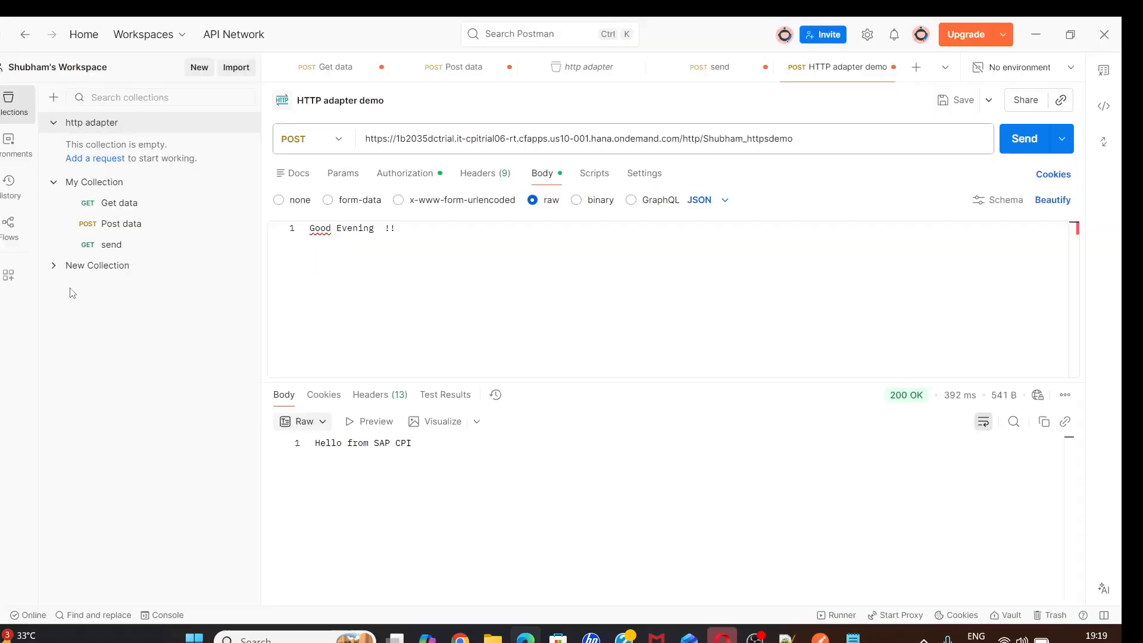
key(alt+Tab)
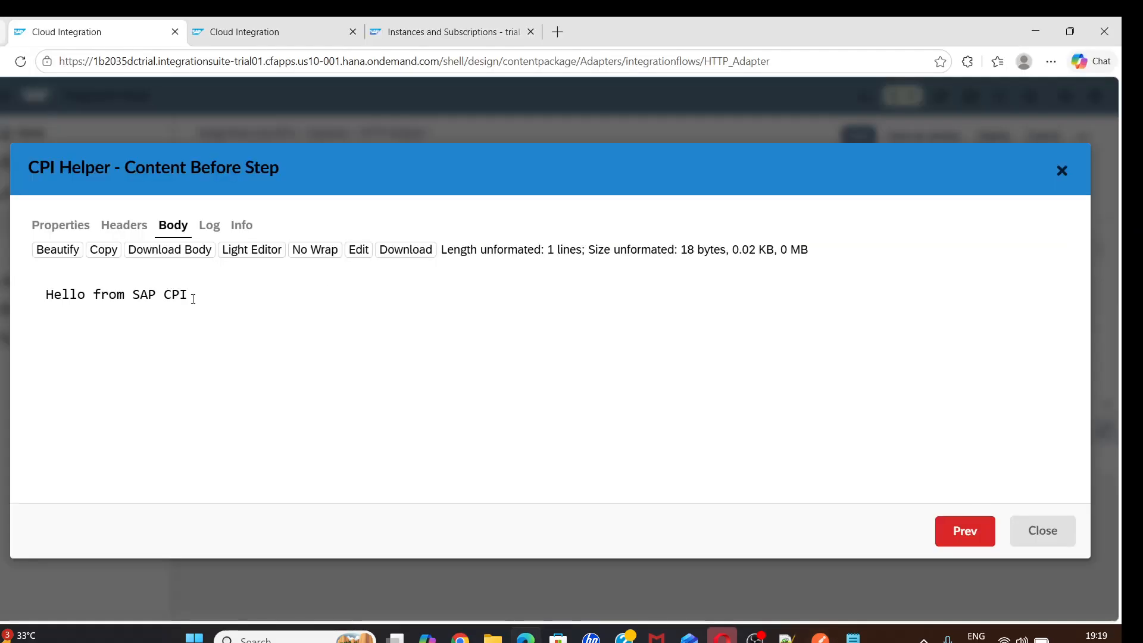
click(1034, 533)
Compare the traced body before the Content Modifier with the Postman request body, and deactivate inline debugging
click(532, 331)
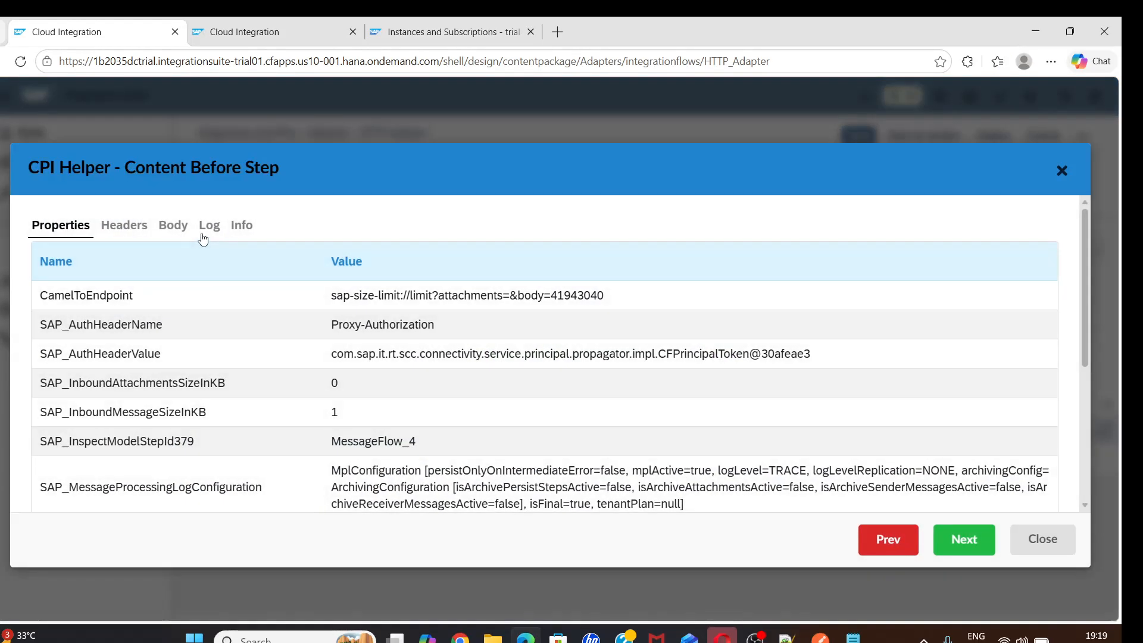
click(184, 232)
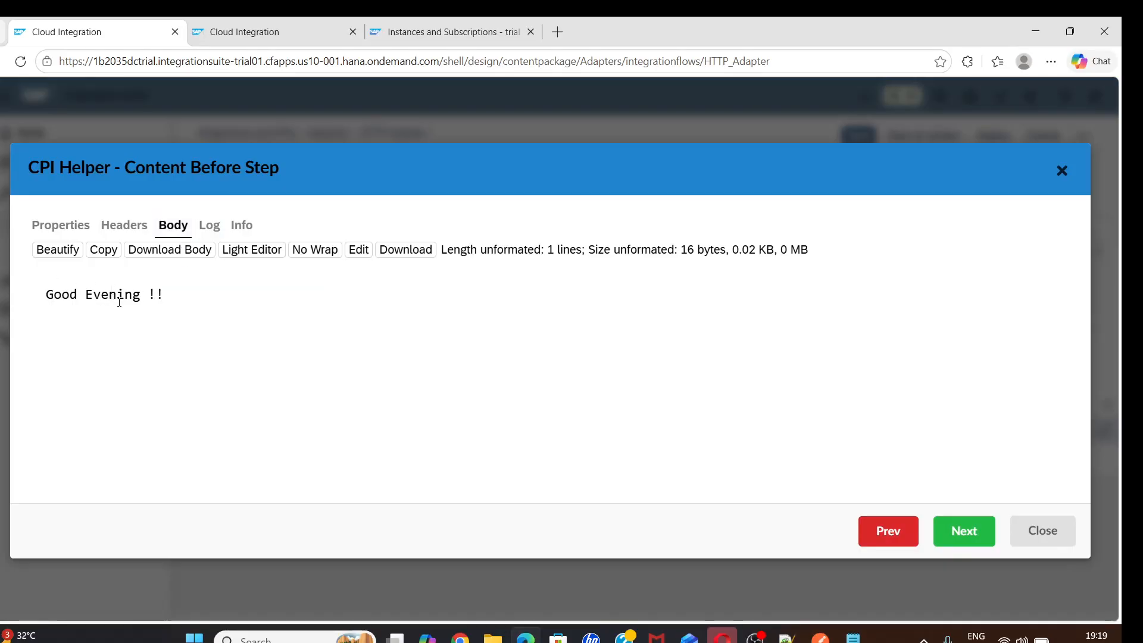
key(alt+Tab)
key(alt+Tab)
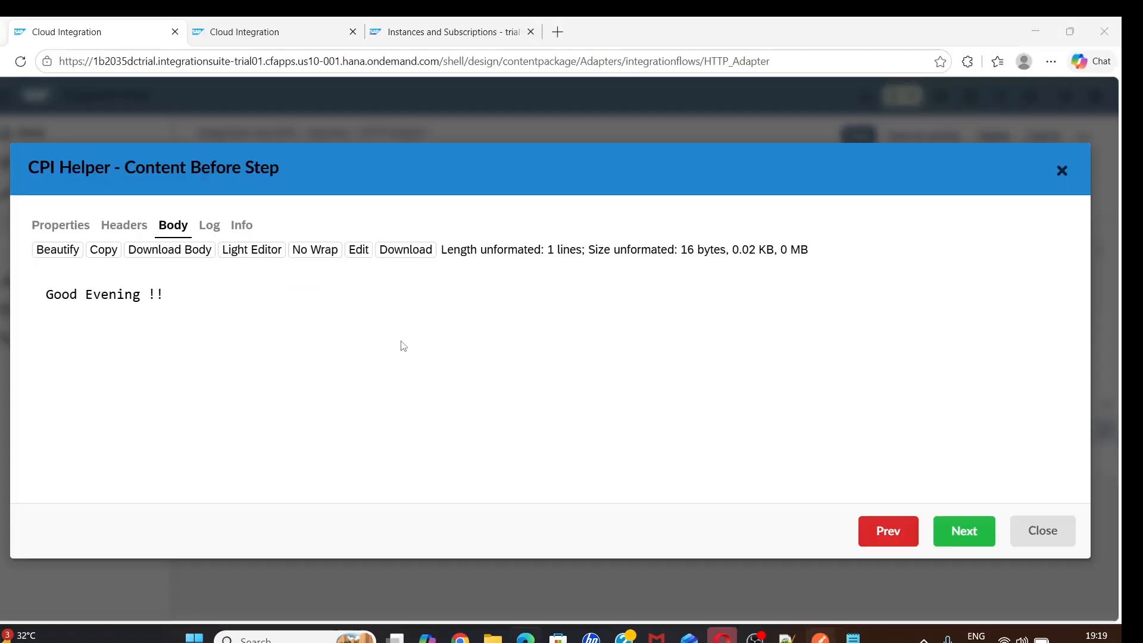
key(alt+Tab)
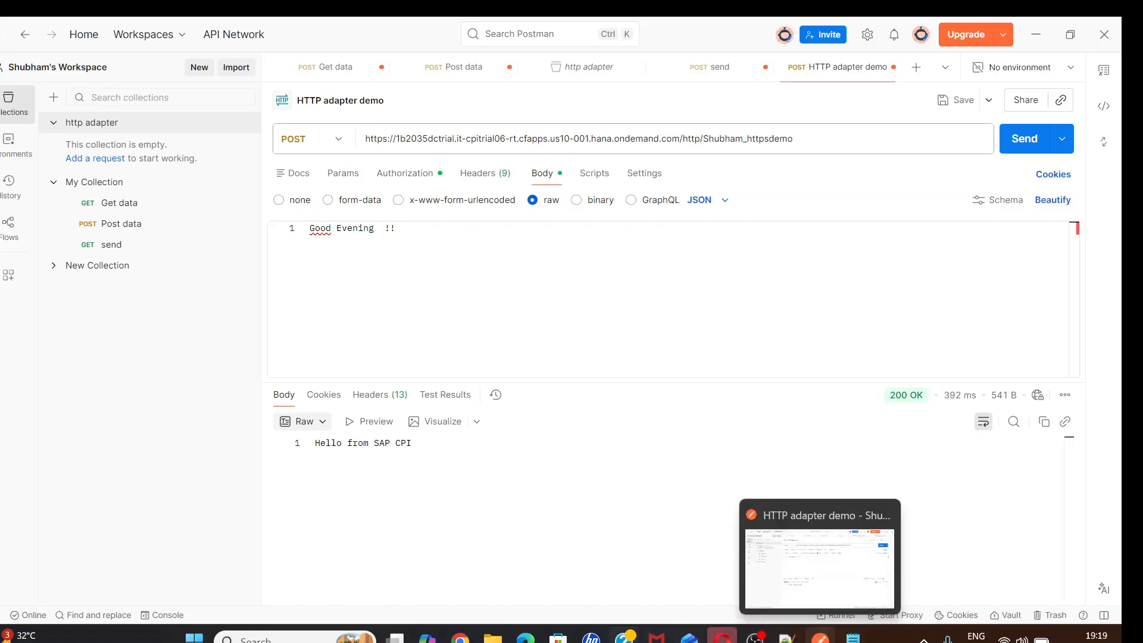
click(534, 634)
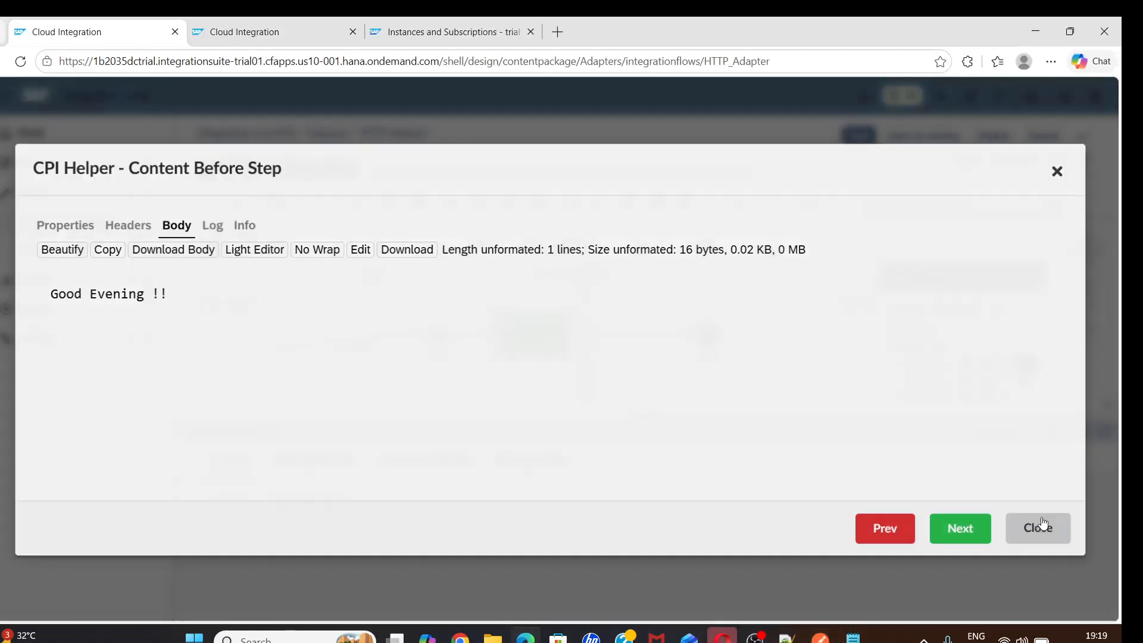
click(1036, 530)
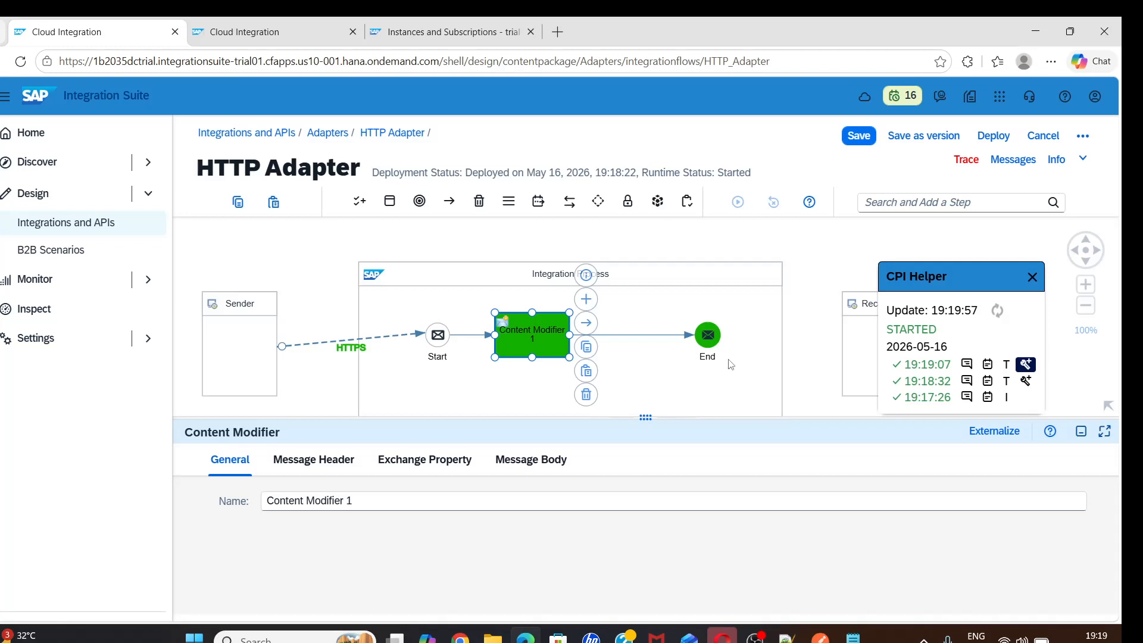
click(1026, 363)
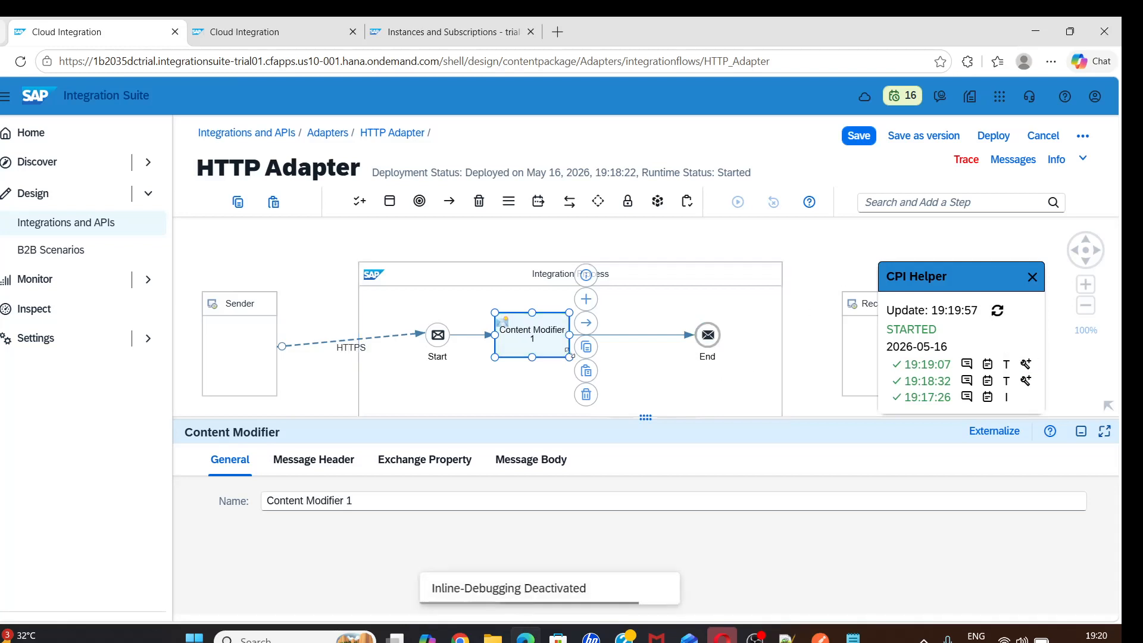
Insert "${body}..." before "Hello from SAP CPI" in the Content Modifier's message body
click(531, 460)
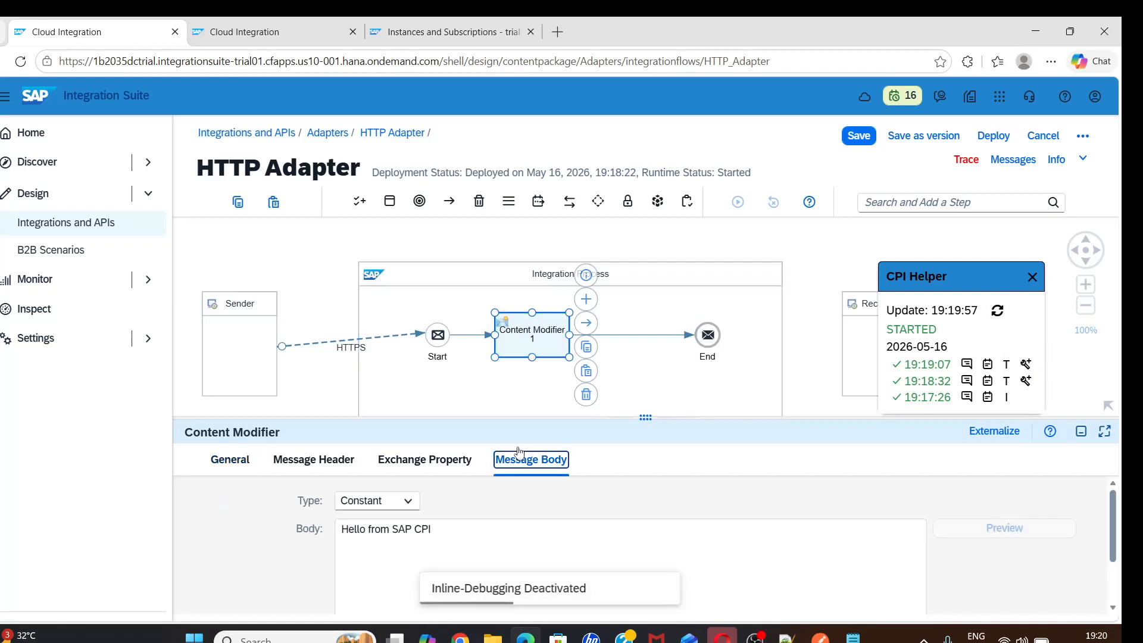
click(339, 534)
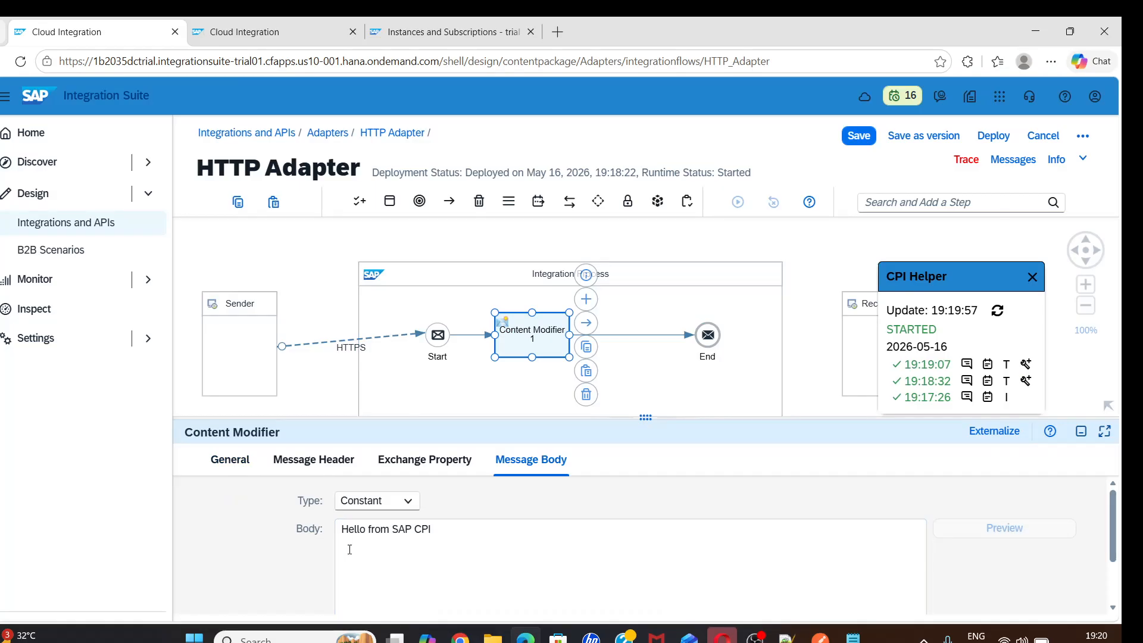
text(${body)
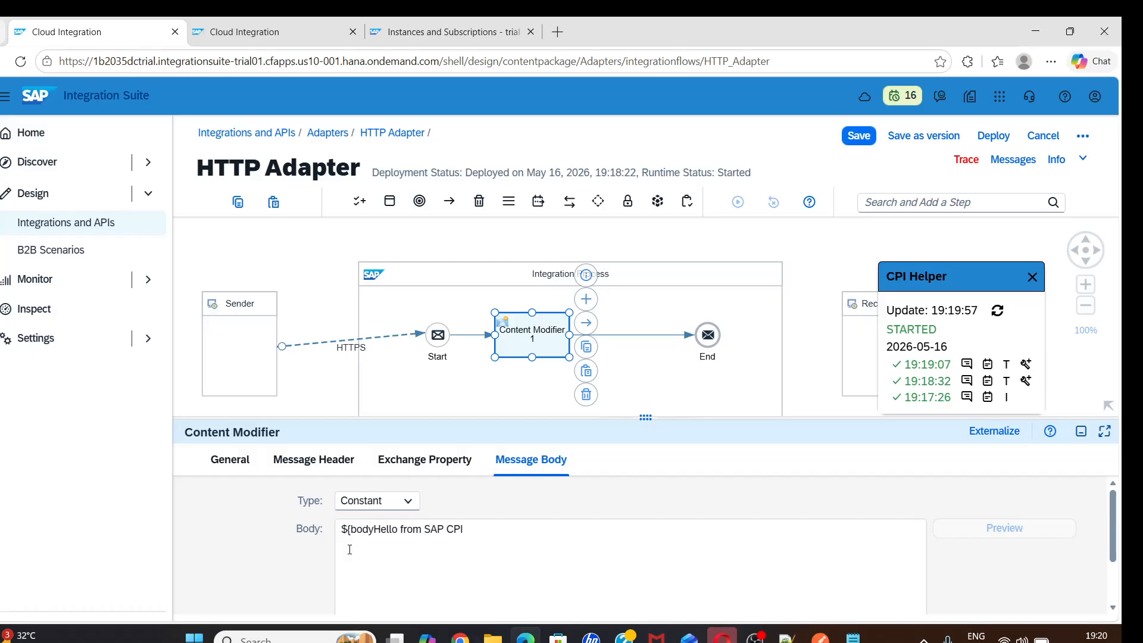
text(})
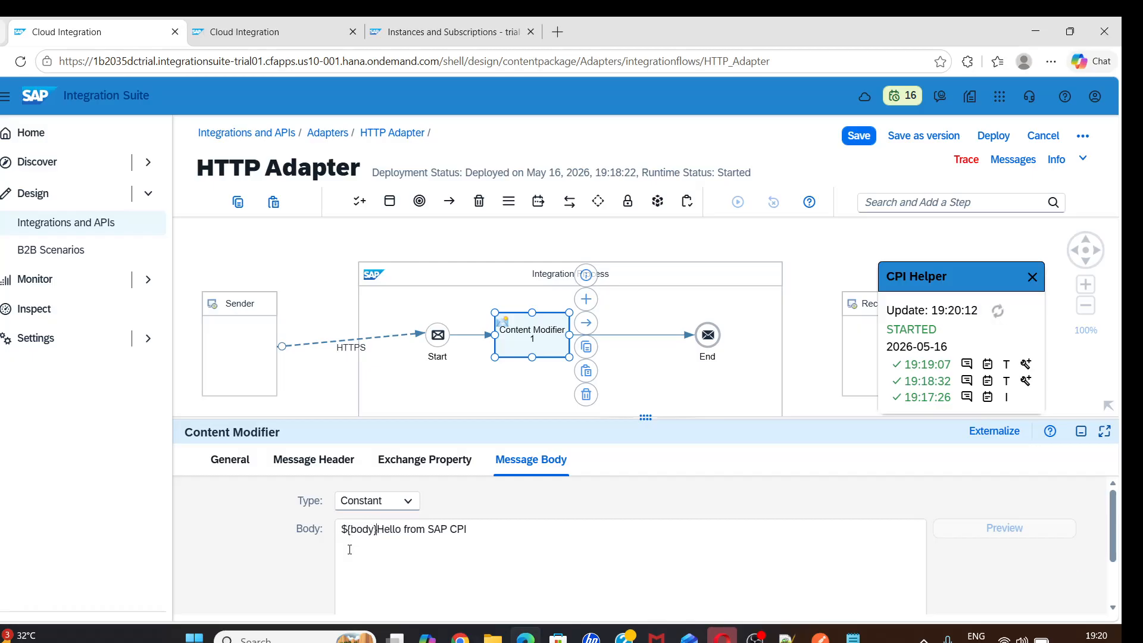
text(...)
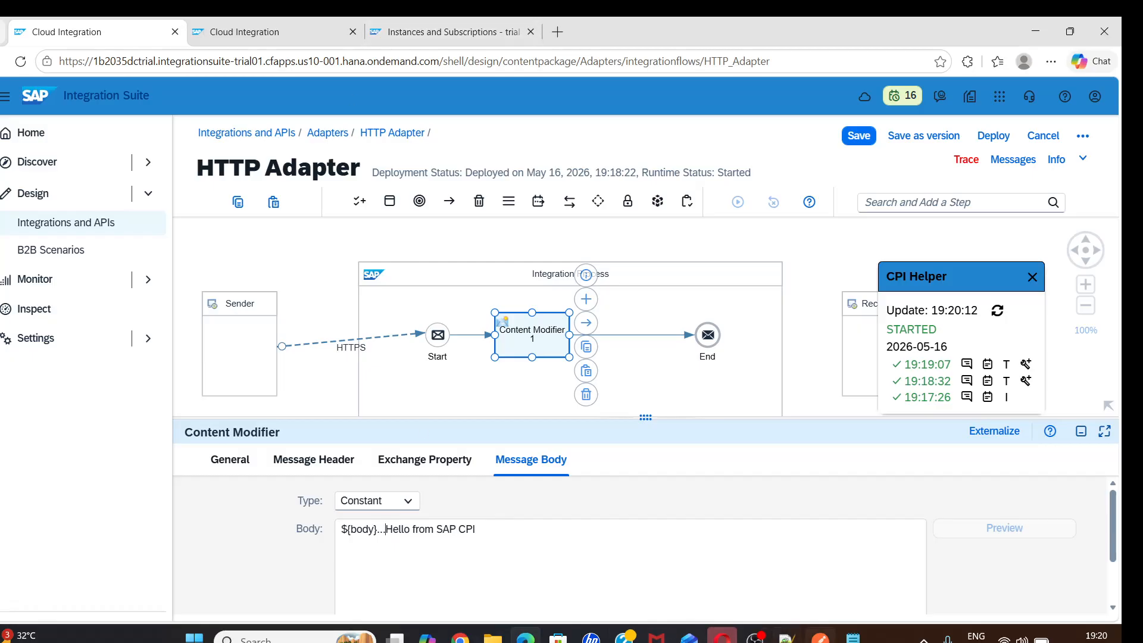
Switch to Postman, change the request body to "Good Evening friends !!" and send the request
click(820, 636)
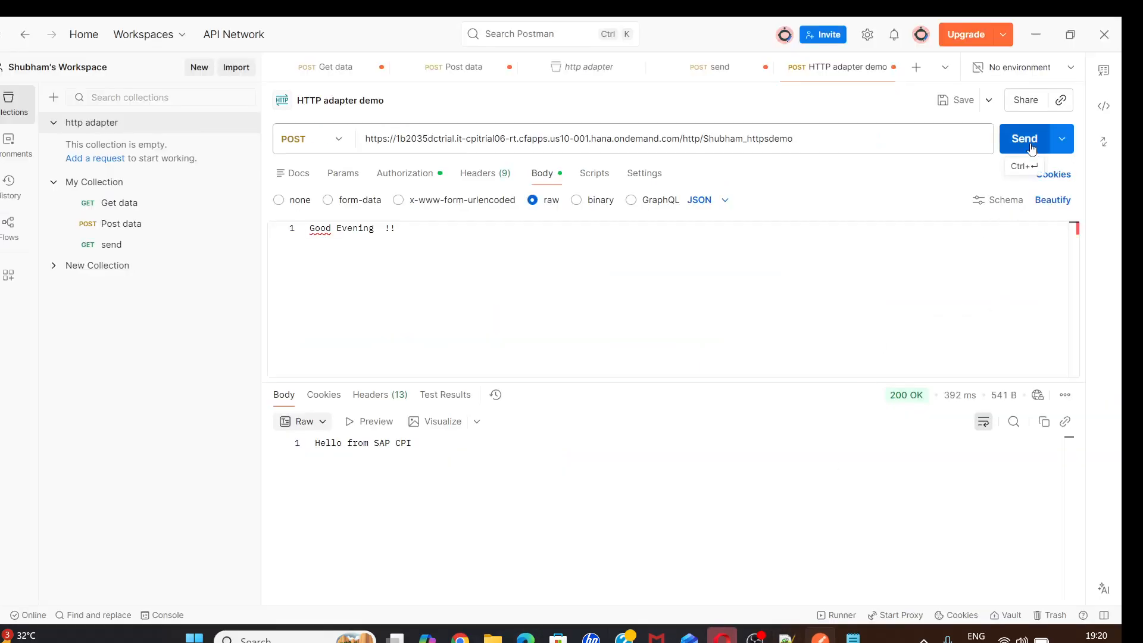
double_click(375, 228)
click(377, 228)
text(friends)
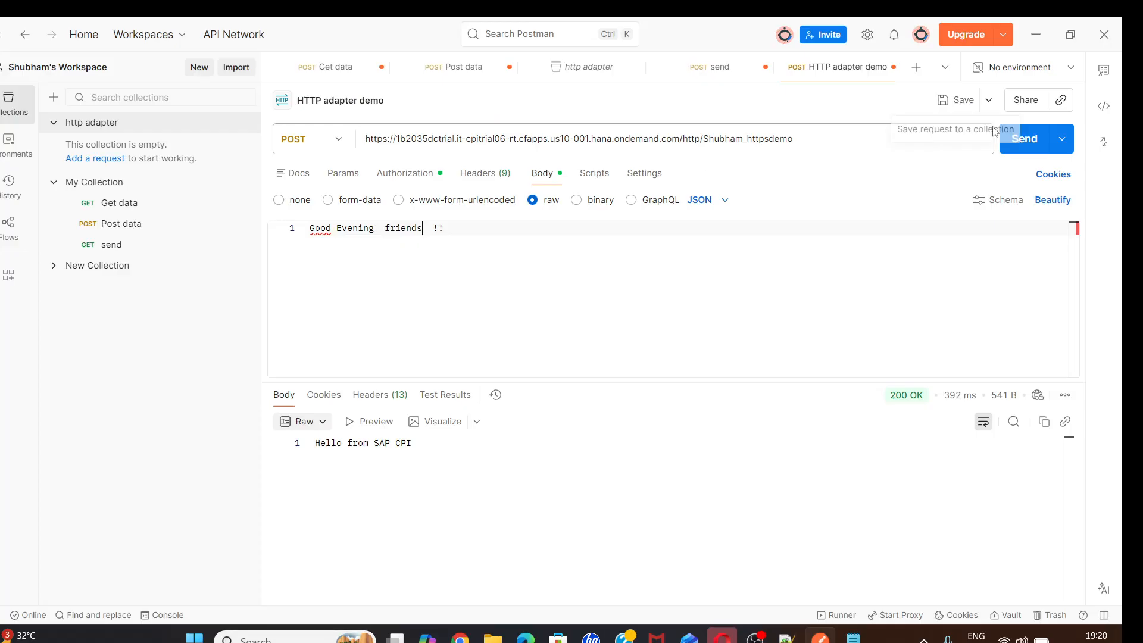
click(1024, 140)
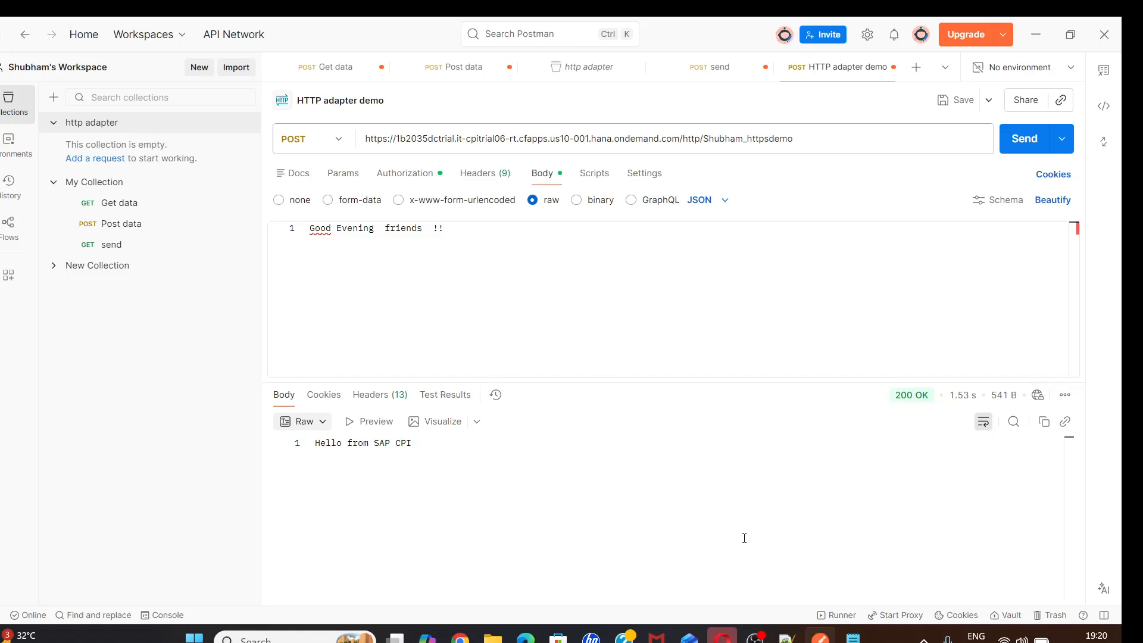
Switch to the browser, refresh the processed messages list and start inline debugging for the newest message
click(526, 636)
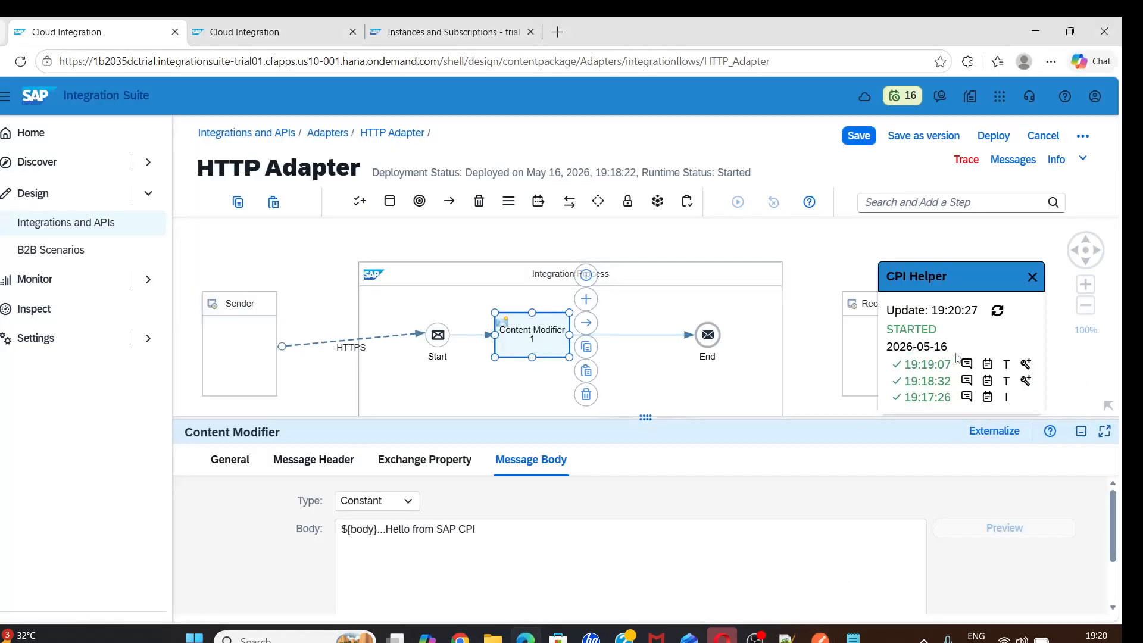
click(997, 312)
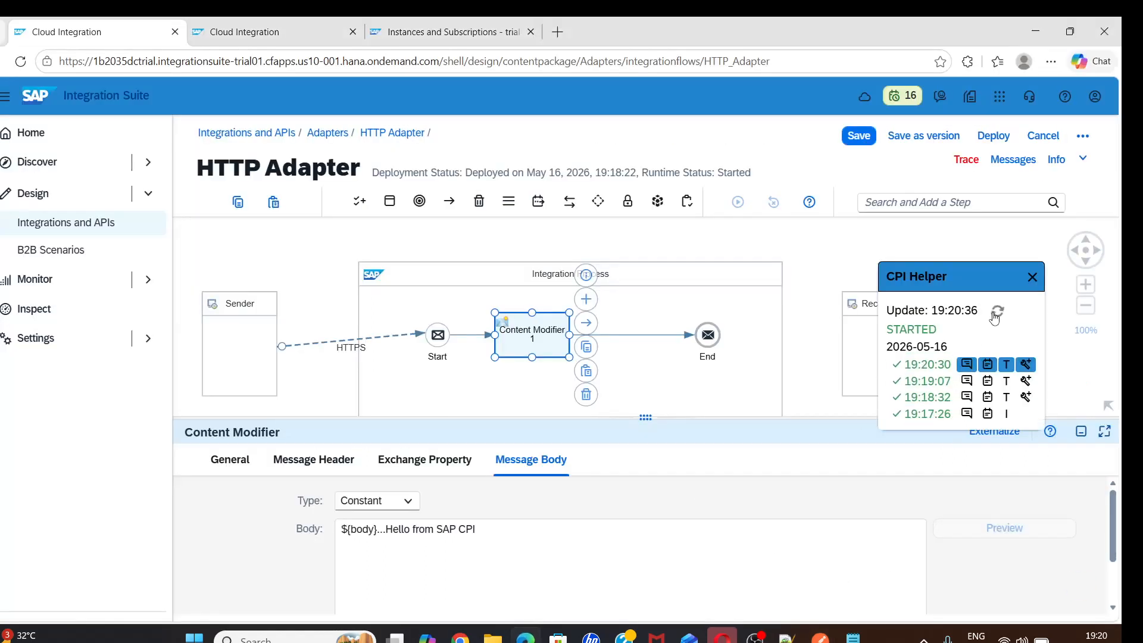
click(844, 265)
click(1028, 365)
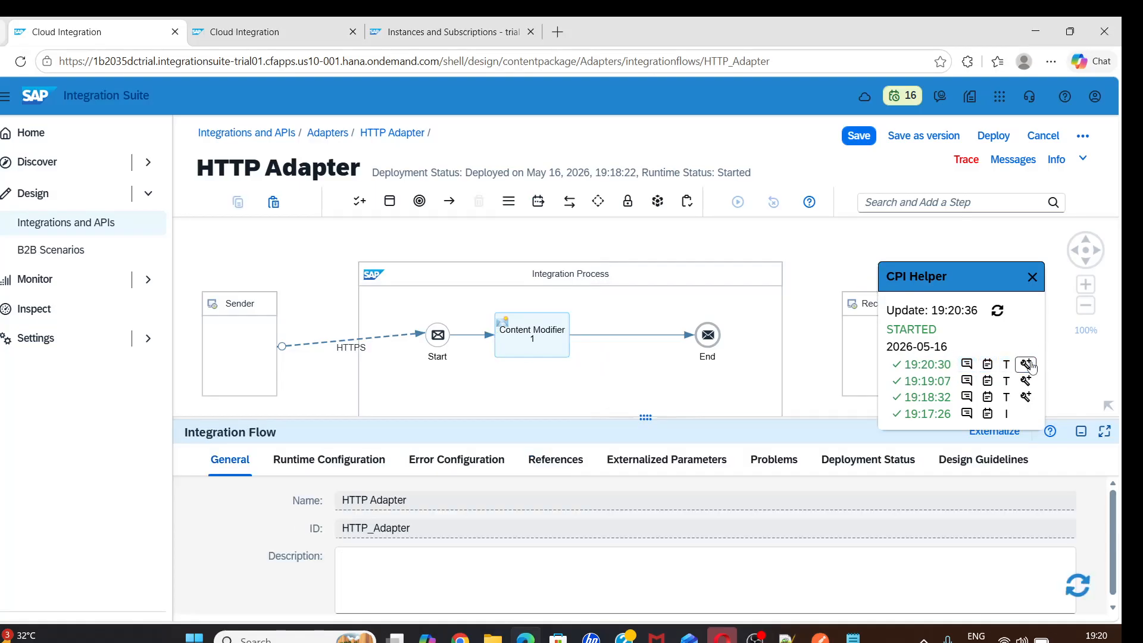
Examine the traced message body before the End event
click(709, 335)
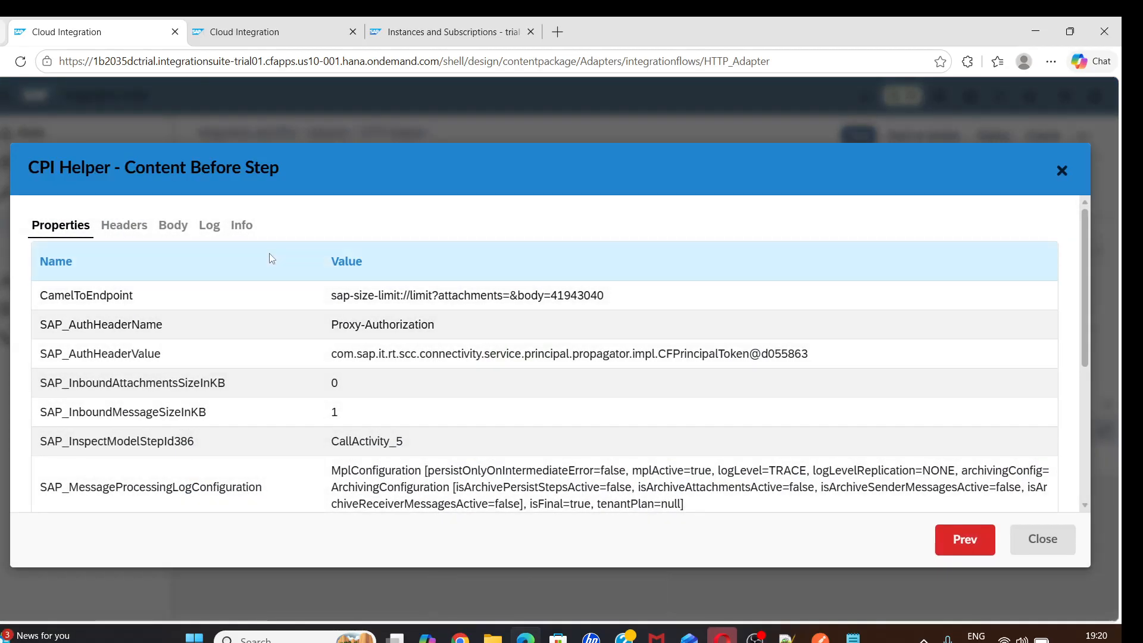
click(174, 230)
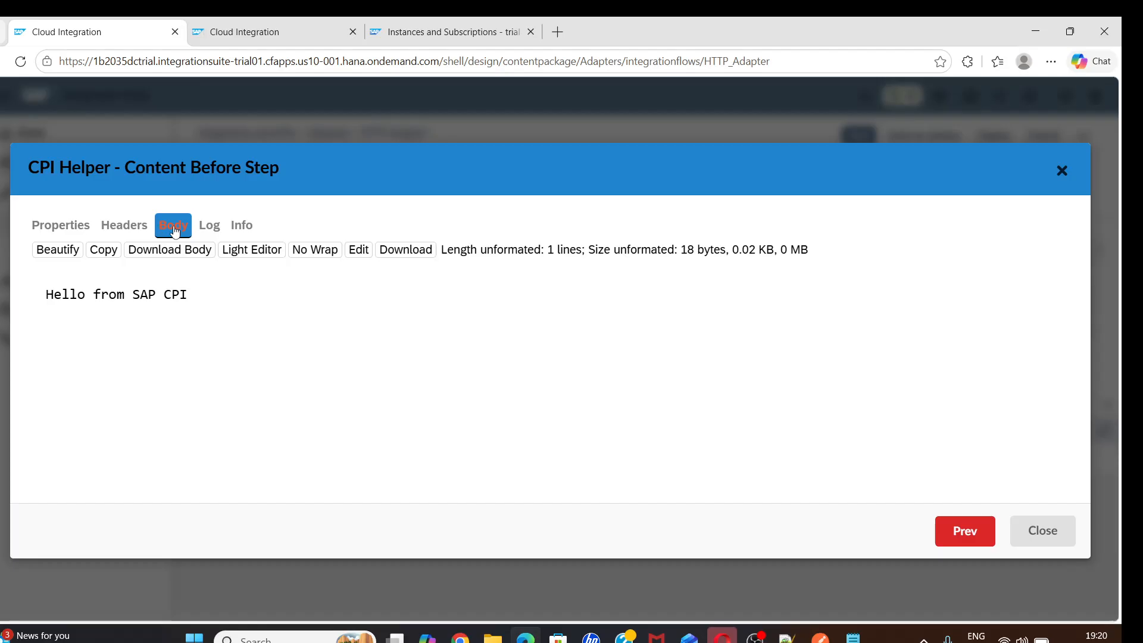
click(1036, 527)
Compare the traced body before the Content Modifier with the "Good Evening friends !!" request body in Postman, and deactivate inline debugging
click(552, 338)
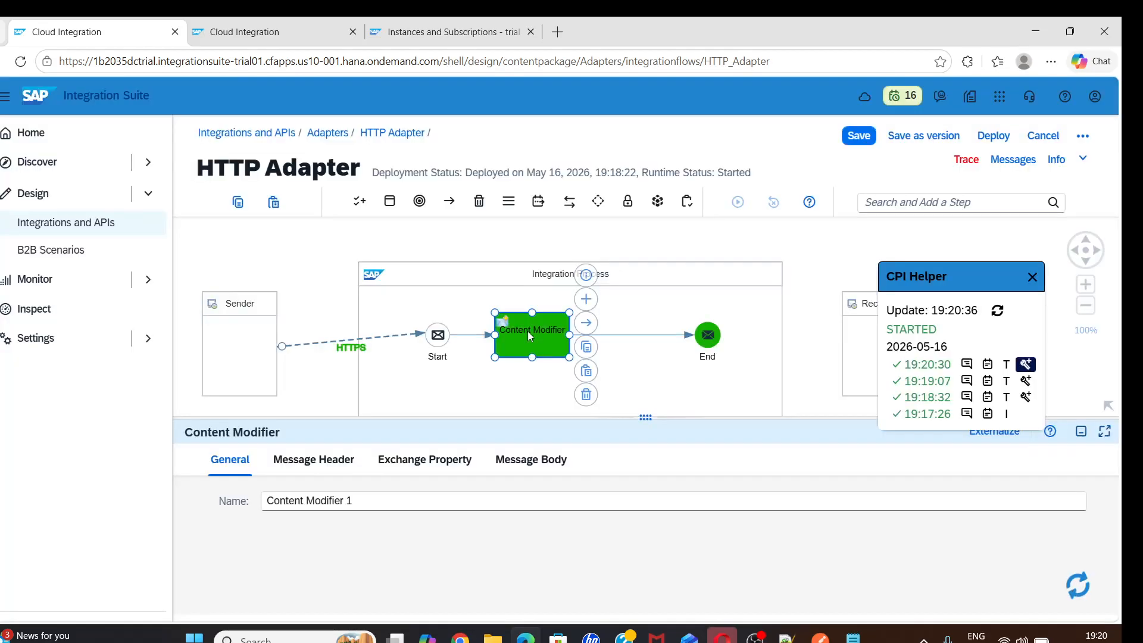
click(174, 226)
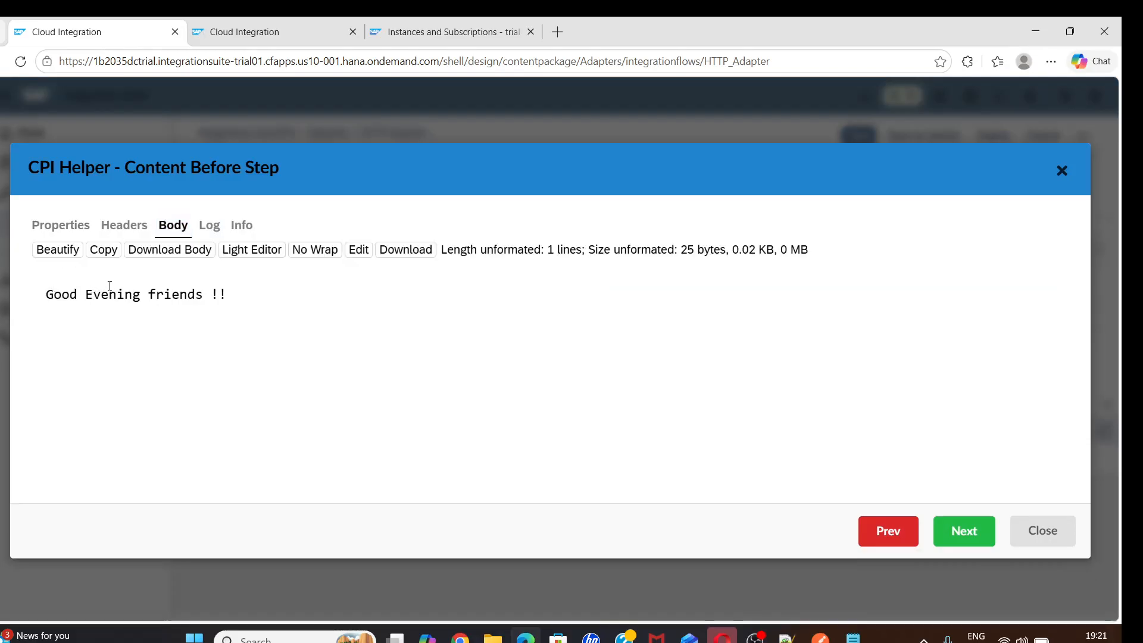
key(alt+Tab)
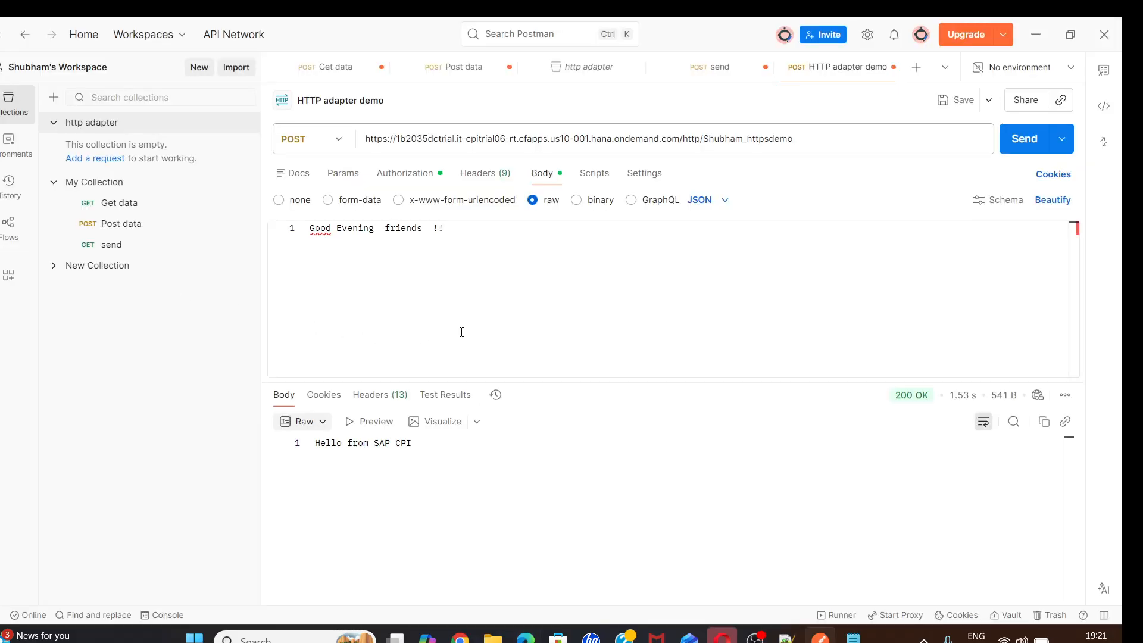
key(alt+Tab)
click(1047, 528)
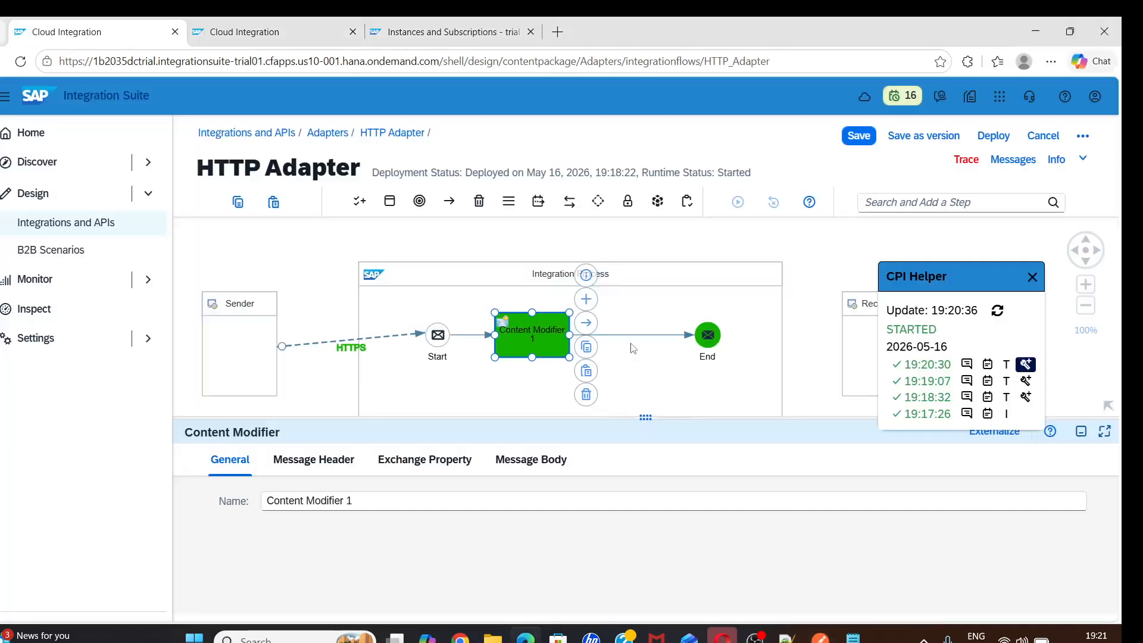
click(1025, 365)
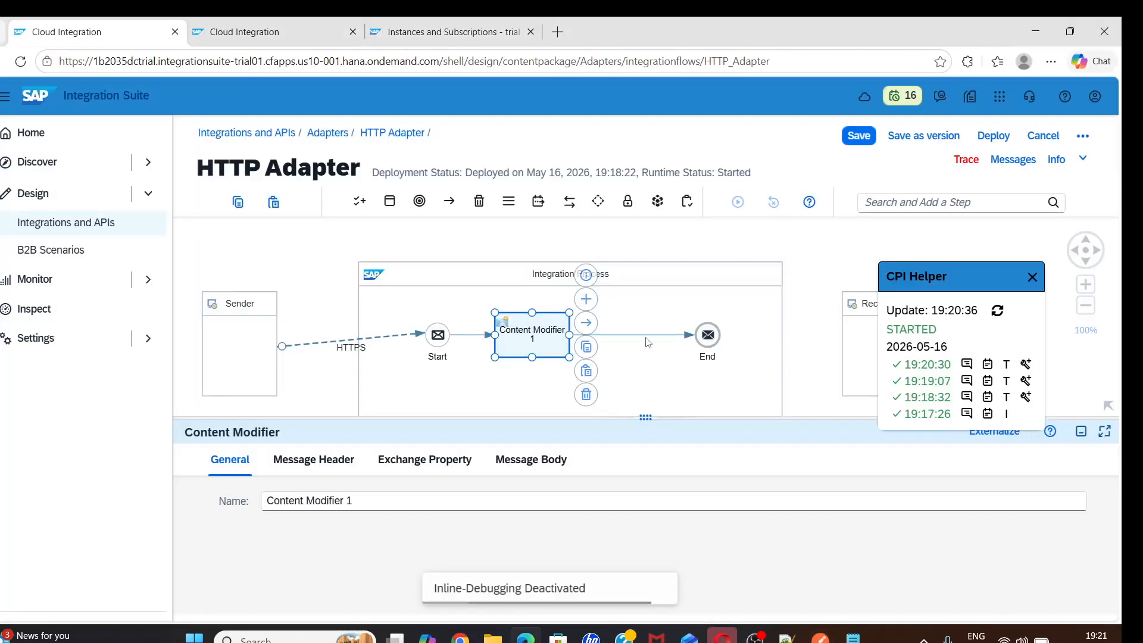
Set the type of the Content Modifier's message body to Expression
click(544, 455)
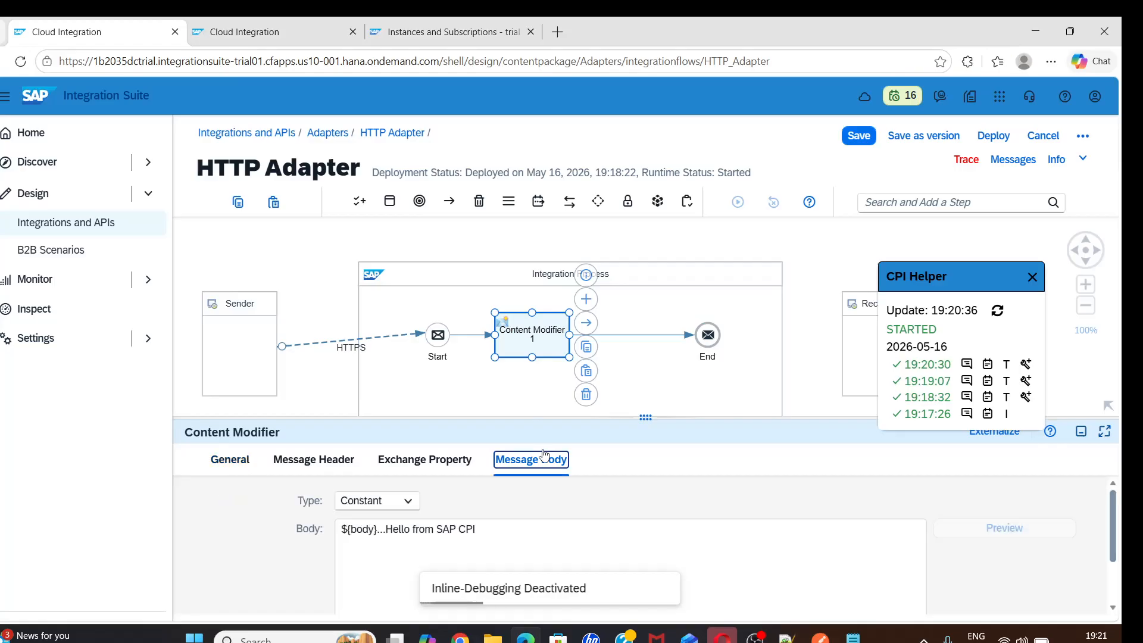
click(411, 503)
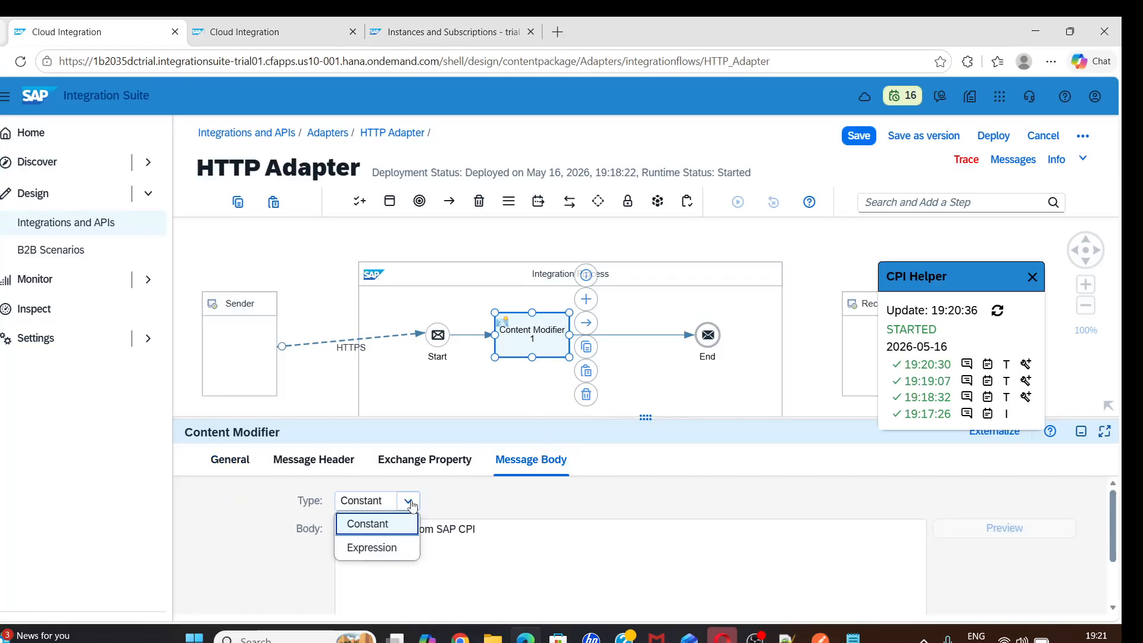
click(398, 548)
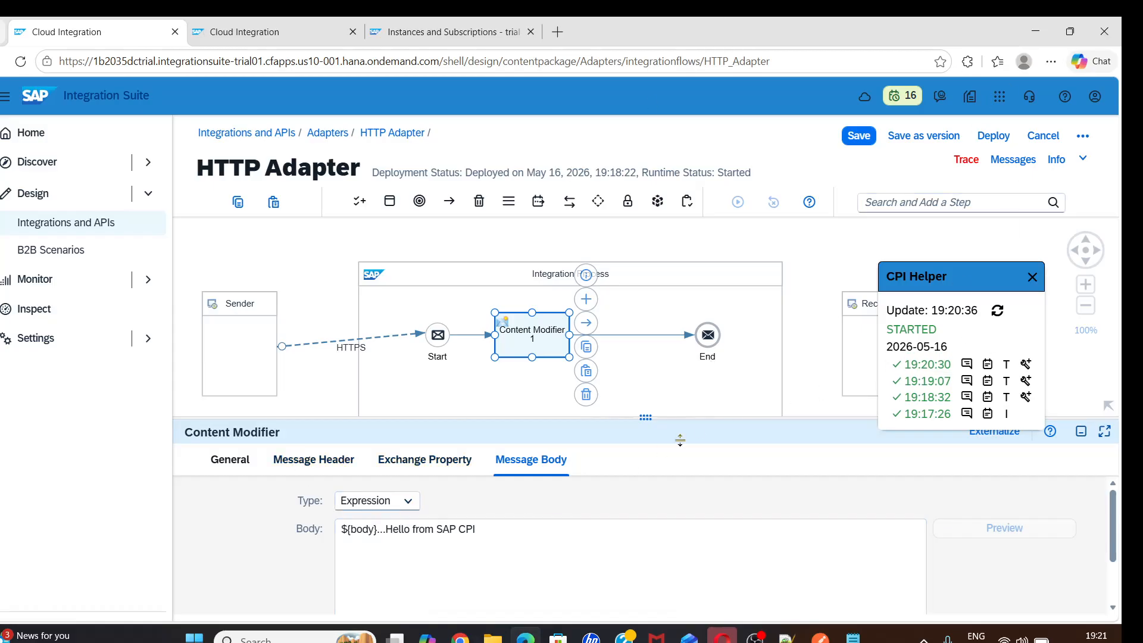
Resend the request from Postman, and start inline debugging for the newest processed message in the browser
click(820, 636)
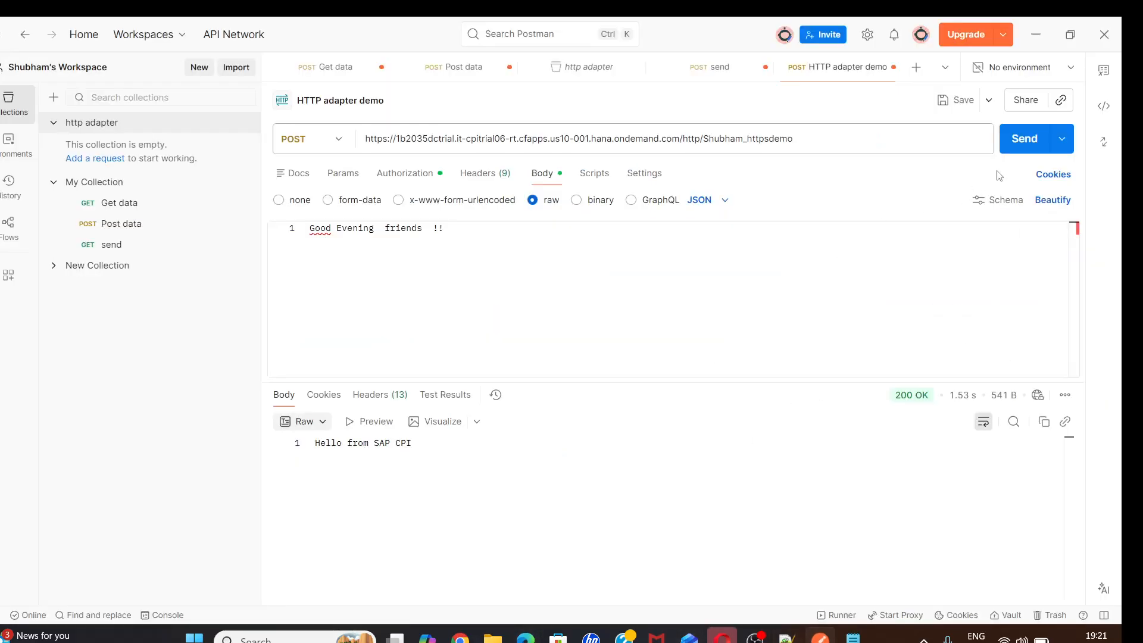
click(1021, 139)
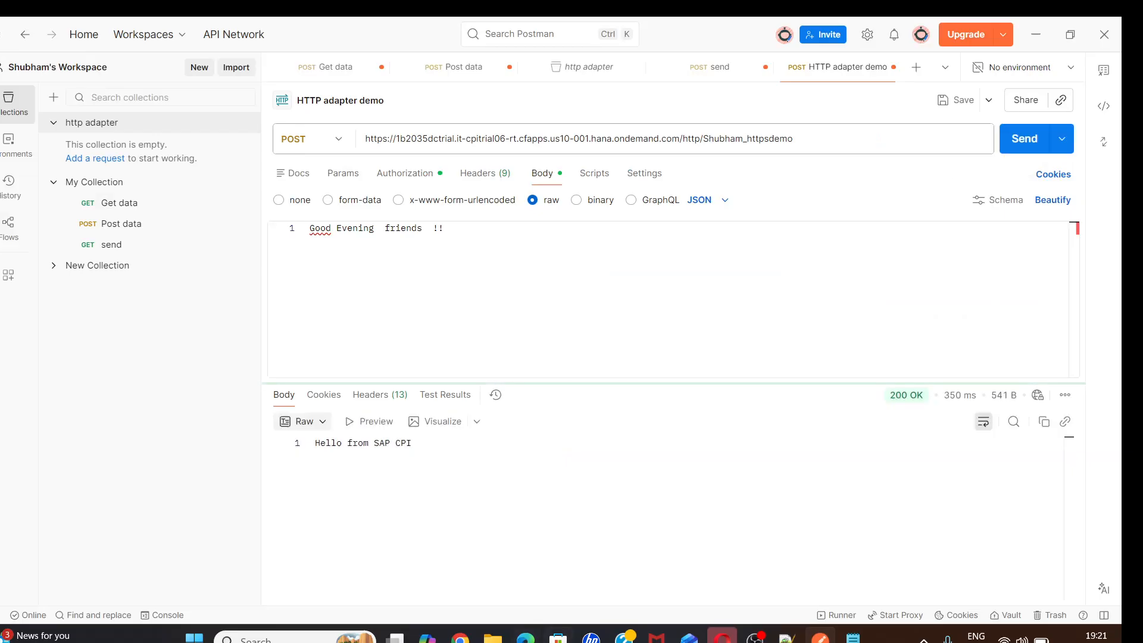
click(526, 636)
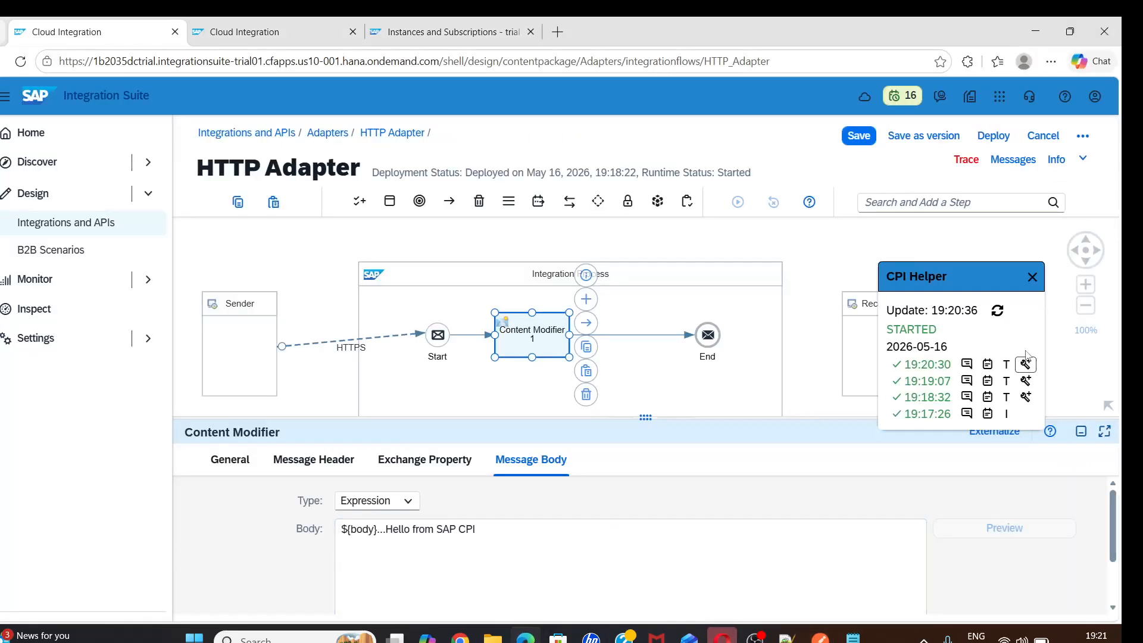
click(998, 310)
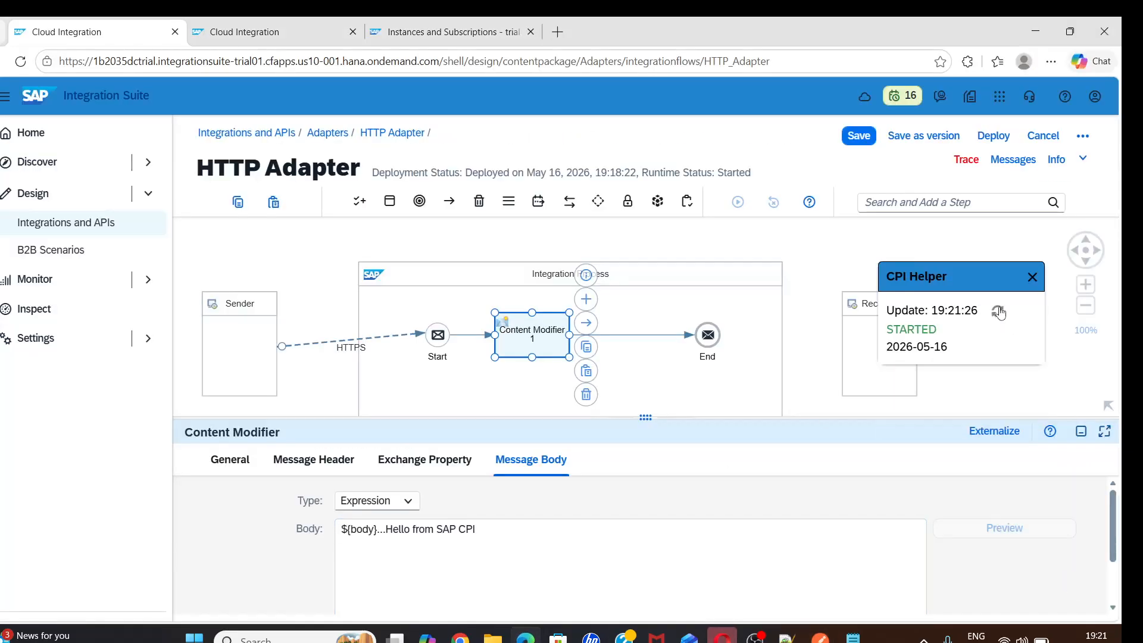
click(1025, 363)
Examine the beautified traced body before the End event and compare it with the request and response in Postman
click(712, 337)
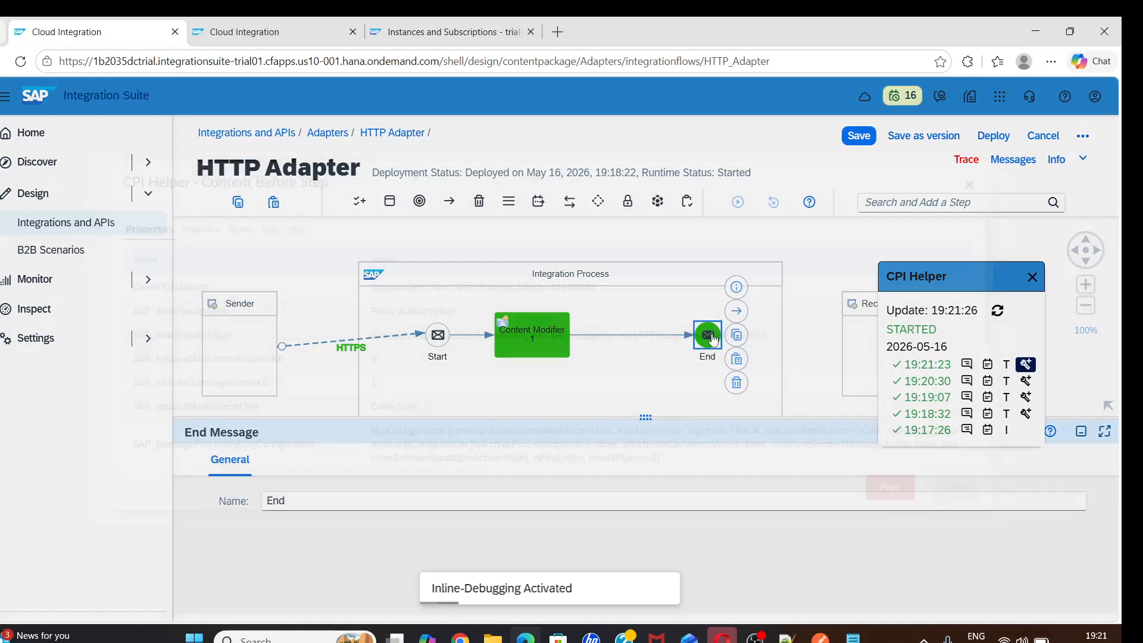
click(173, 227)
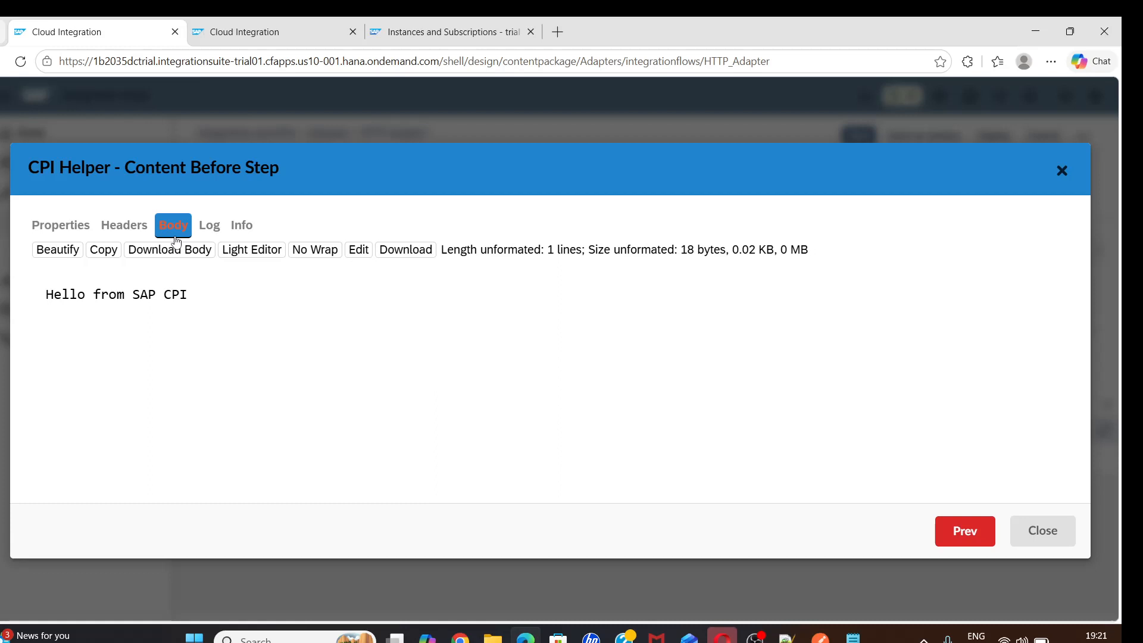
click(71, 255)
key(alt+Tab)
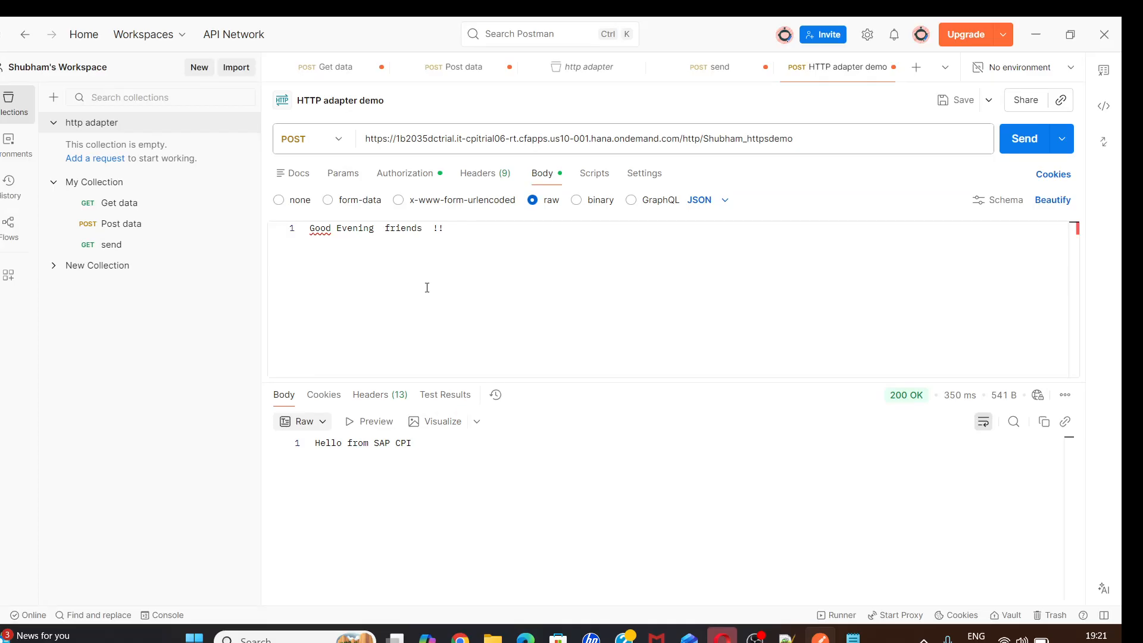
key(alt+Tab)
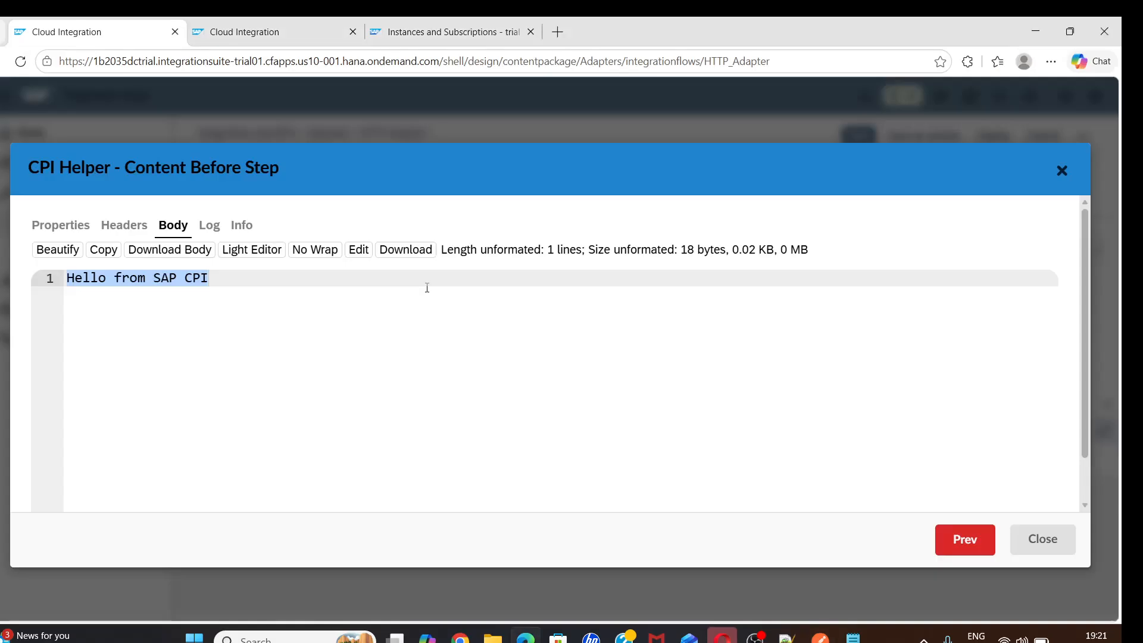
click(1025, 539)
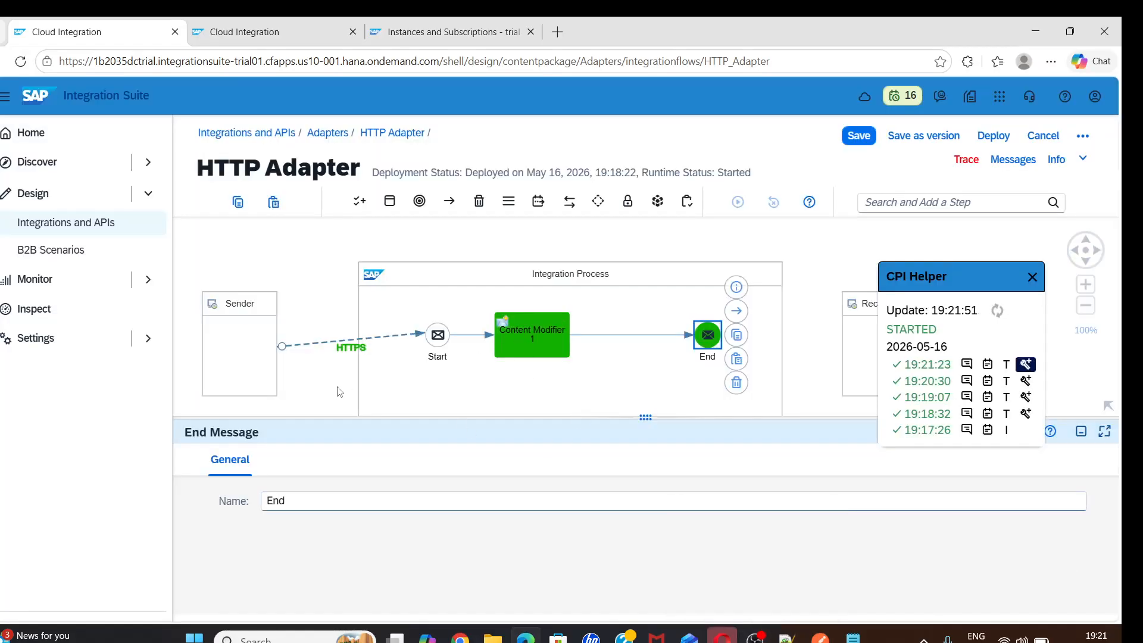
Replace the "..." after "${body}" with a space in the Content Modifier's message body, and save and deploy the flow on Cloud Integration
click(516, 331)
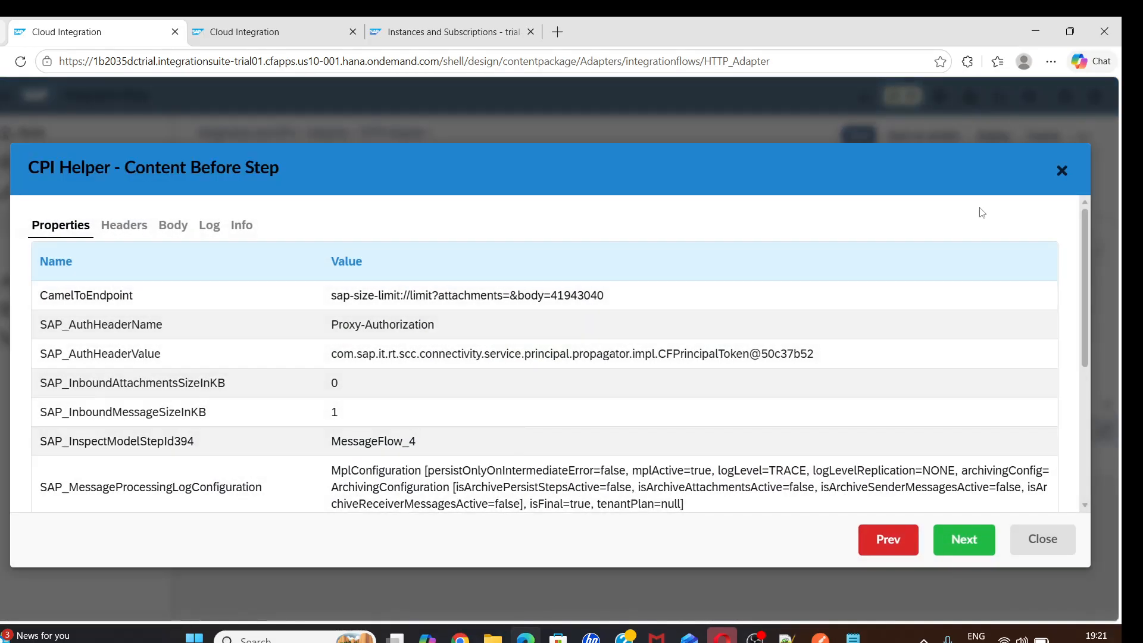
click(1054, 171)
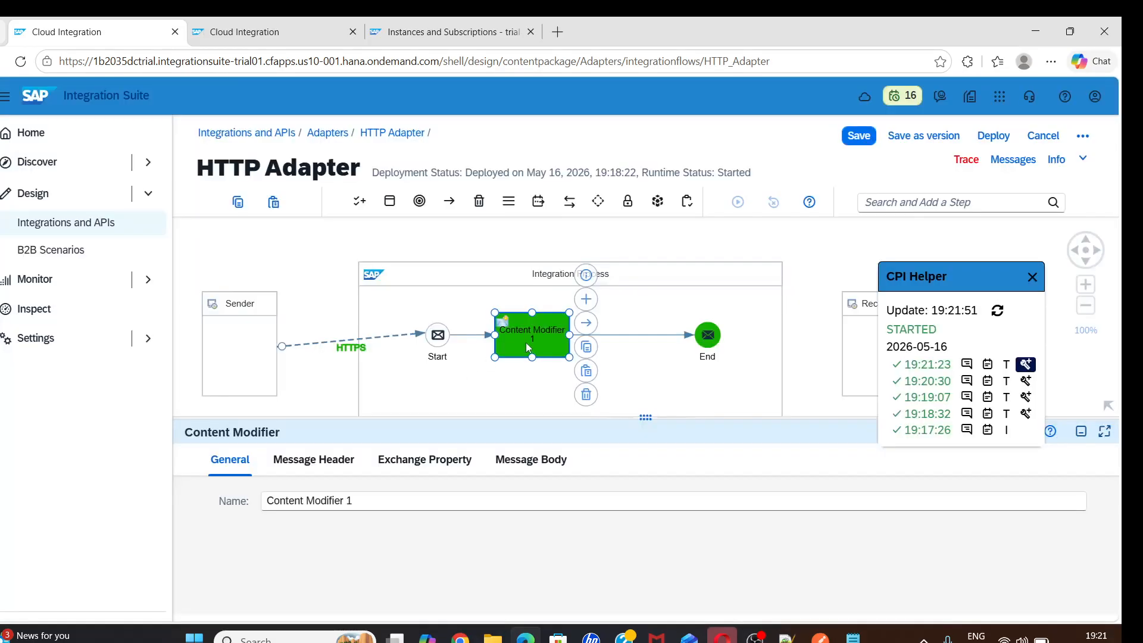
click(512, 468)
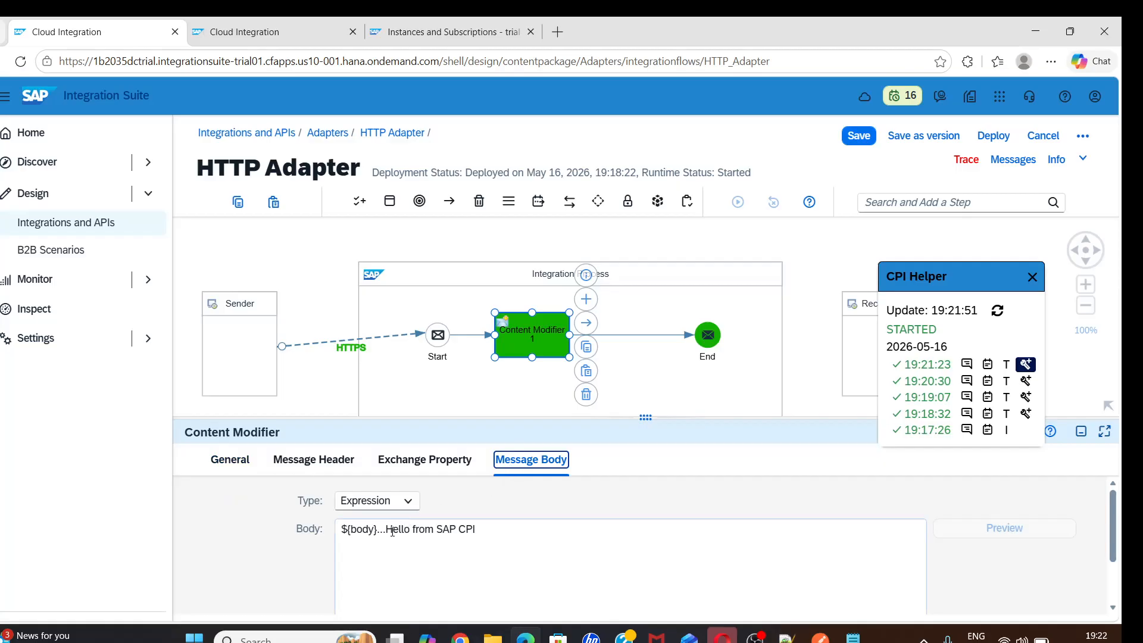
click(384, 539)
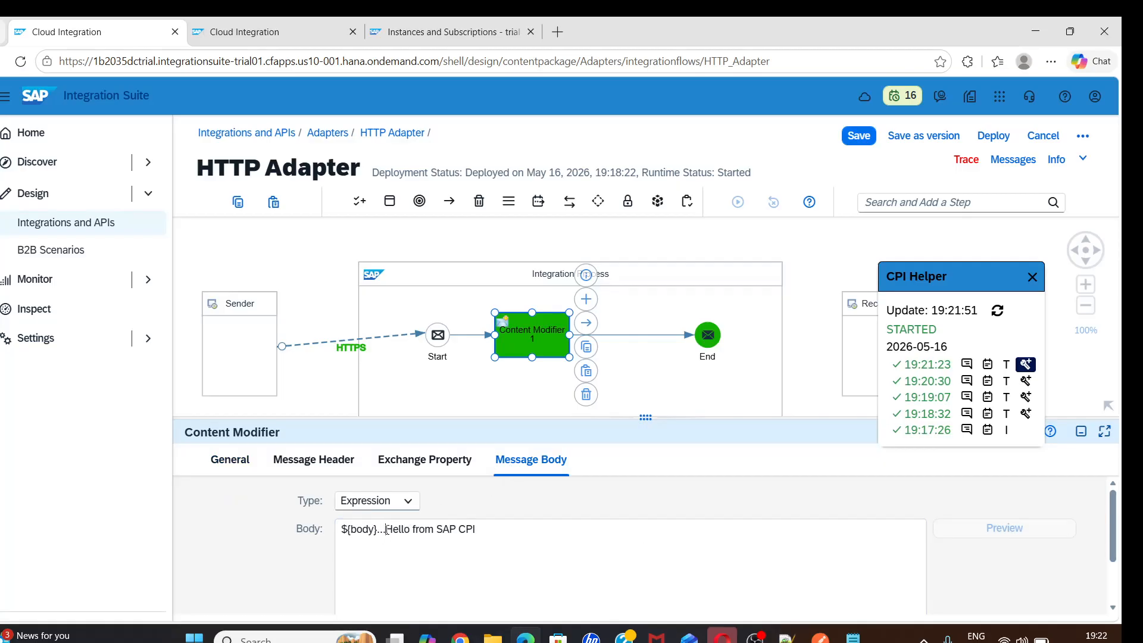
key(BackSpace)
key(BackSpace)
key(BackSpace)
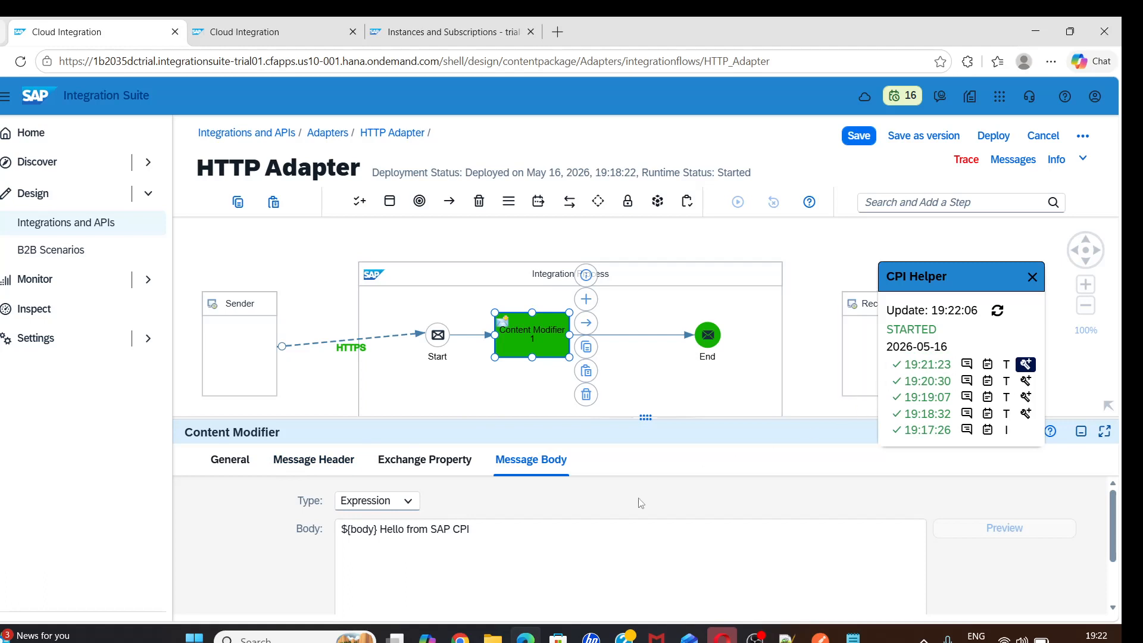
click(994, 140)
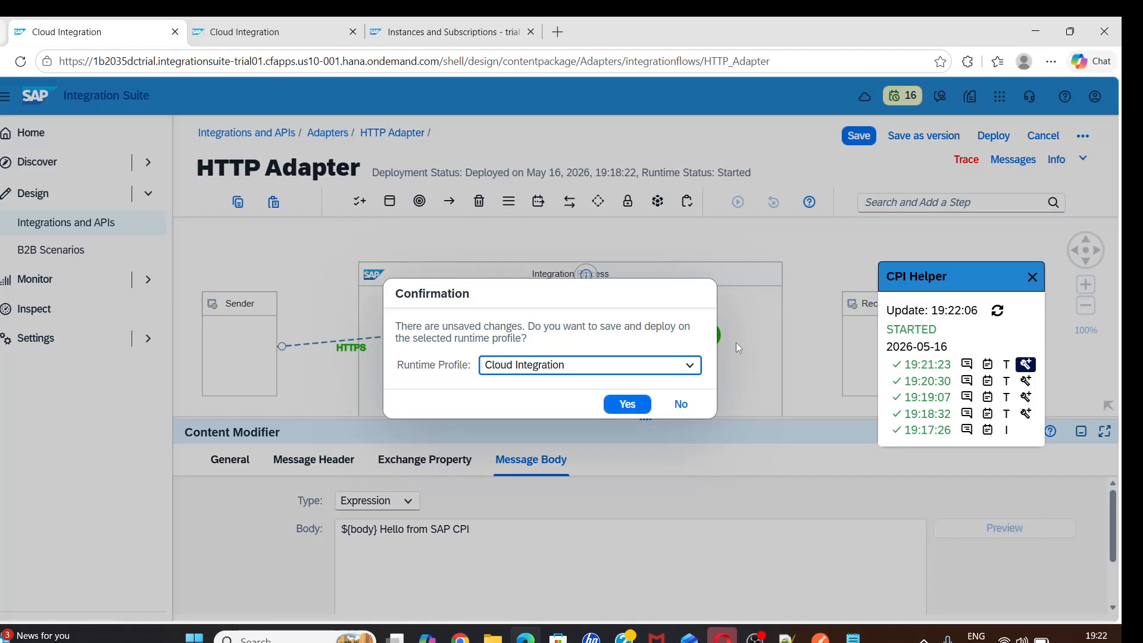
click(625, 403)
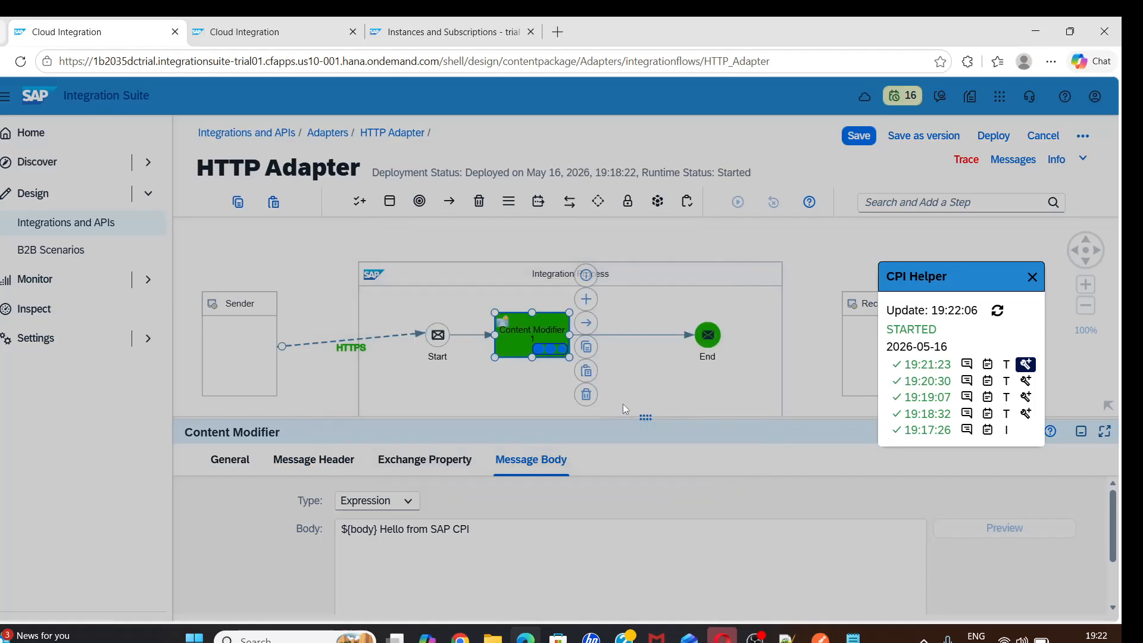
Switch to Postman, resend the "Good Evening friends !!" request and highlight the returned response text
click(821, 637)
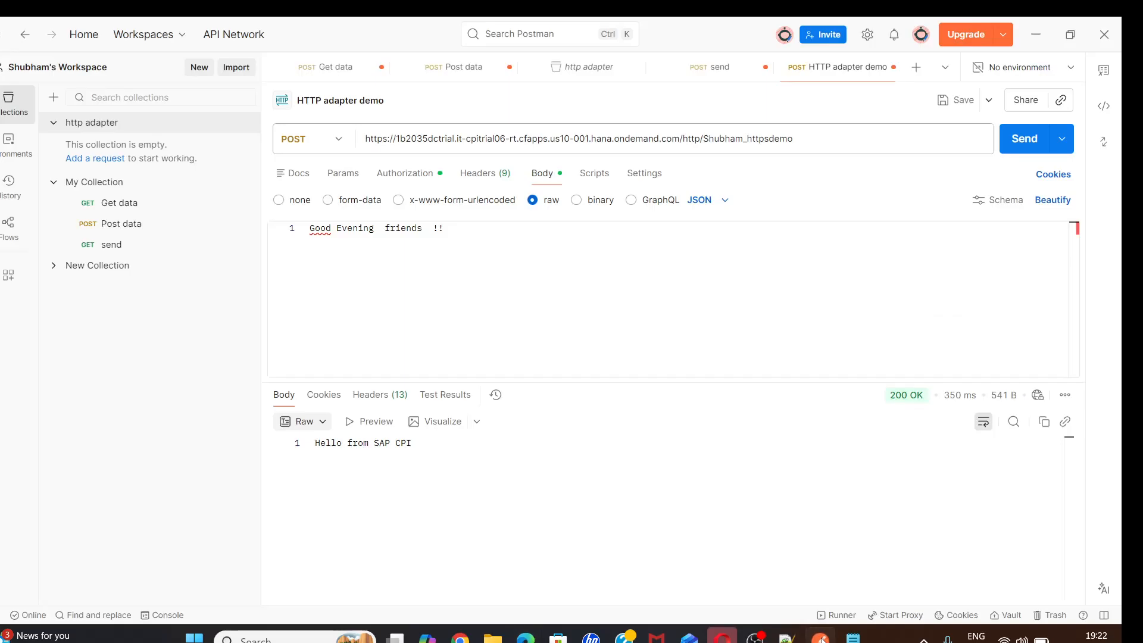
click(1023, 138)
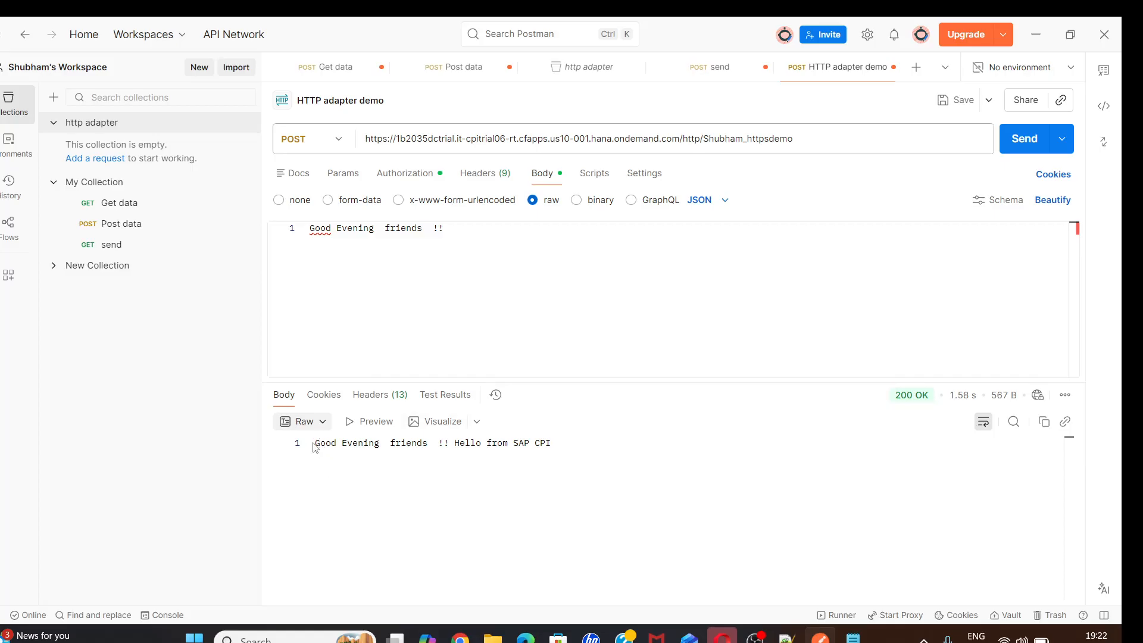
drag(316, 445, 561, 445)
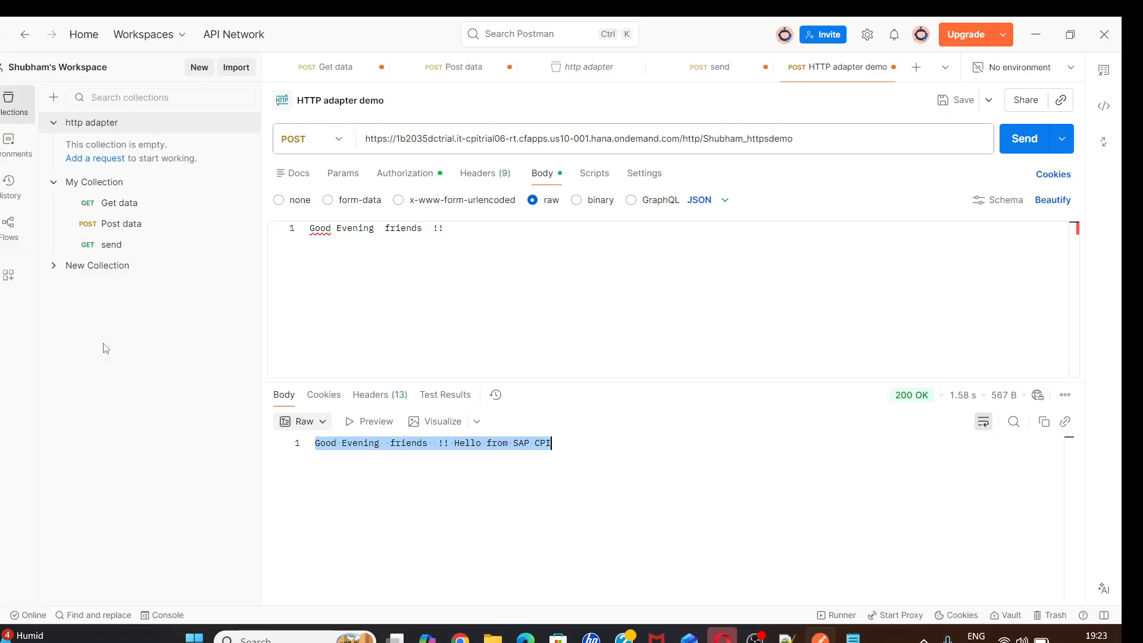
click(755, 637)
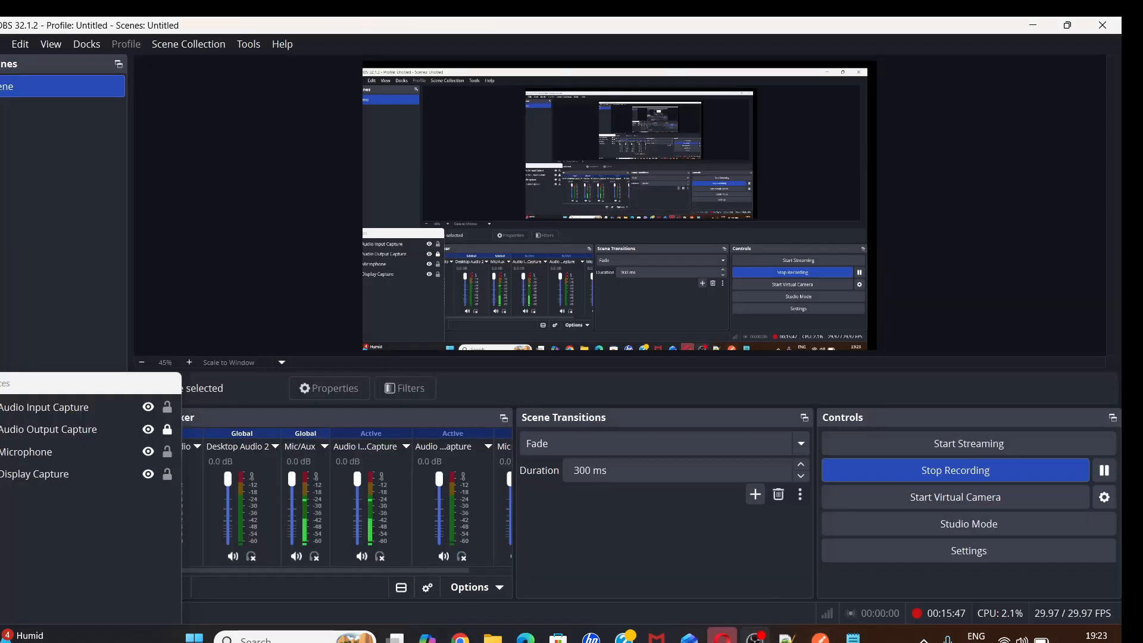